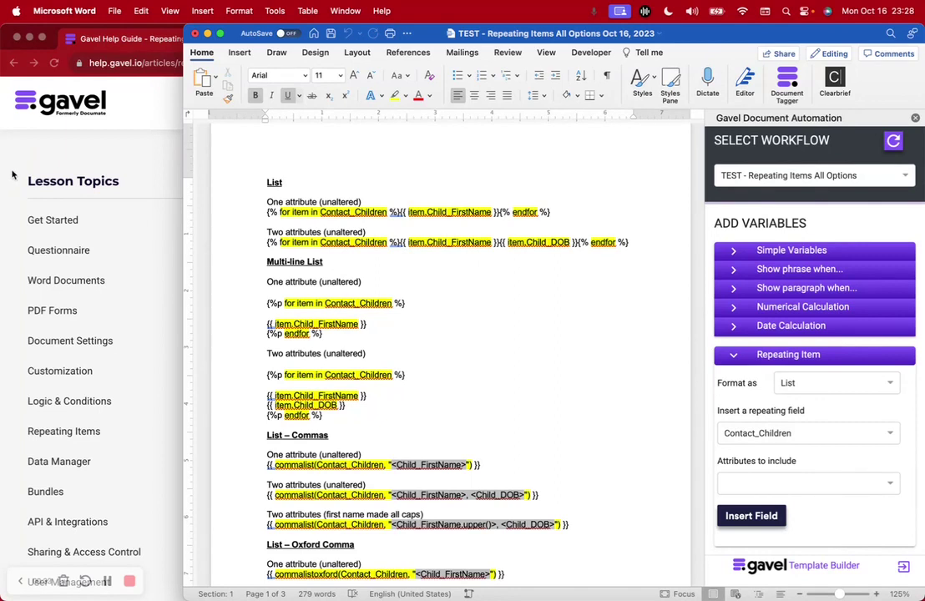
- Bring Chrome forward and show the generated 'Repeating Items (All Options)' PDF
left_click(7, 137)
left_click(552, 39)
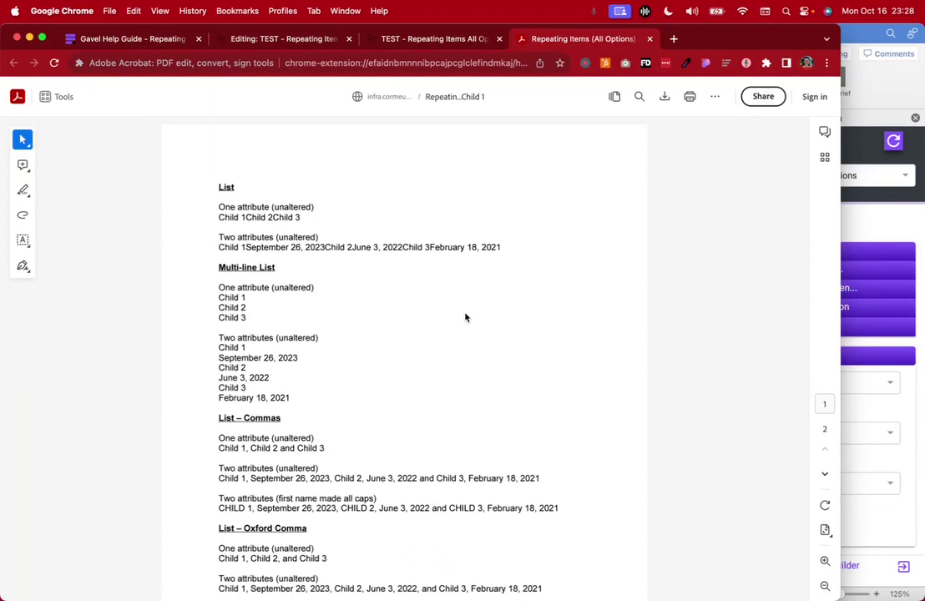
- Switch to the Gavel Help Guide article 'Repeating Items Within Text'
left_click(147, 38)
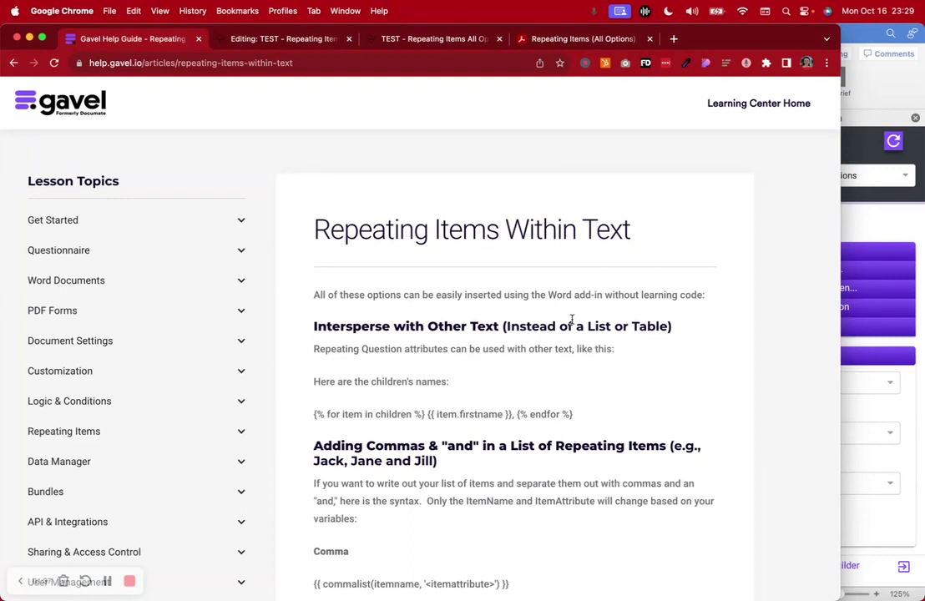
- Scroll to and highlight the Intersperse with Other Text section of the article
scroll(572, 319, "down", 3)
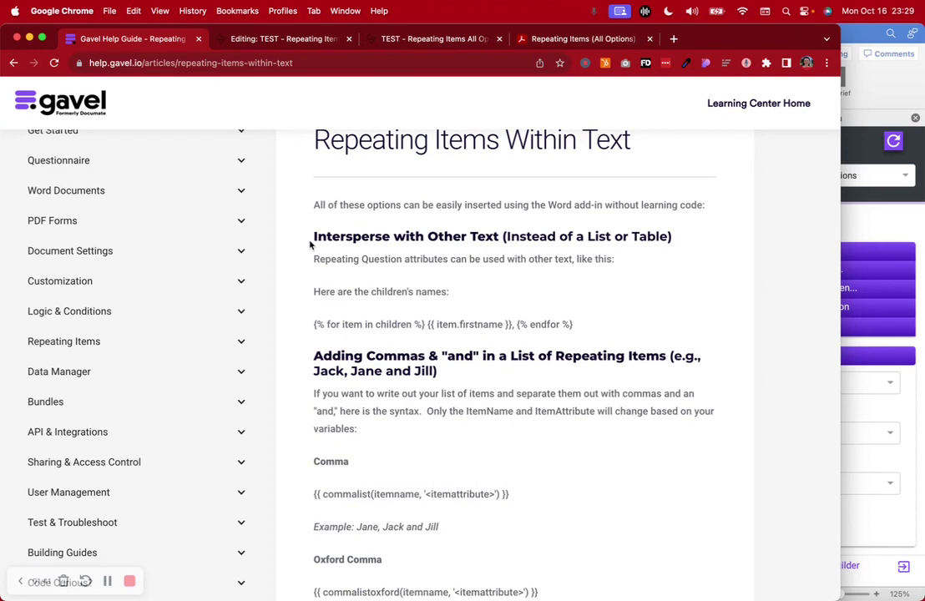
left_click_drag(315, 236, 595, 257)
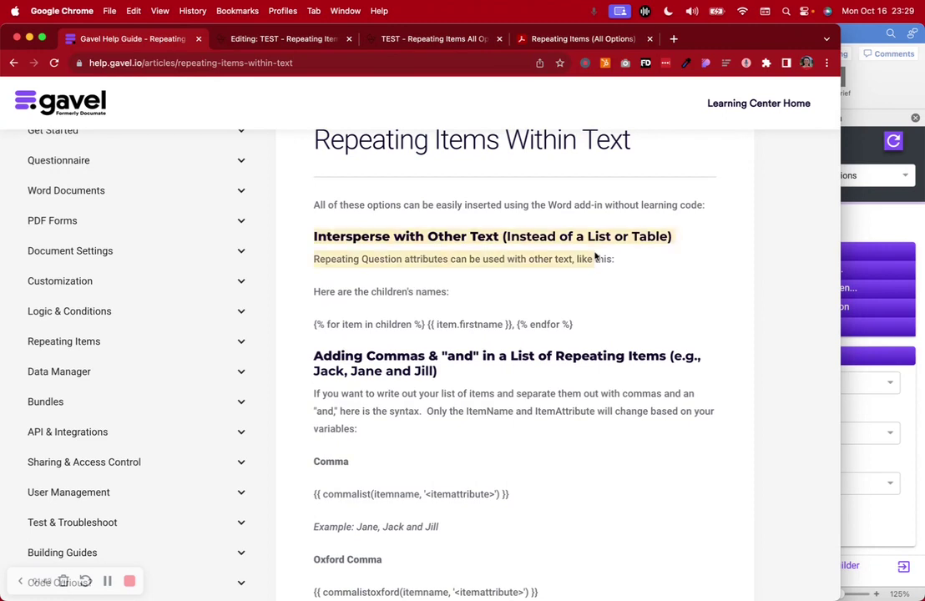
left_click(595, 258)
scroll(595, 257, "down", 5)
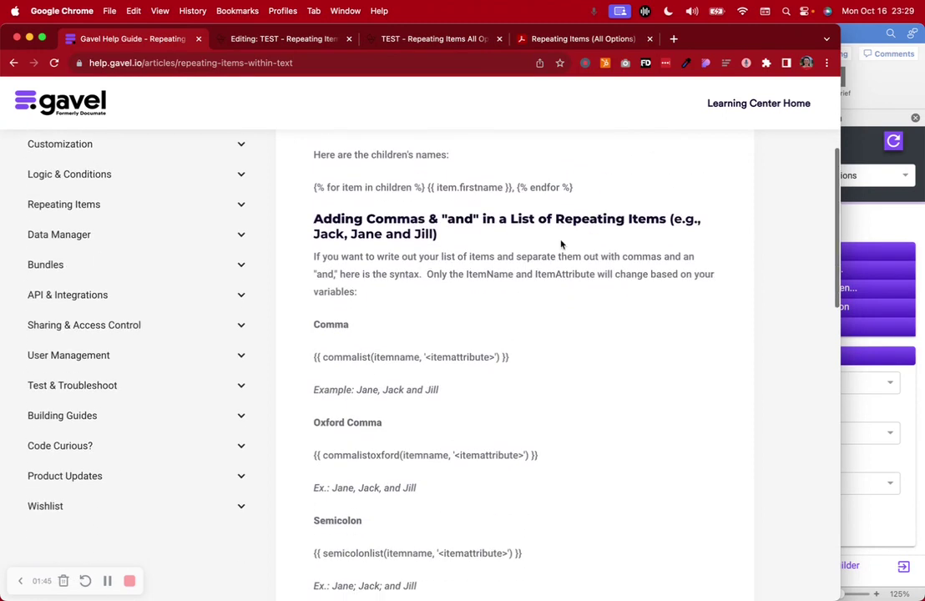
left_click_drag(650, 274, 351, 213)
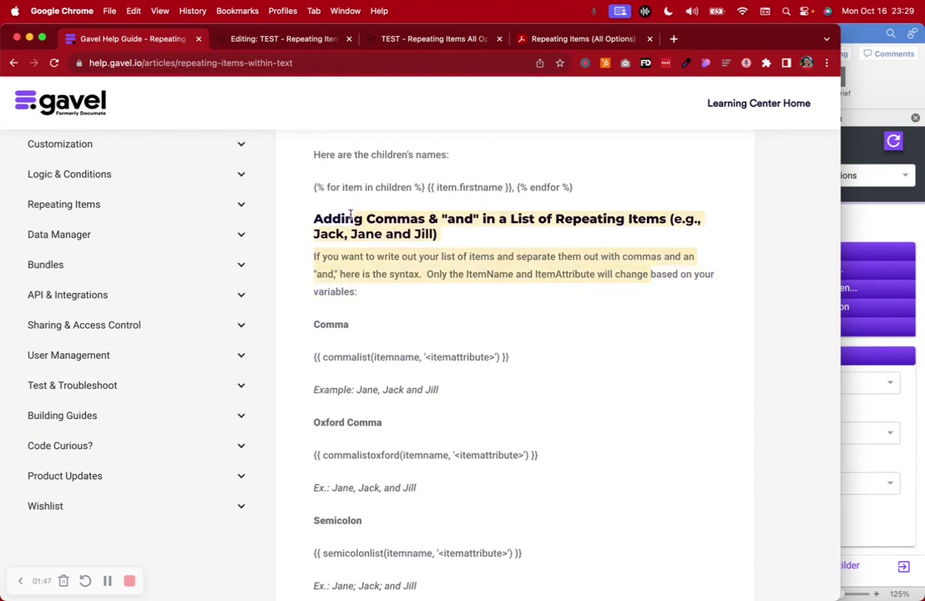
- Highlight 'born on', the date-of-birth placeholder and the whole commalist example line
scroll(351, 215, "down", 10)
scroll(351, 217, "down", 8)
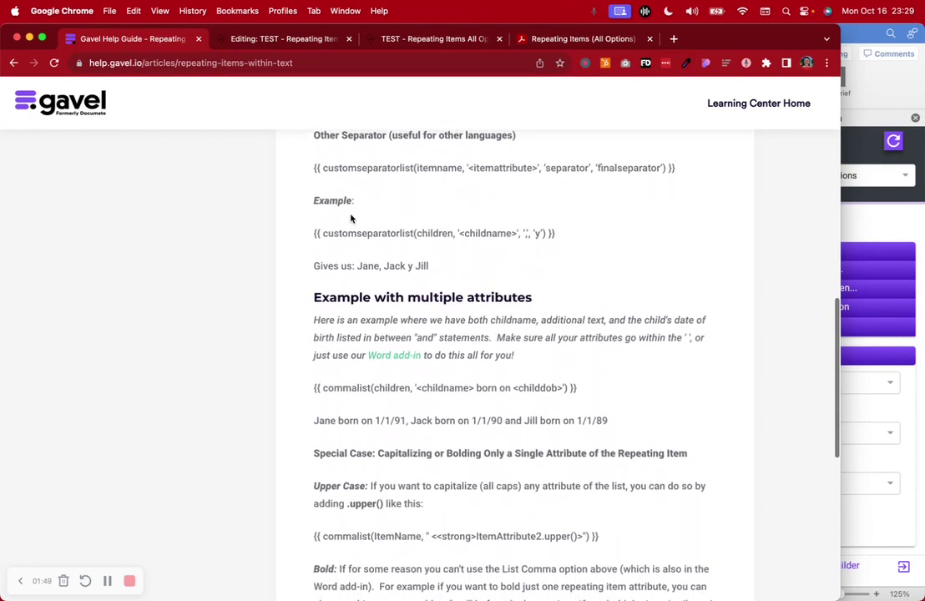
scroll(351, 214, "down", 4)
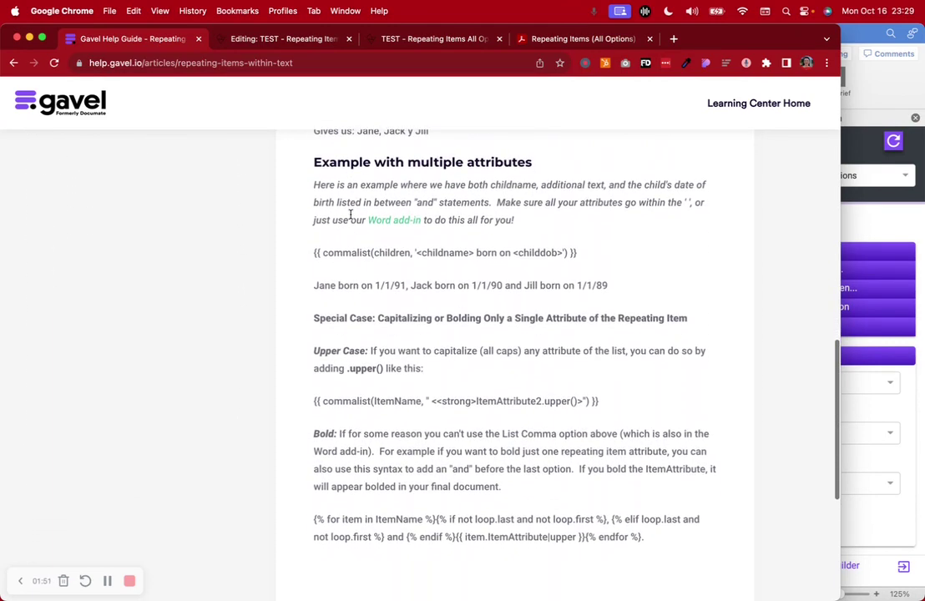
left_click_drag(477, 247, 510, 247)
left_click_drag(420, 247, 546, 247)
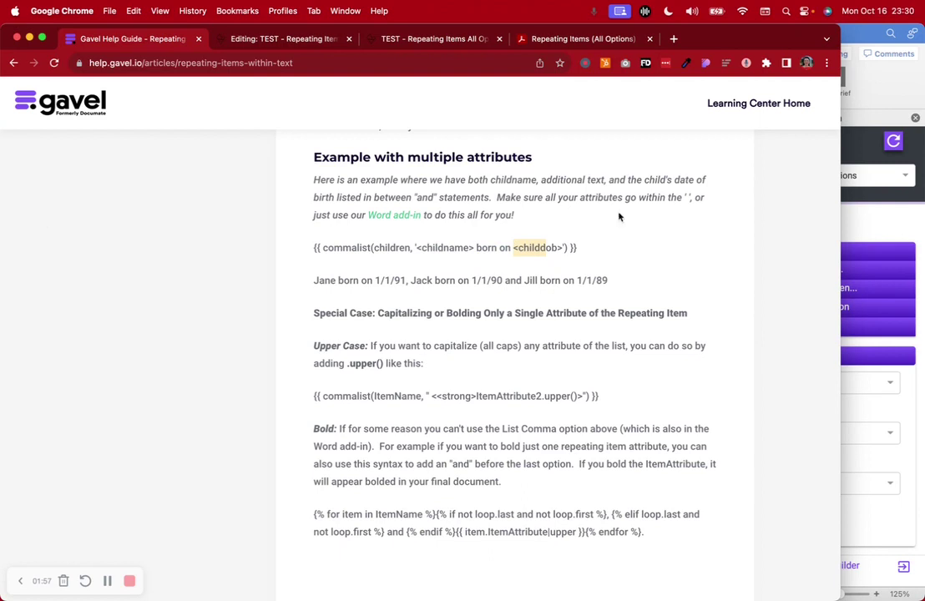
left_click_drag(316, 247, 649, 252)
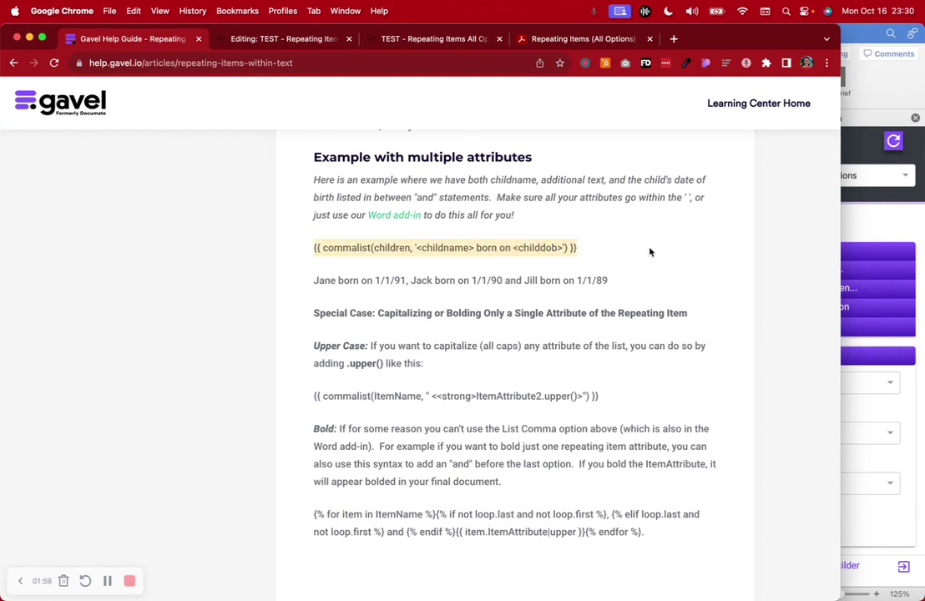
scroll(649, 252, "down", 2)
- Reselect the commalist example and point out its 'born on' text, names and birth dates
left_click(481, 207)
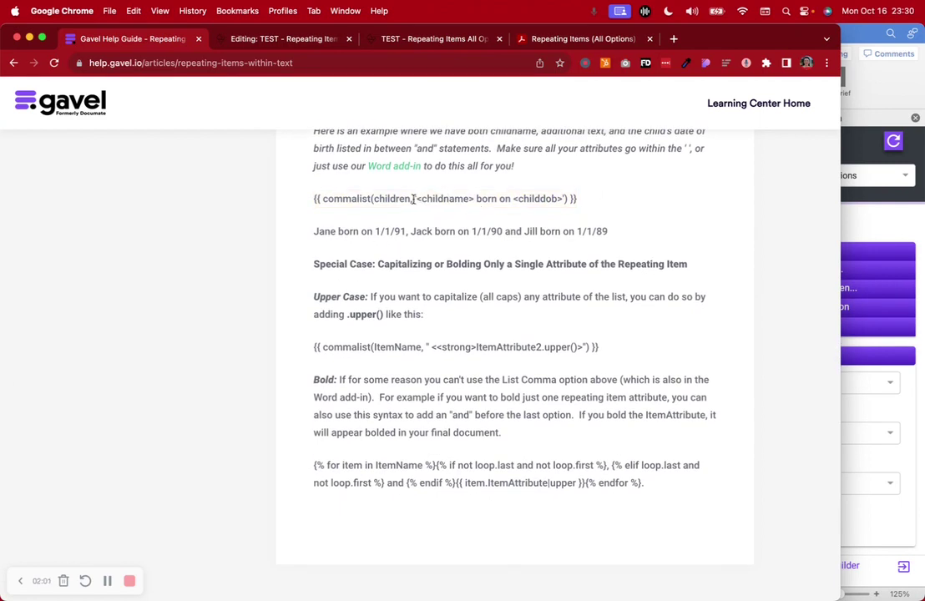
left_click_drag(587, 204, 300, 201)
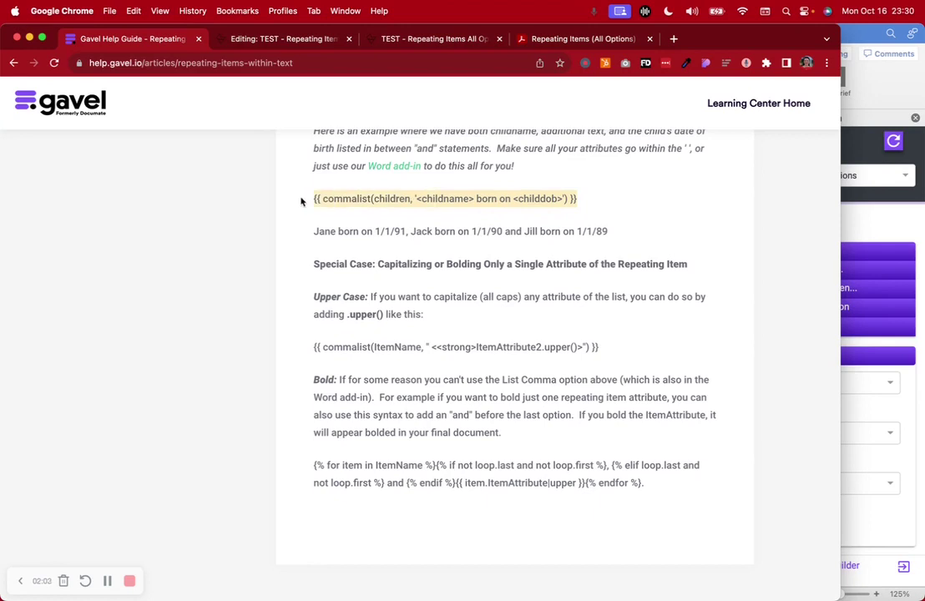
left_click(480, 198)
left_click_drag(511, 197, 475, 197)
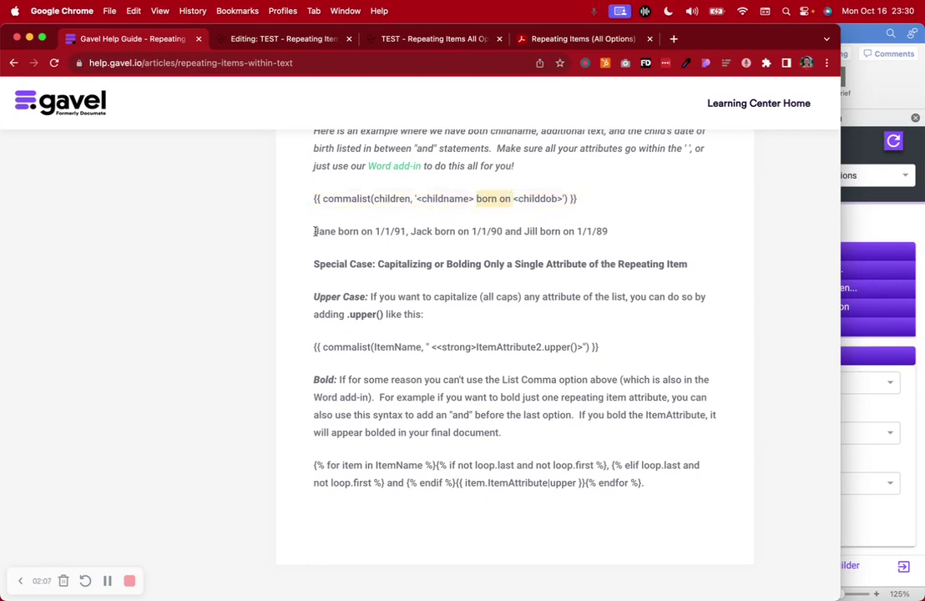
left_click_drag(314, 231, 503, 231)
left_click(593, 233)
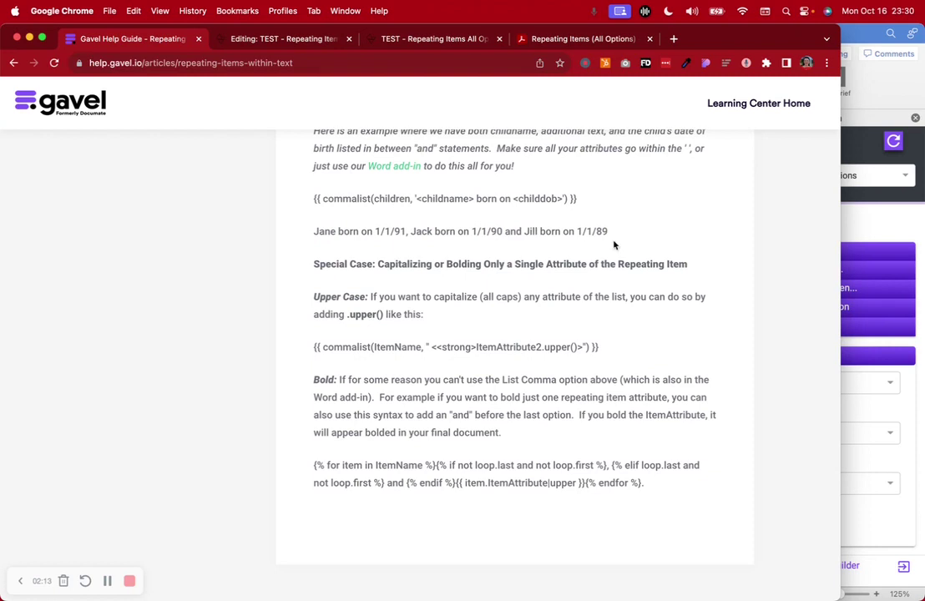
- Highlight the Upper Case explanation, scroll back up, and return to the Word template
scroll(631, 226, "down", 2)
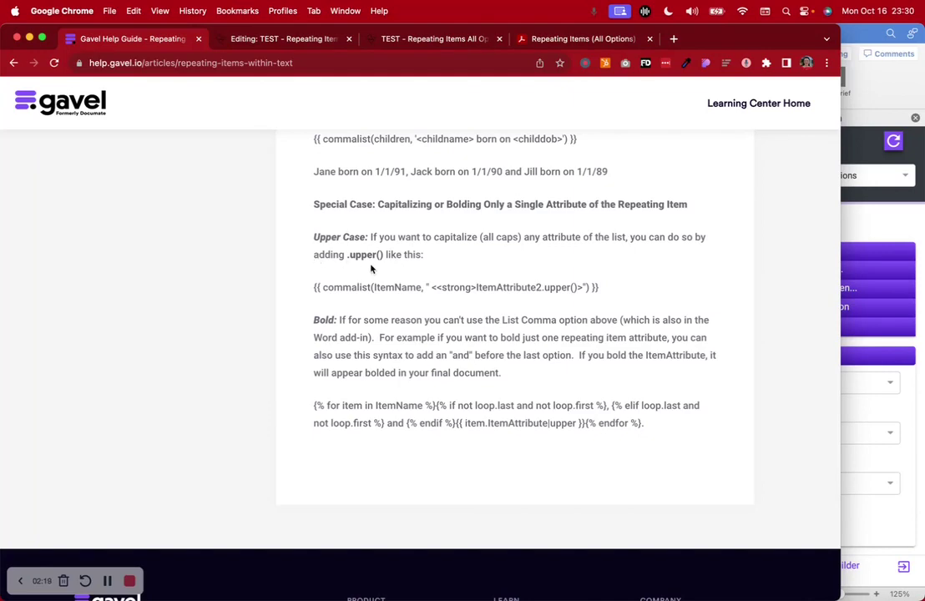
left_click_drag(314, 237, 434, 257)
left_click(465, 268)
scroll(465, 268, "up", 20)
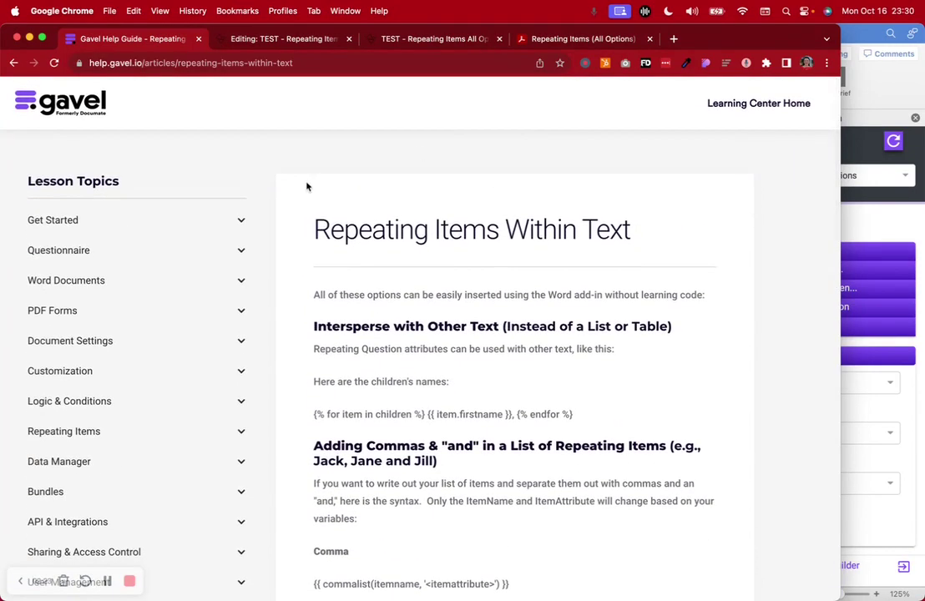
left_click(869, 39)
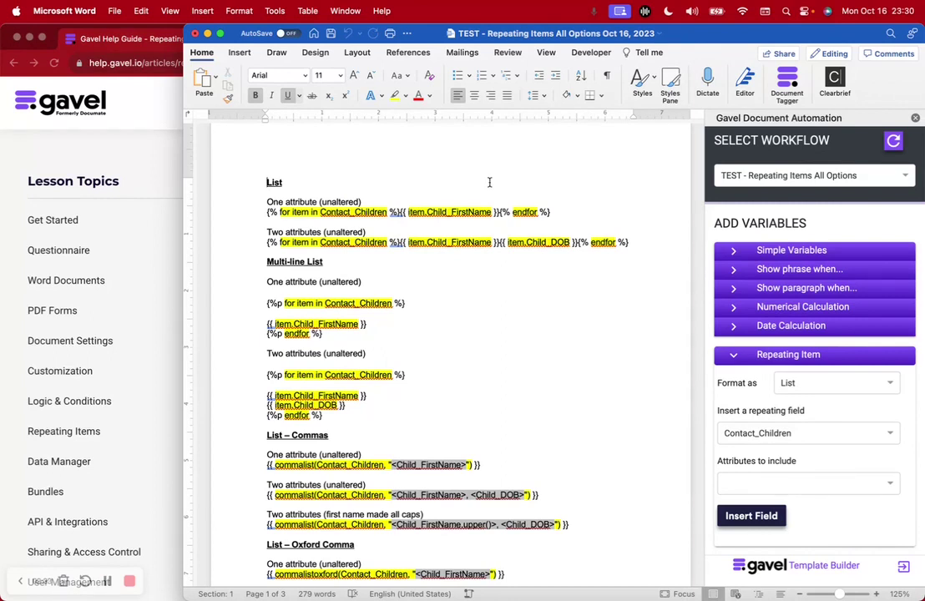
- Open the 'Editing: TEST' workflow tab, save the workflow, and go back to the Dashboard
left_click(20, 161)
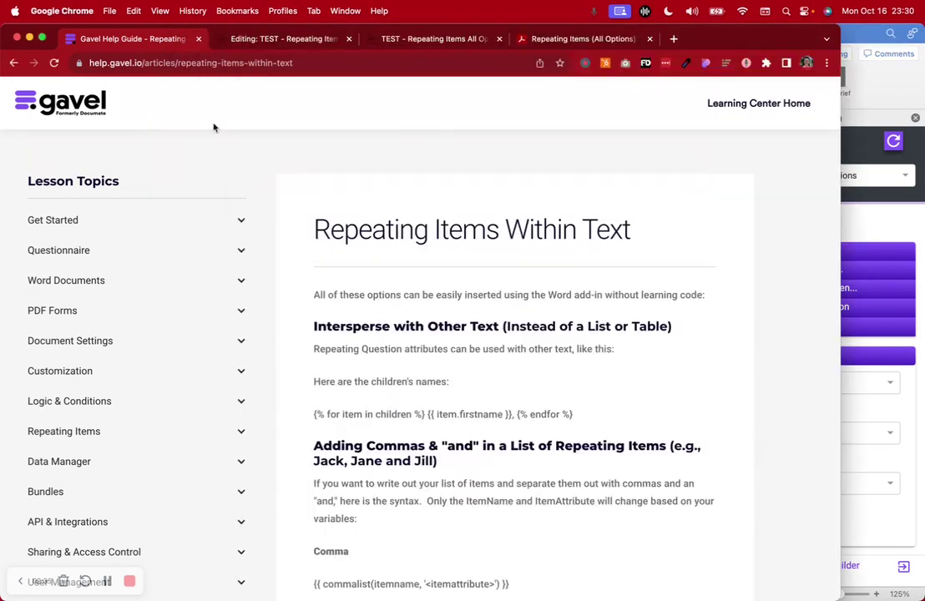
left_click(282, 39)
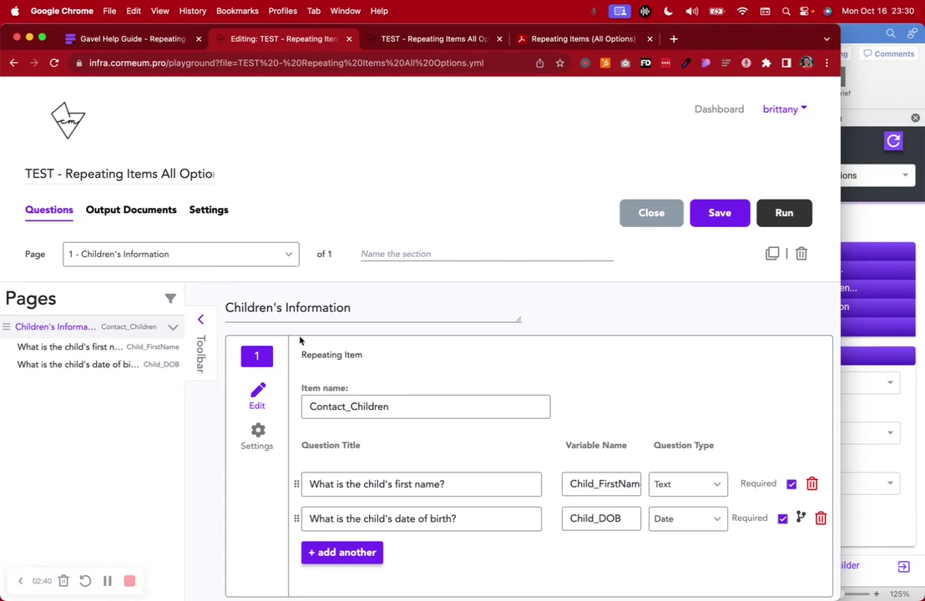
scroll(300, 338, "down", 3)
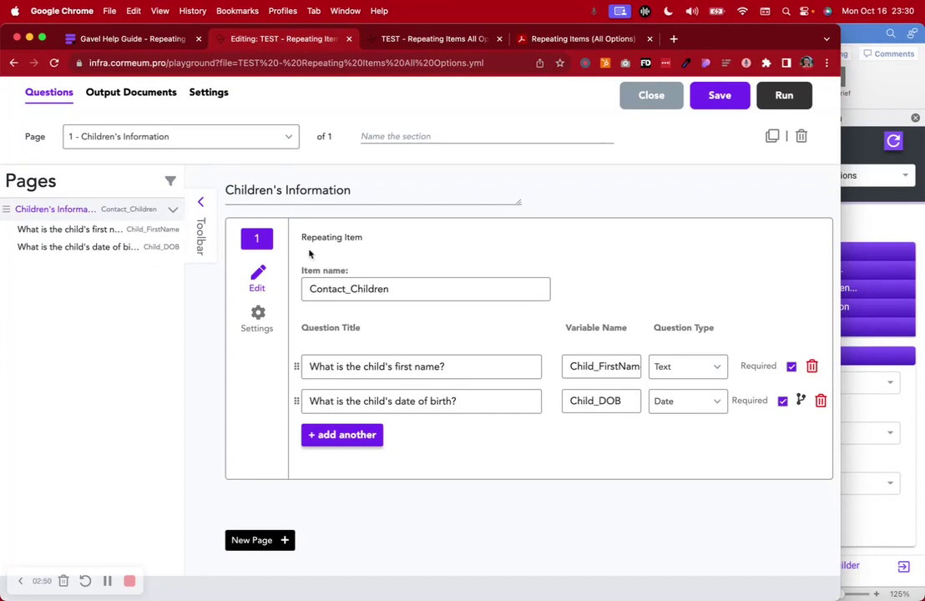
scroll(626, 196, "up", 3)
left_click(723, 212)
left_click(714, 109)
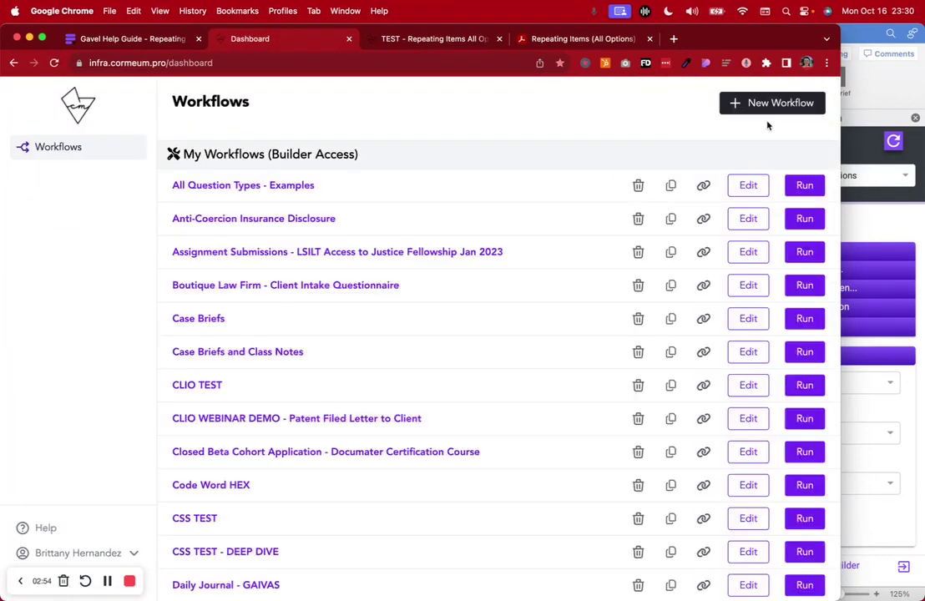
- Start a workflow from scratch named 'TEST - Repeating Items All Options 2' and create it
left_click(801, 103)
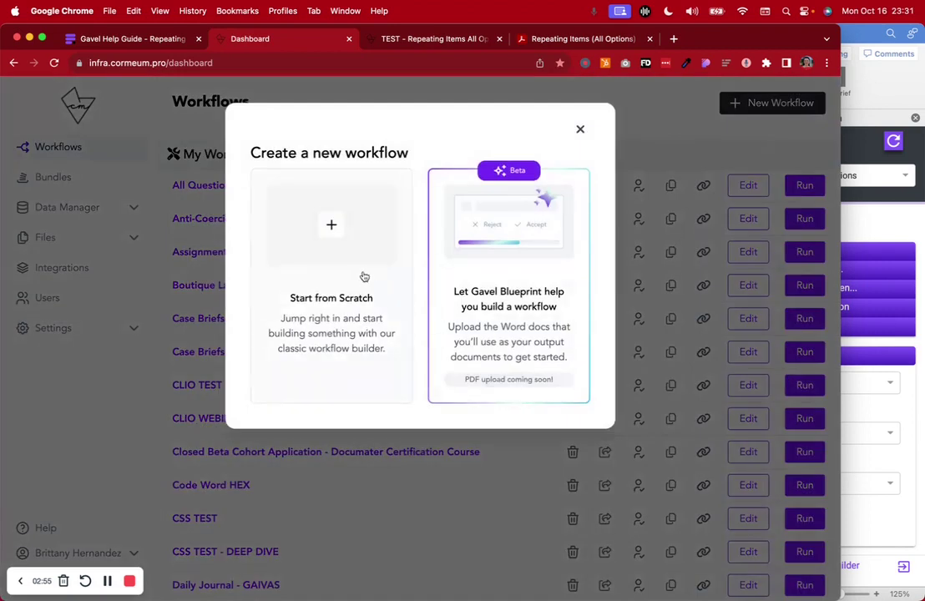
left_click(326, 246)
left_click(308, 166)
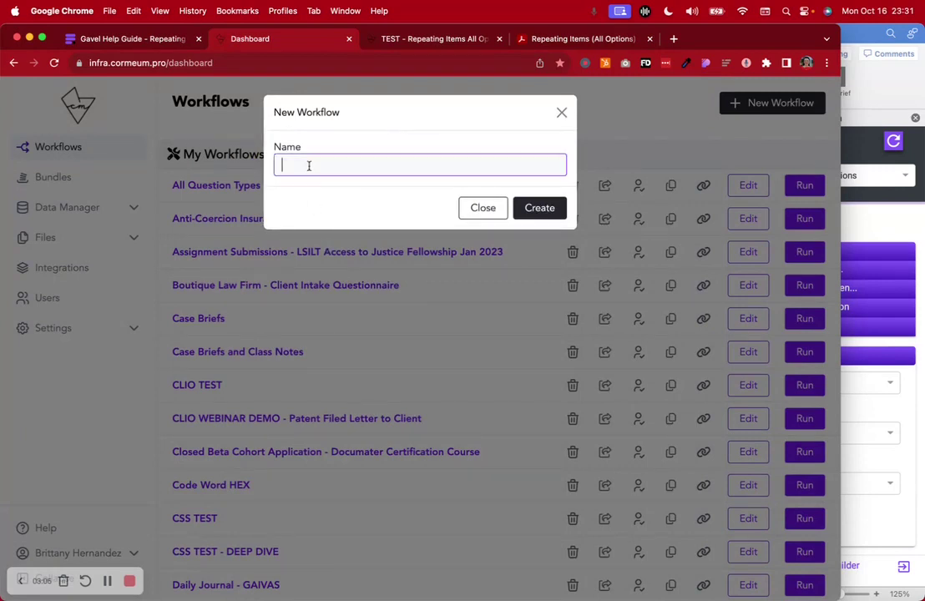
type("TEST - Repeating Items All Optopn")
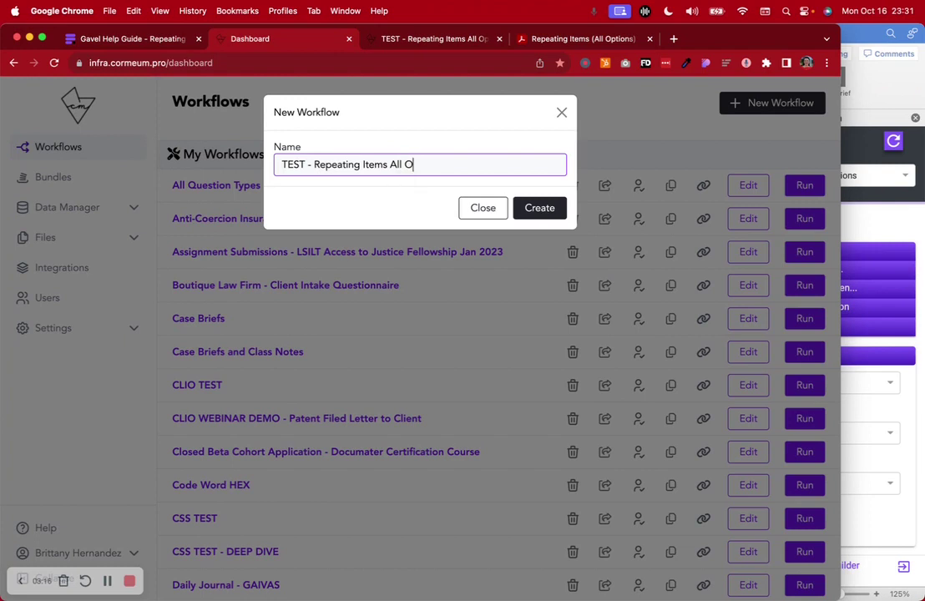
key("BackSpace")
key("BackSpace")
key("BackSpace")
type("ions 2")
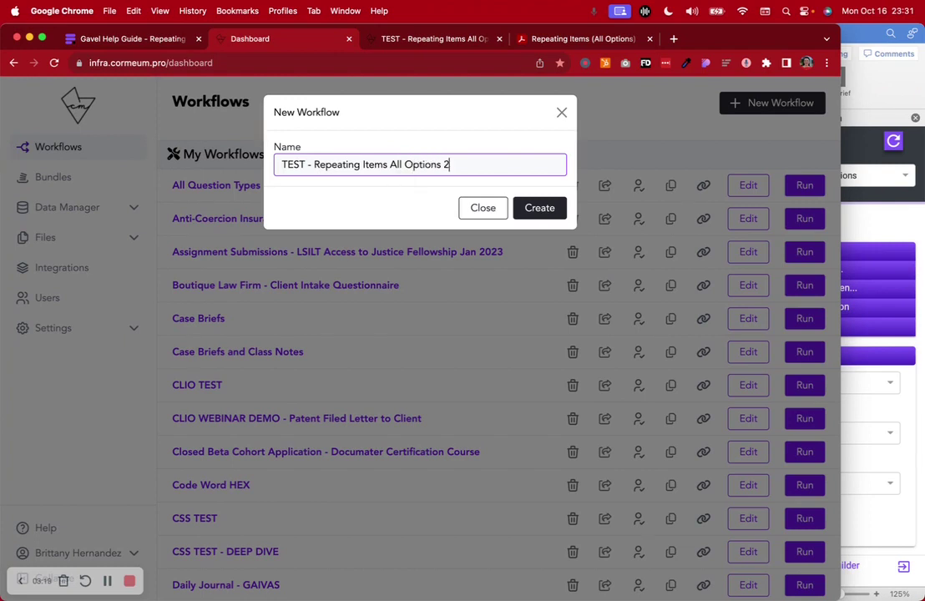
left_click(529, 208)
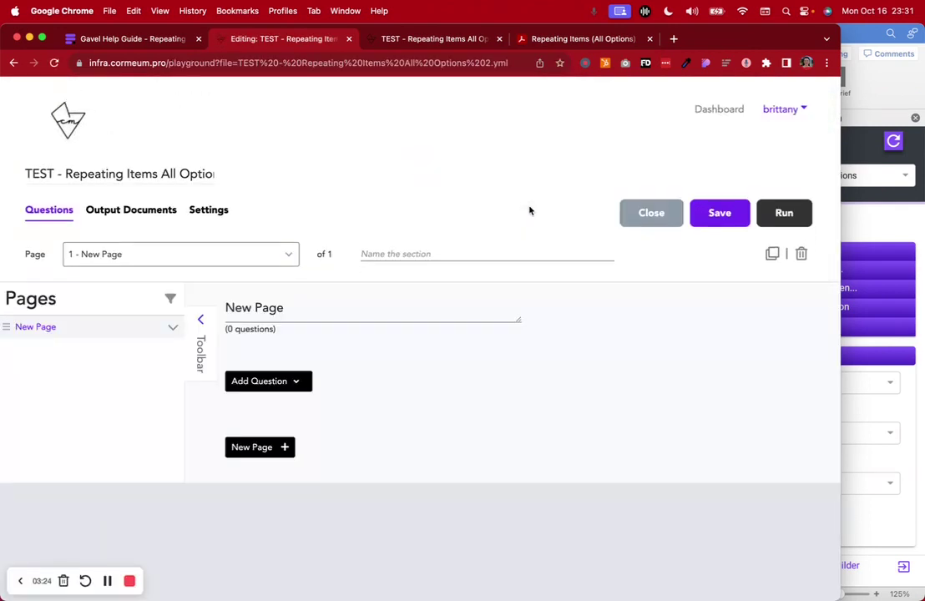
- Add a Repeating item named 'Children', then switch to the run's Child 1–3 PDF downloads
left_click(266, 382)
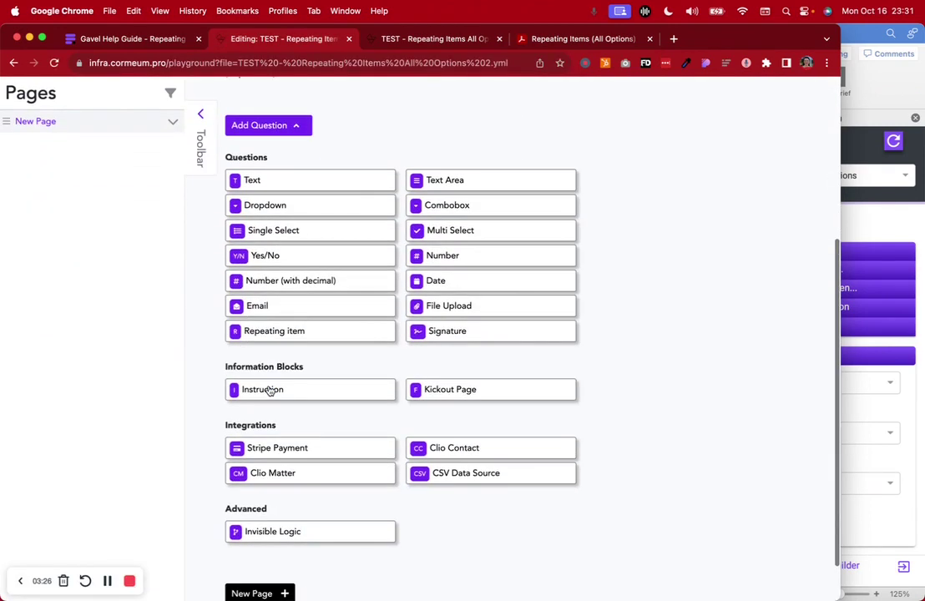
left_click(306, 335)
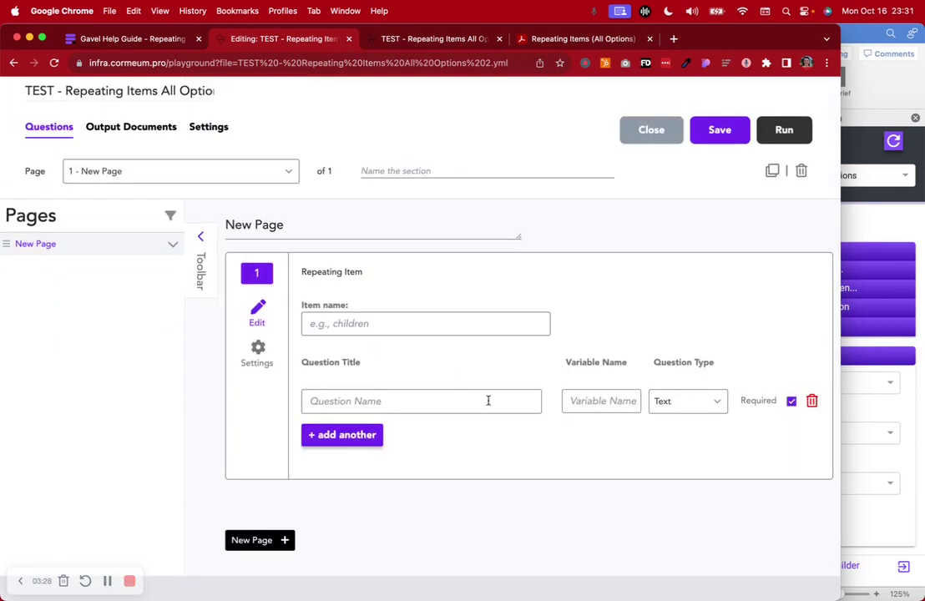
left_click(359, 316)
type("hildren")
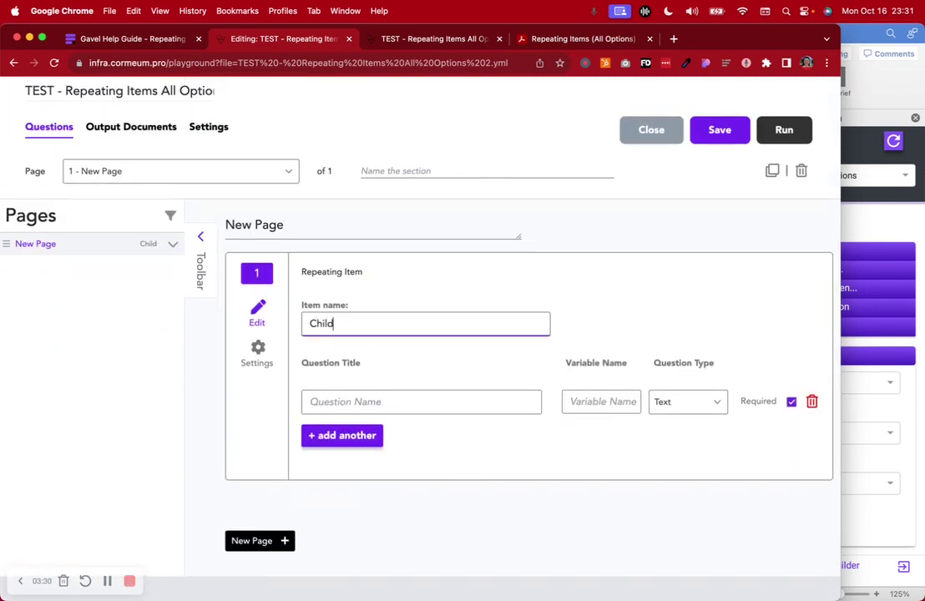
left_click(337, 402)
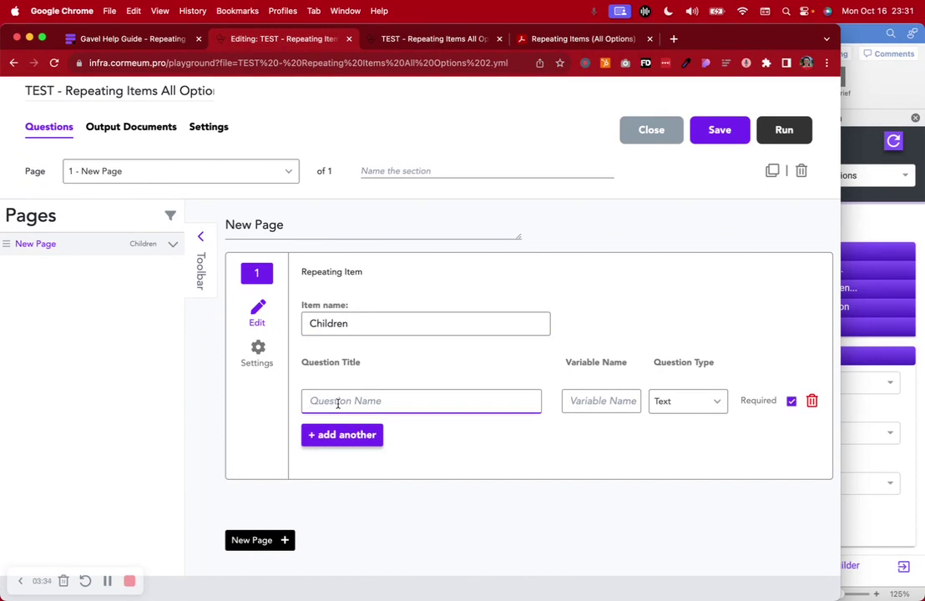
left_click(436, 42)
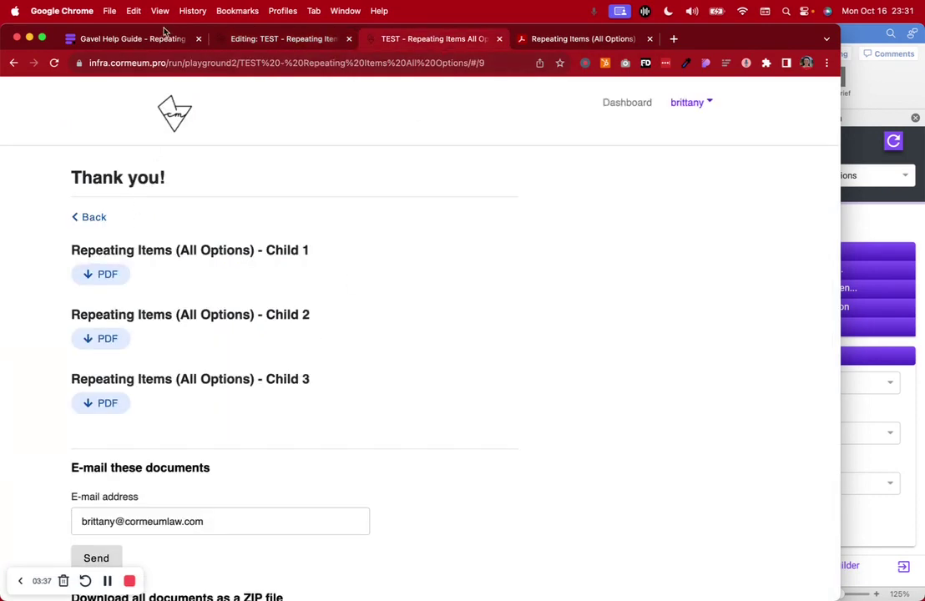
- Open the Dashboard in a new tab, search 'repear', and edit TEST - Repeating Items All Options
right_click(625, 103)
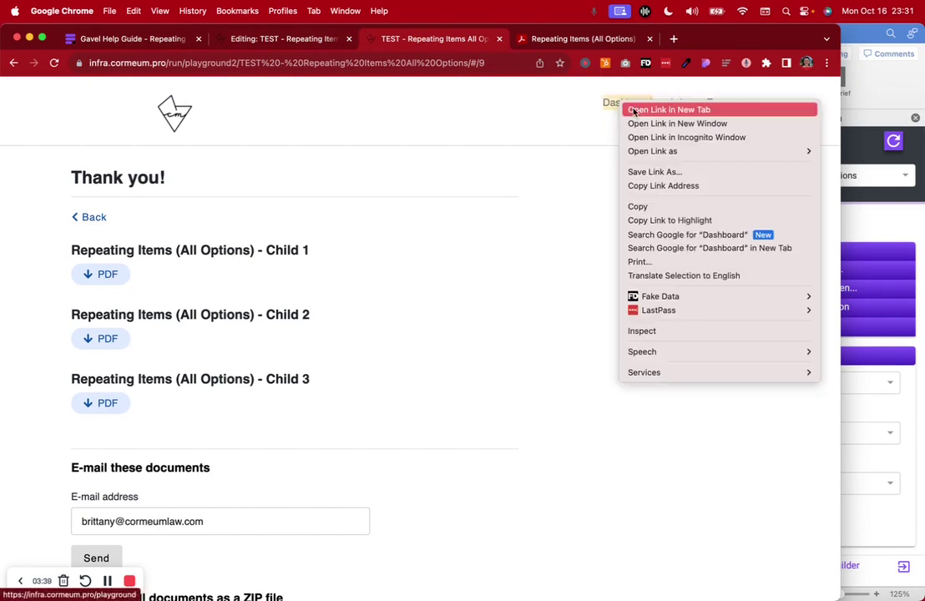
left_click(636, 110)
left_click_drag(541, 41, 446, 41)
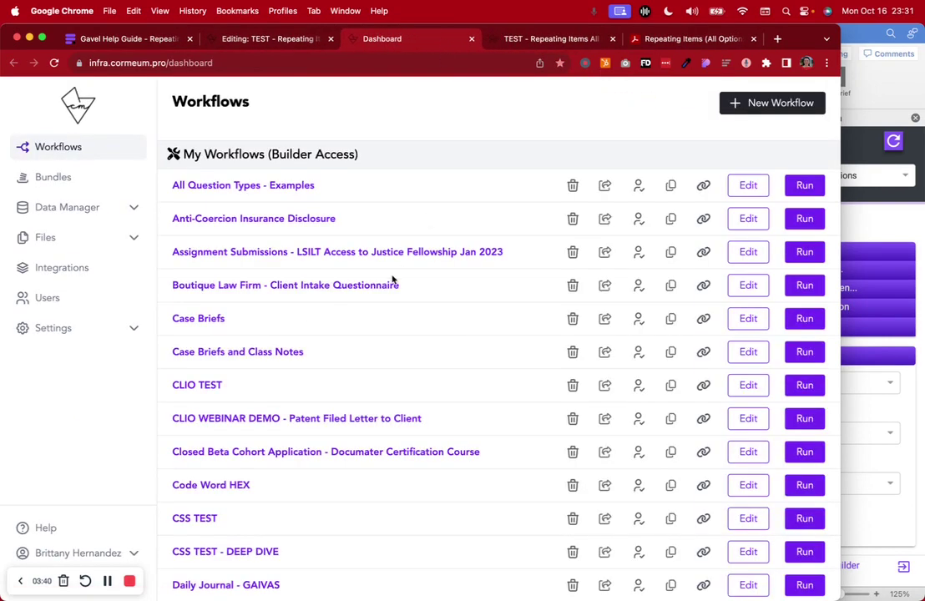
key("super+f")
type("repear")
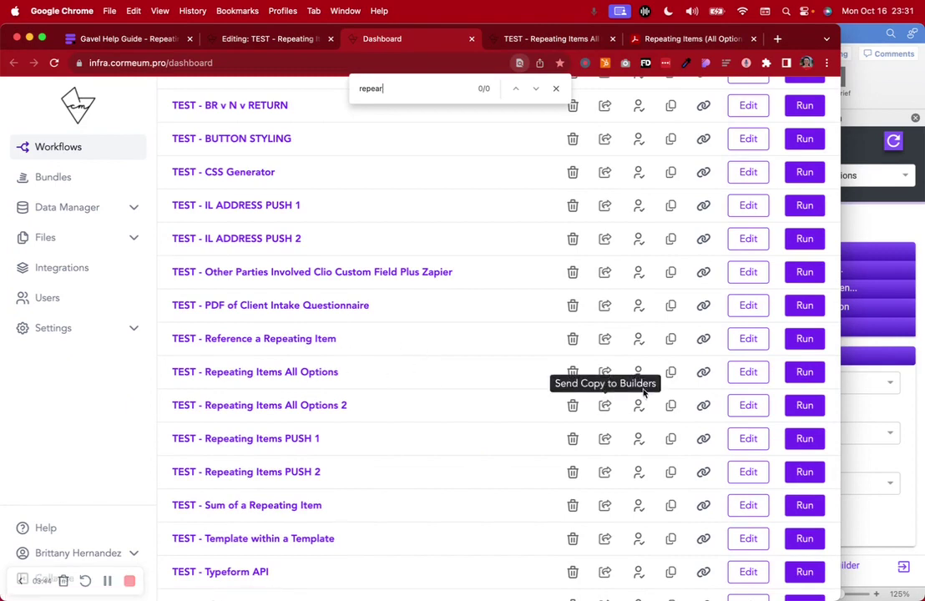
left_click(747, 373)
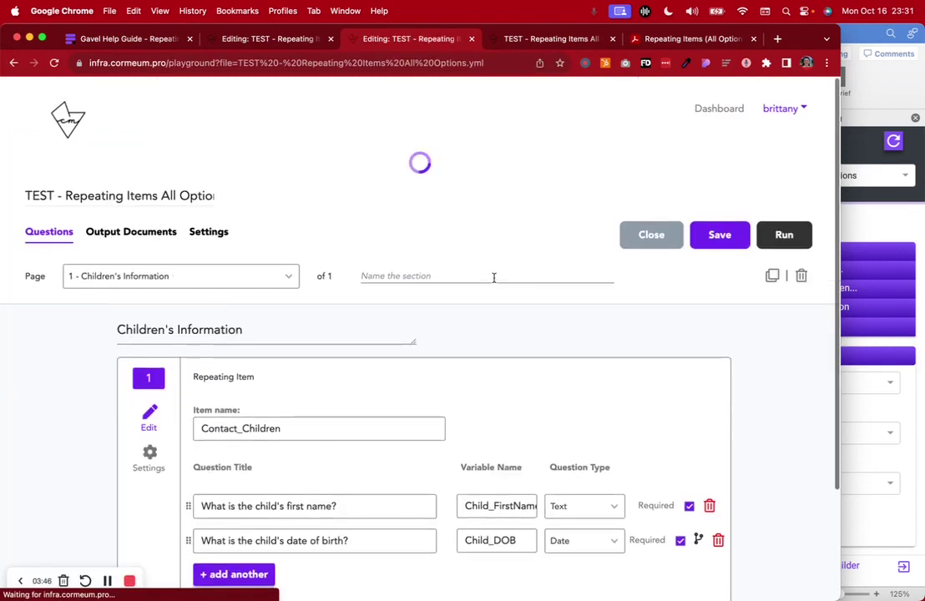
- Inspect the Contact_Children item name and the first-name question with its Child_FirstName variable
double_click(317, 407)
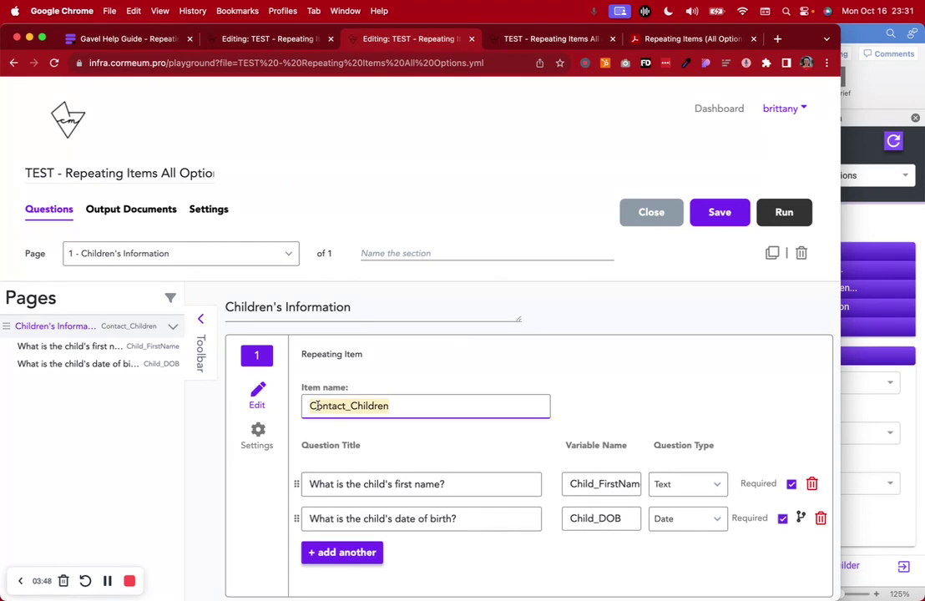
scroll(317, 406, "down", 3)
left_click(351, 297)
double_click(353, 296)
left_click(308, 296)
scroll(433, 362, "down", 1)
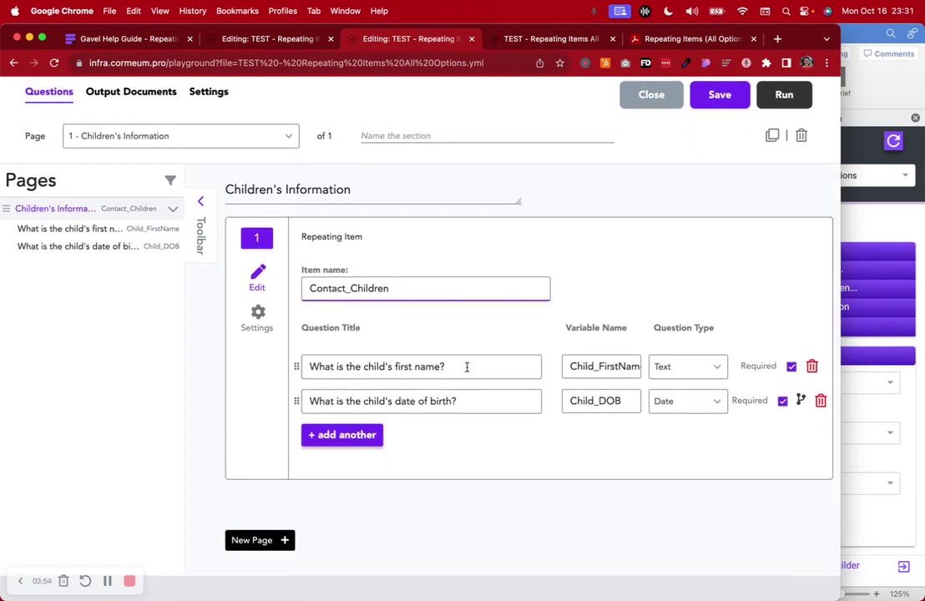
triple_click(467, 366)
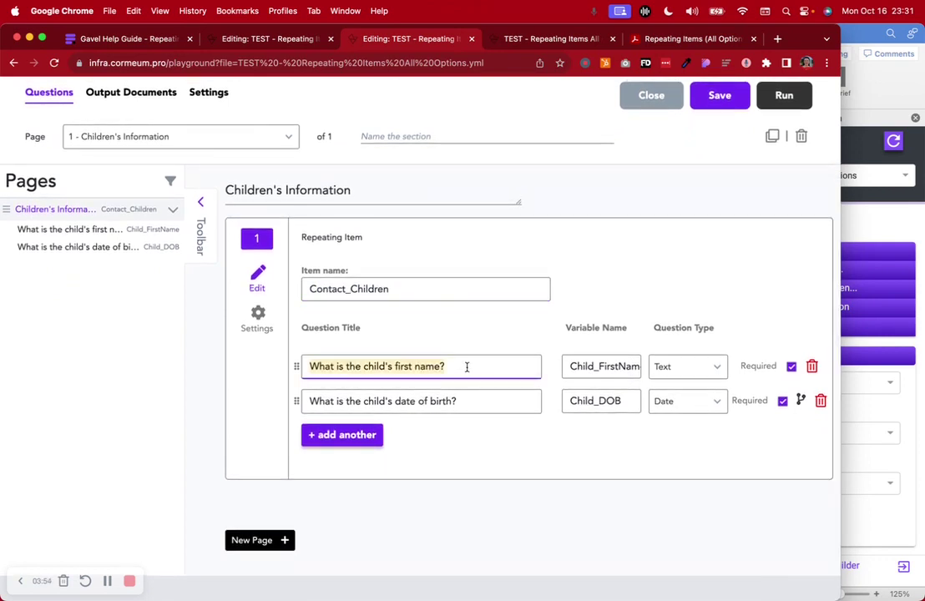
left_click(630, 366)
double_click(628, 365)
key("Right")
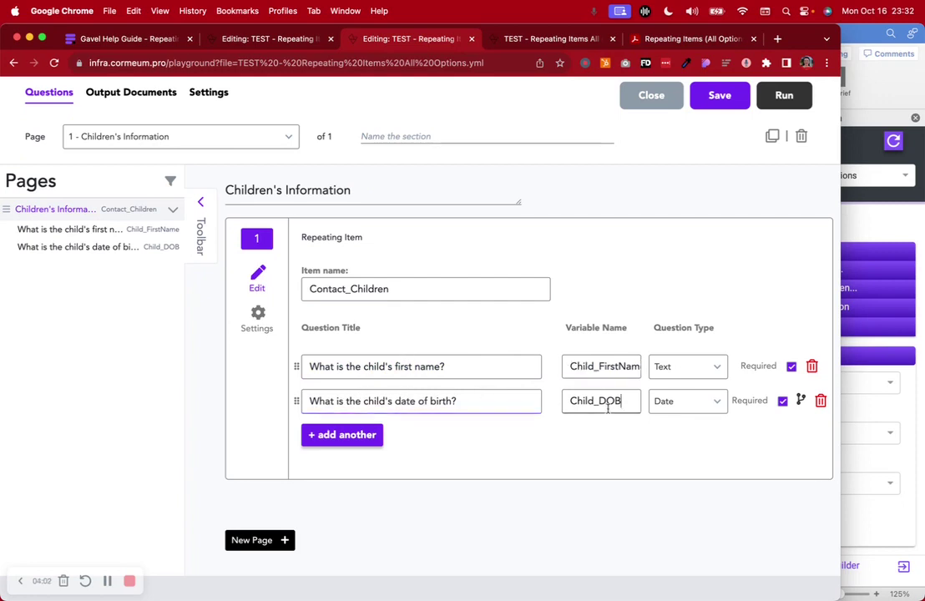
- Check the birth-date question's Date type and the item settings, then start a test run
left_click(674, 404)
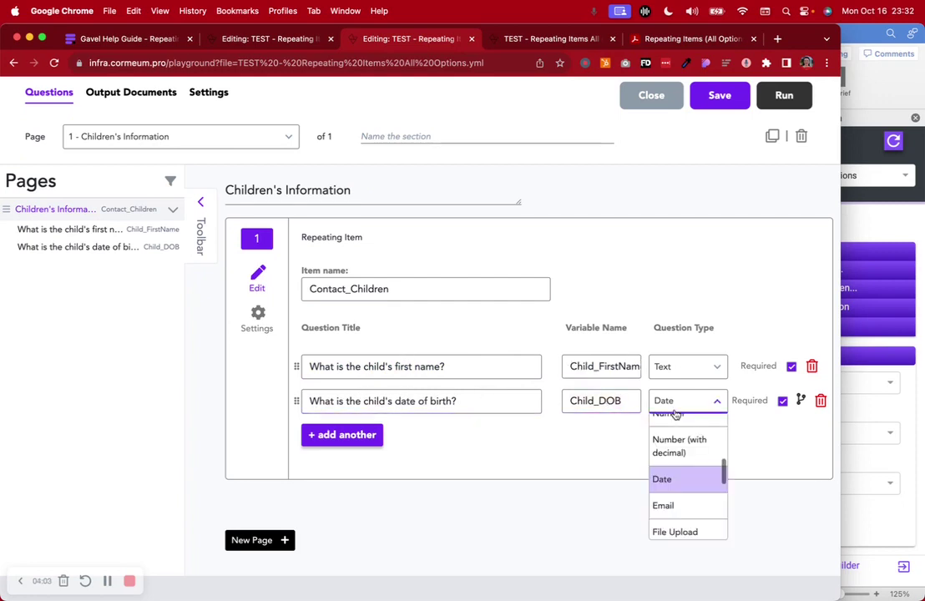
left_click(528, 461)
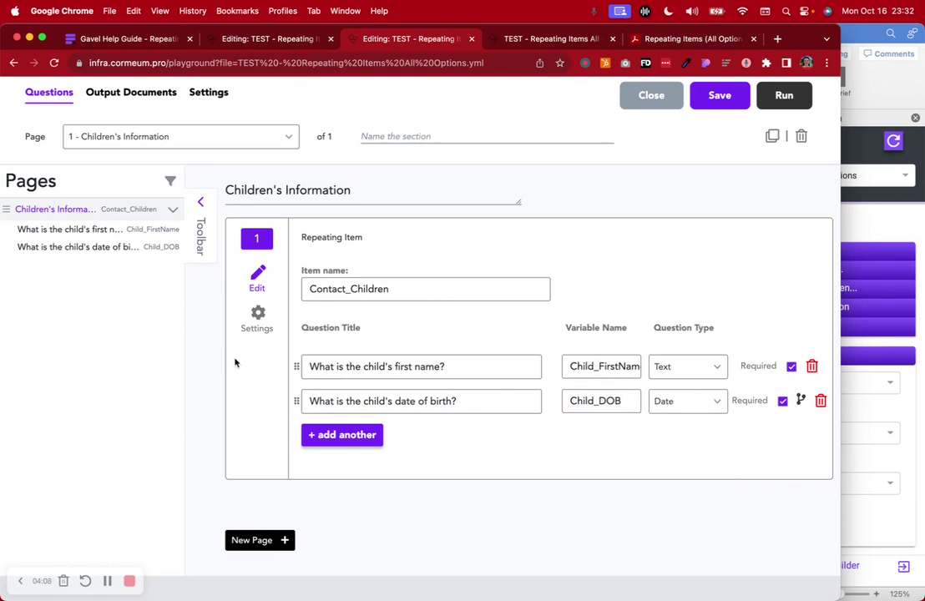
left_click(259, 313)
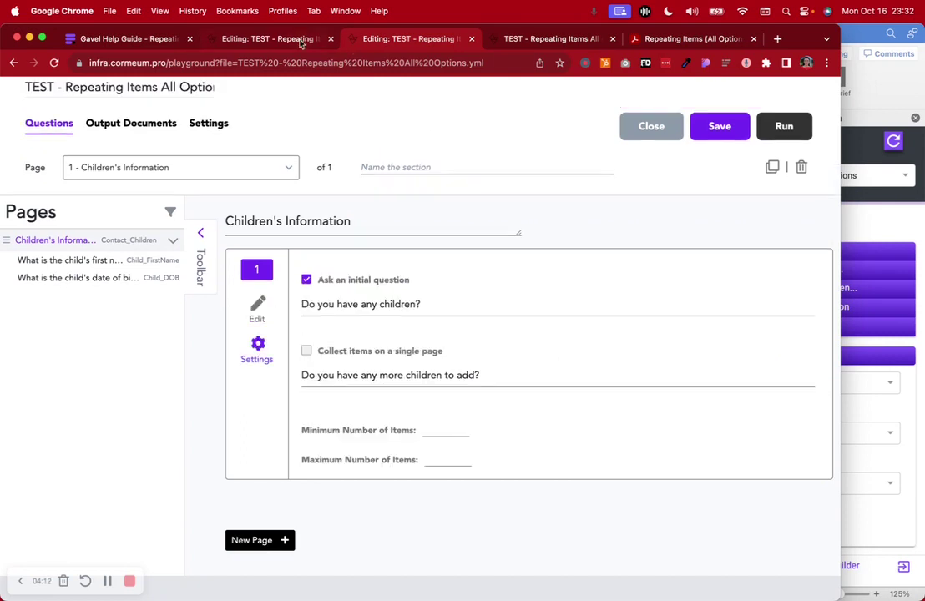
left_click(776, 129)
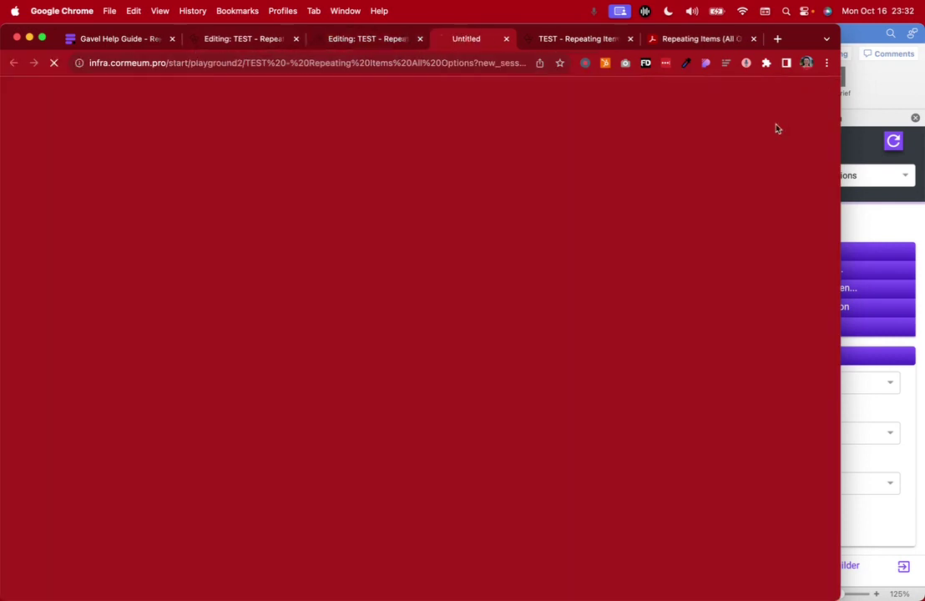
- In the test run, answer No, go back, answer Yes, and begin the child's first name
left_click_drag(63, 178, 304, 187)
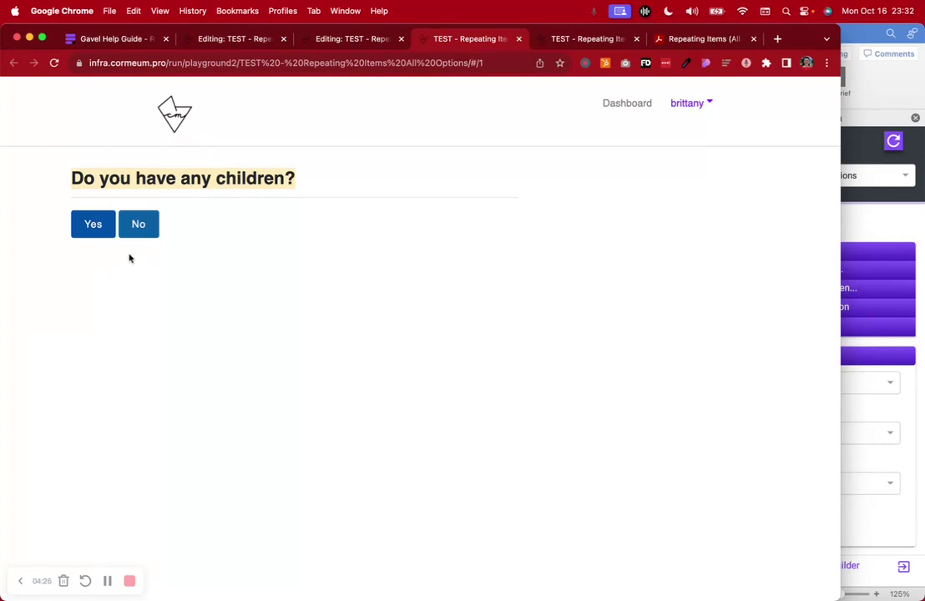
left_click(137, 234)
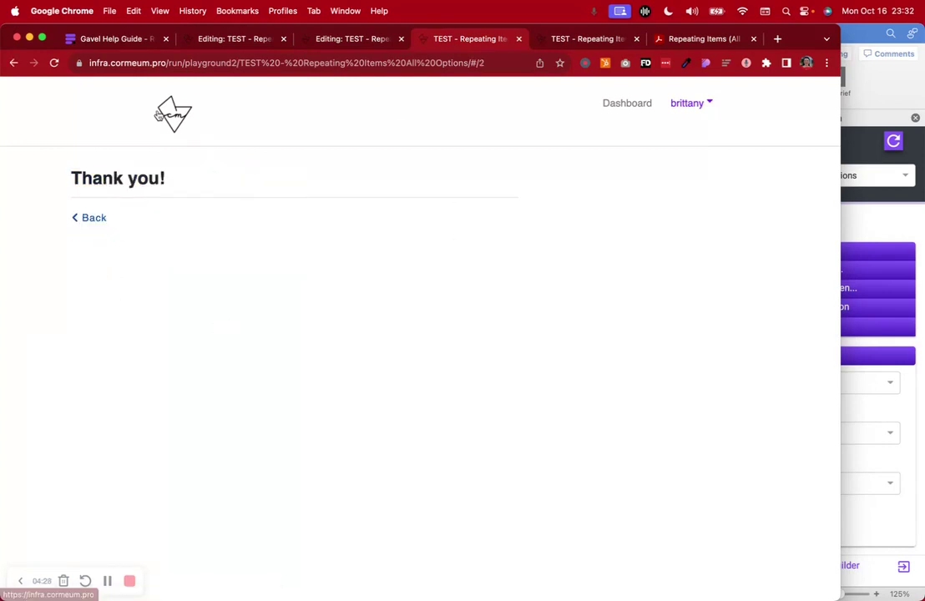
left_click(13, 63)
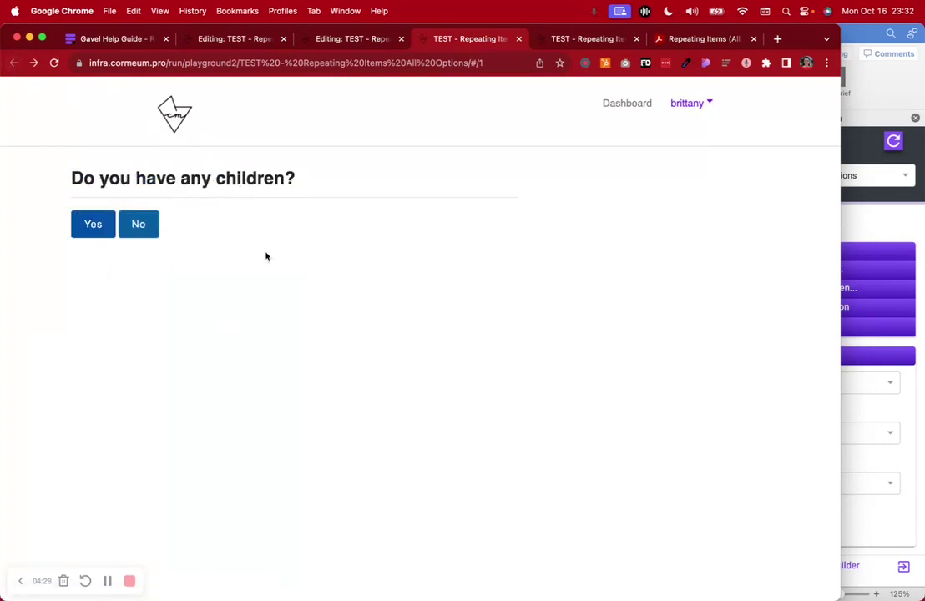
left_click(109, 226)
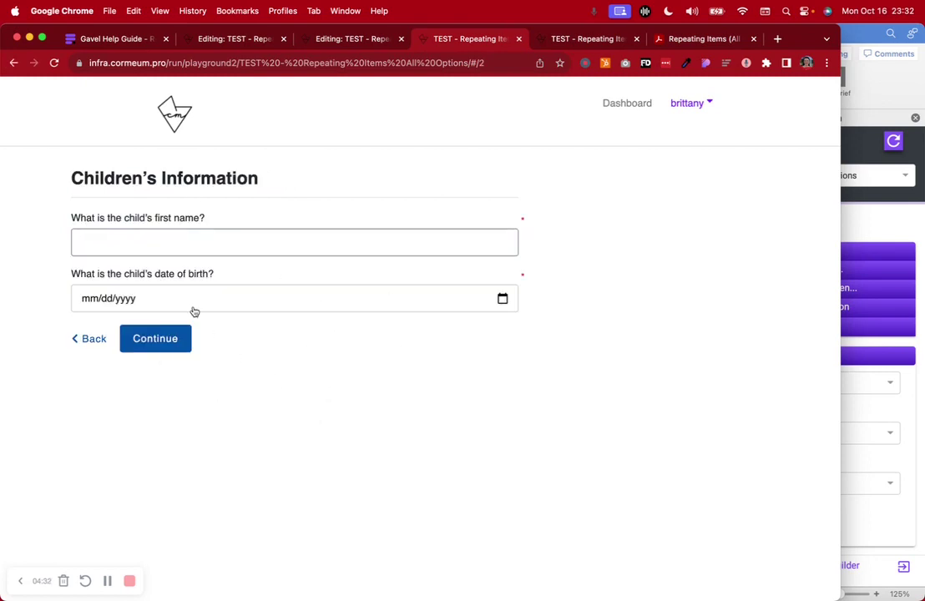
left_click(285, 243)
- Switch from the original workflow editor to the 'Options 2' workflow editor
left_click(367, 40)
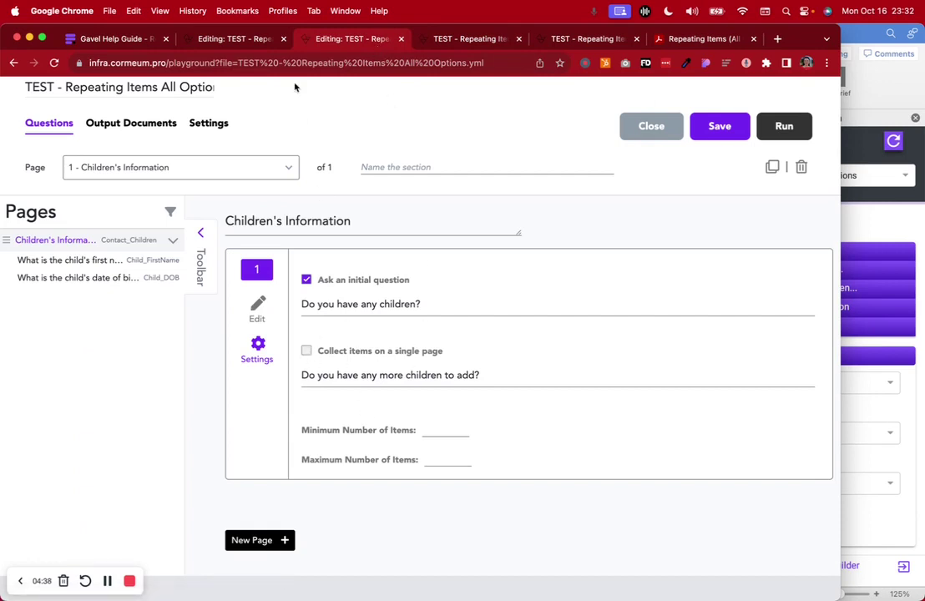
left_click(226, 41)
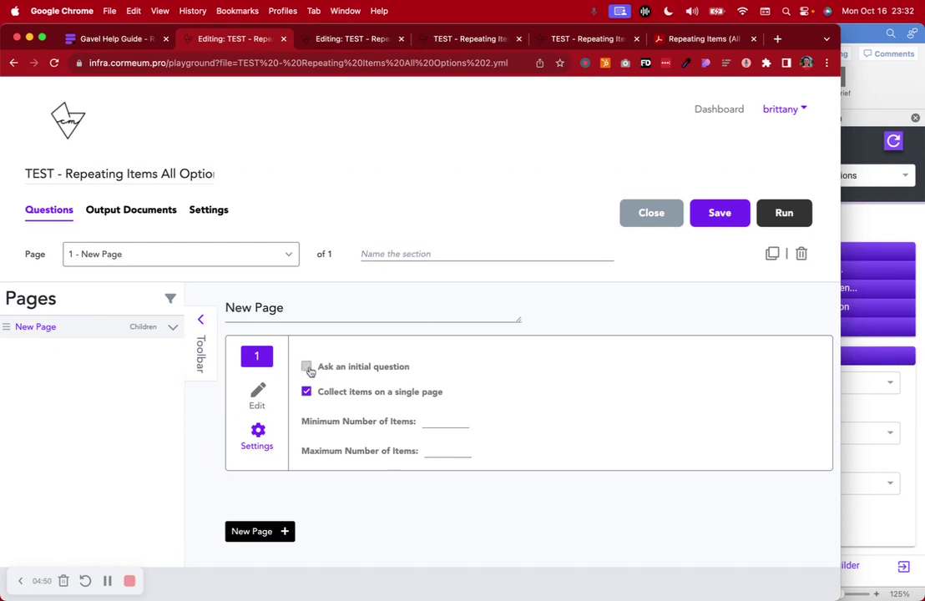
- Turn on the initial question 'Do you have any children?' for the Children item
left_click(306, 366)
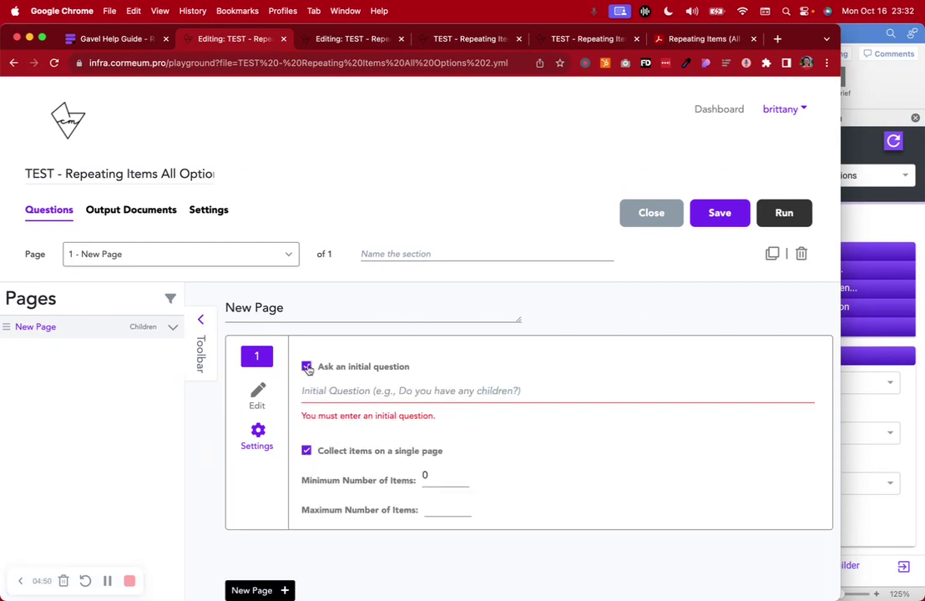
left_click(365, 391)
type("Do you have any children?")
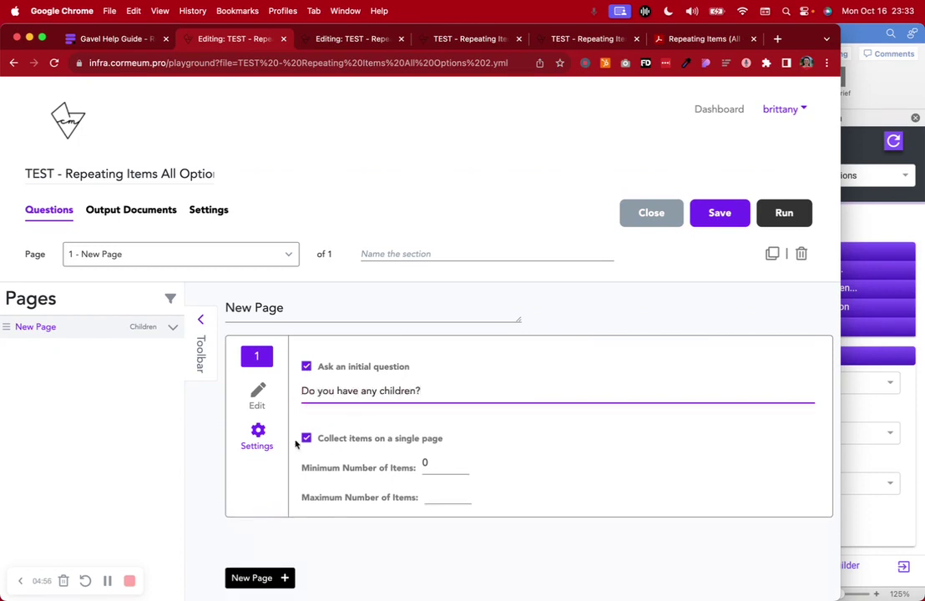
- Turn off single-page collection and set the continuation question 'Would you like to enter ant more children?'
left_click(306, 437)
left_click(401, 460)
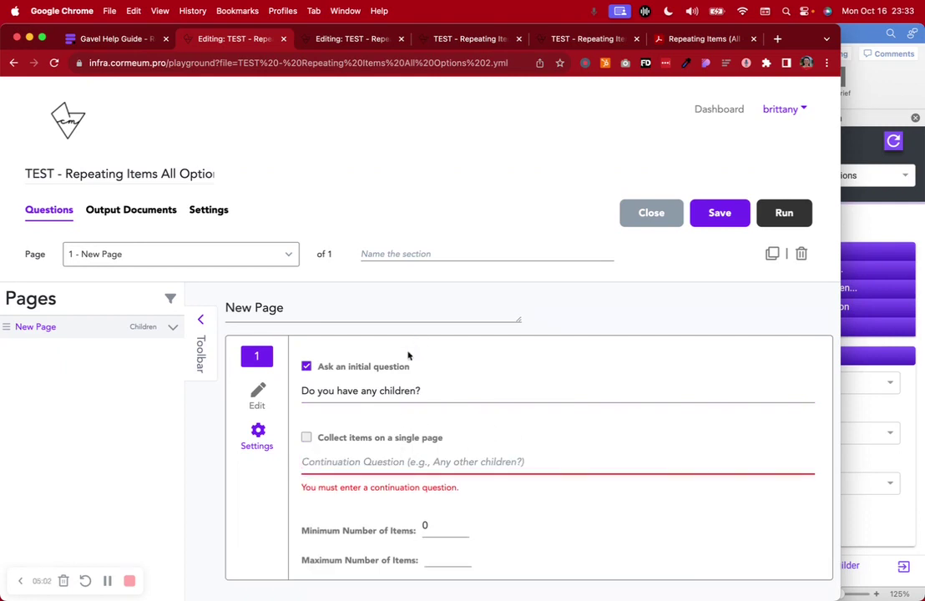
type("Would you lik")
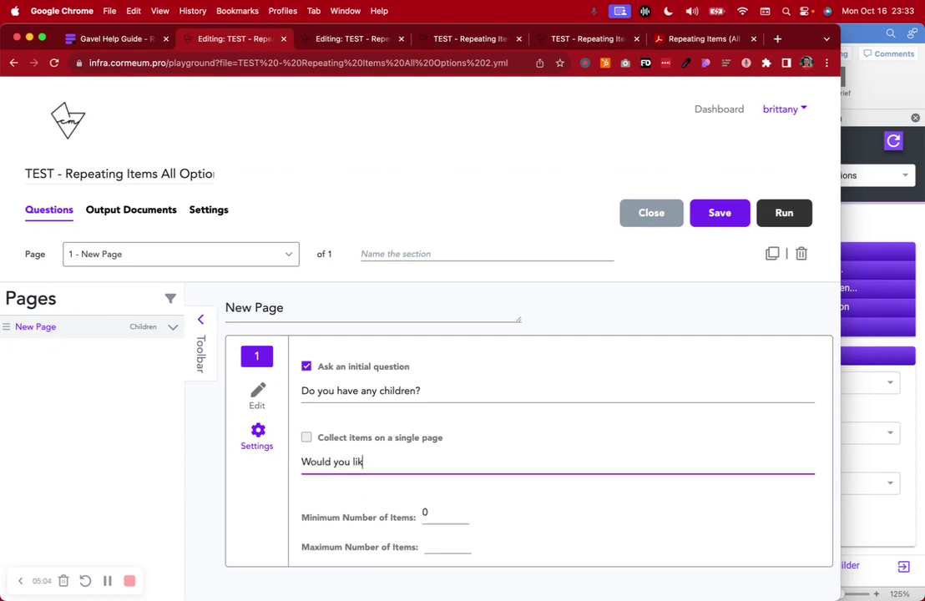
type("e to enter ant")
type(" more children?")
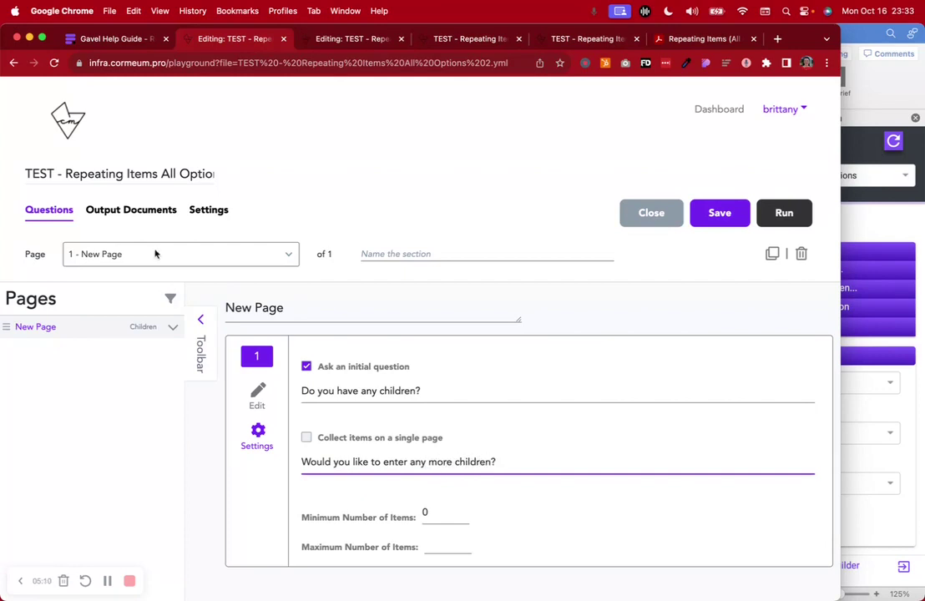
left_click(327, 521)
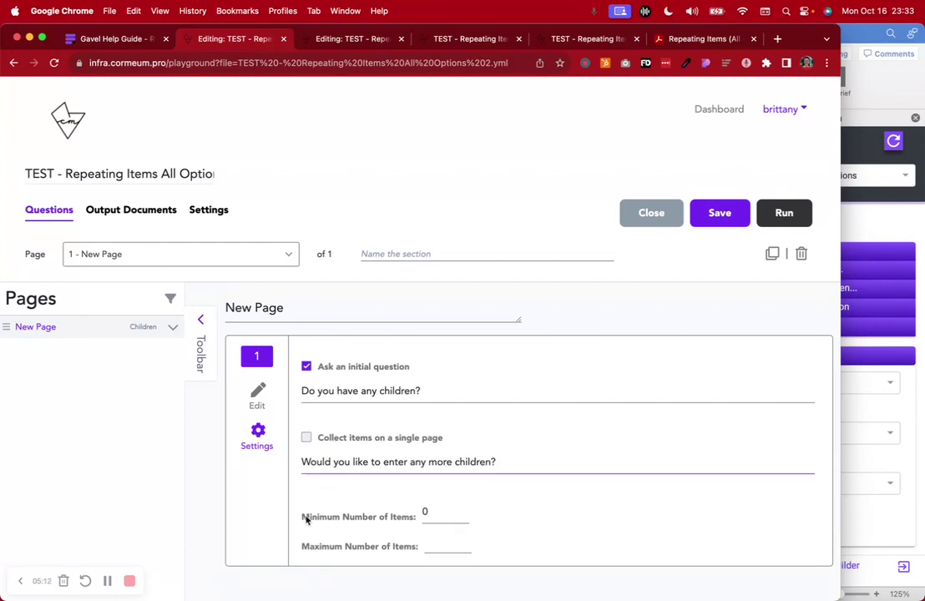
left_click(258, 394)
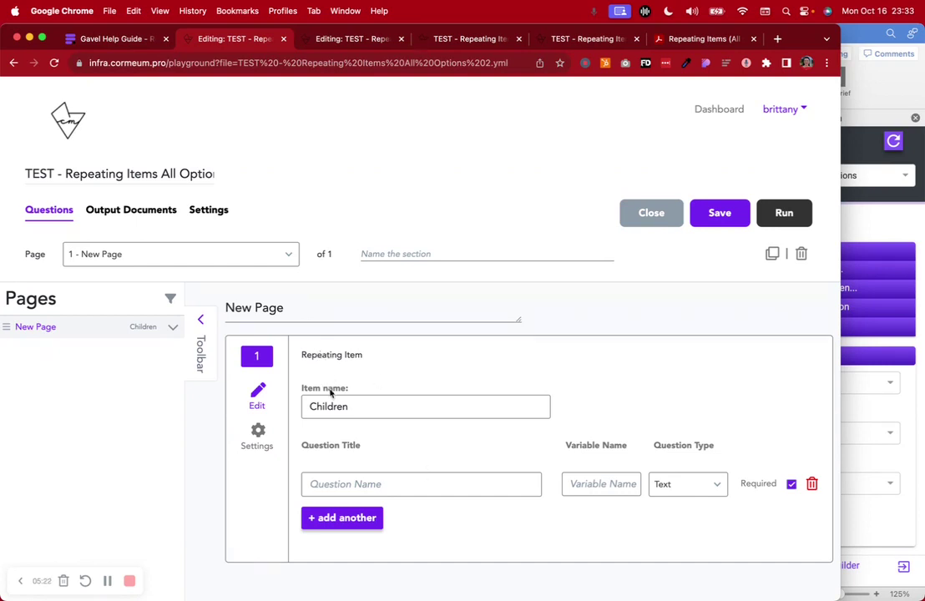
- Rename the repeating item to Contact_Children
left_click(307, 406)
type("Congact")
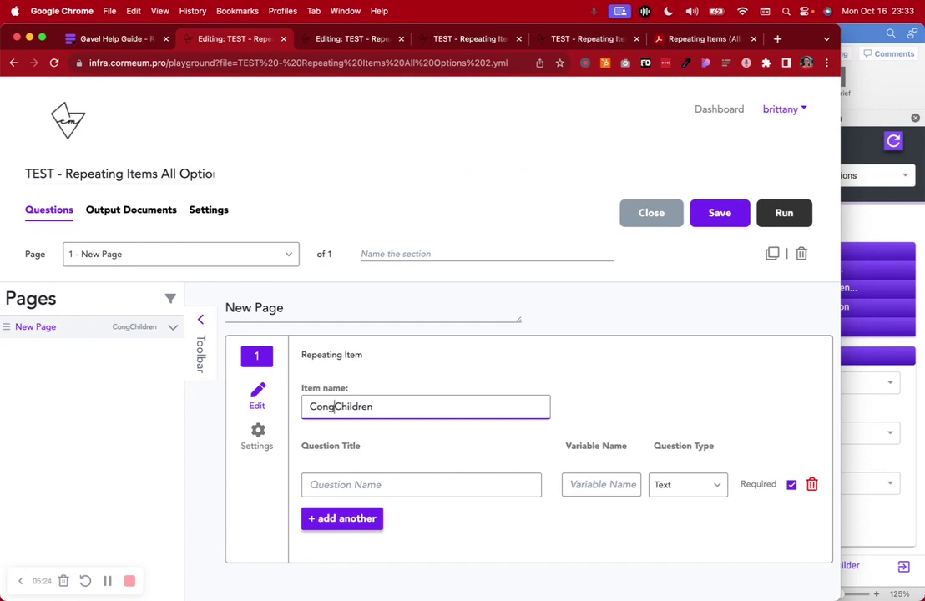
key("BackSpace")
key("BackSpace")
key("BackSpace")
key("BackSpace")
type("tact_")
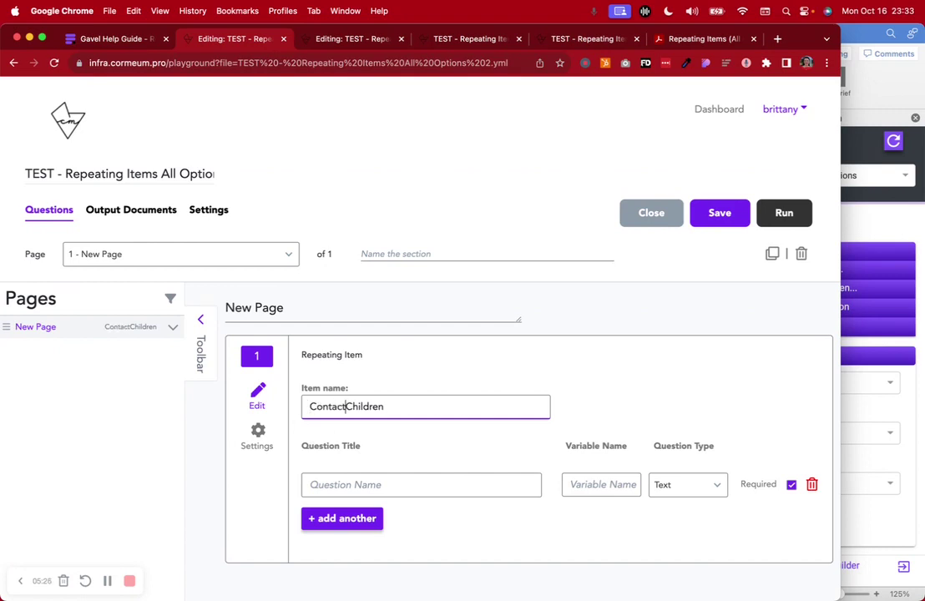
key("End")
key("BackSpace")
type("n")
- Delete the New Page that holds the repeating item and confirm
left_click(377, 483)
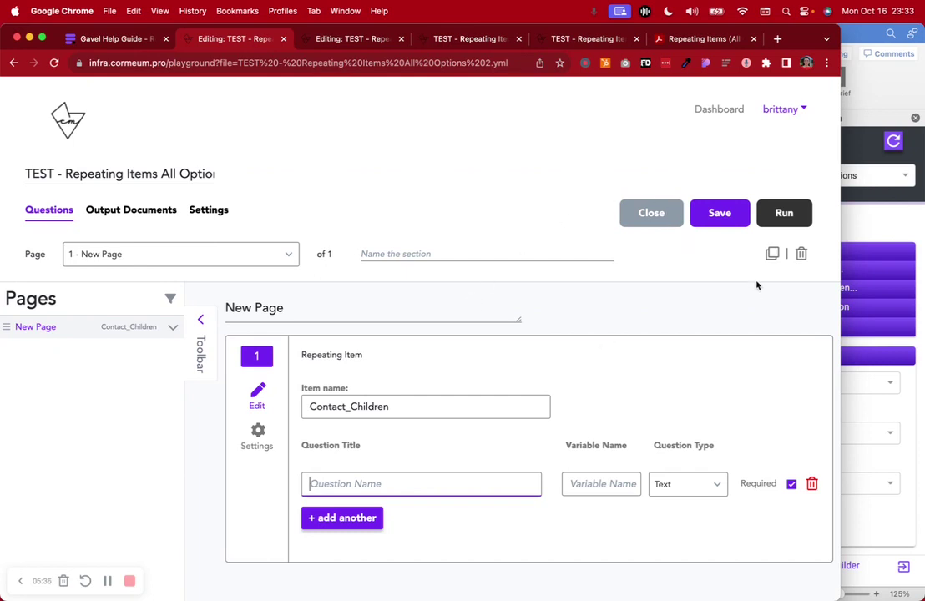
left_click(800, 253)
left_click(531, 134)
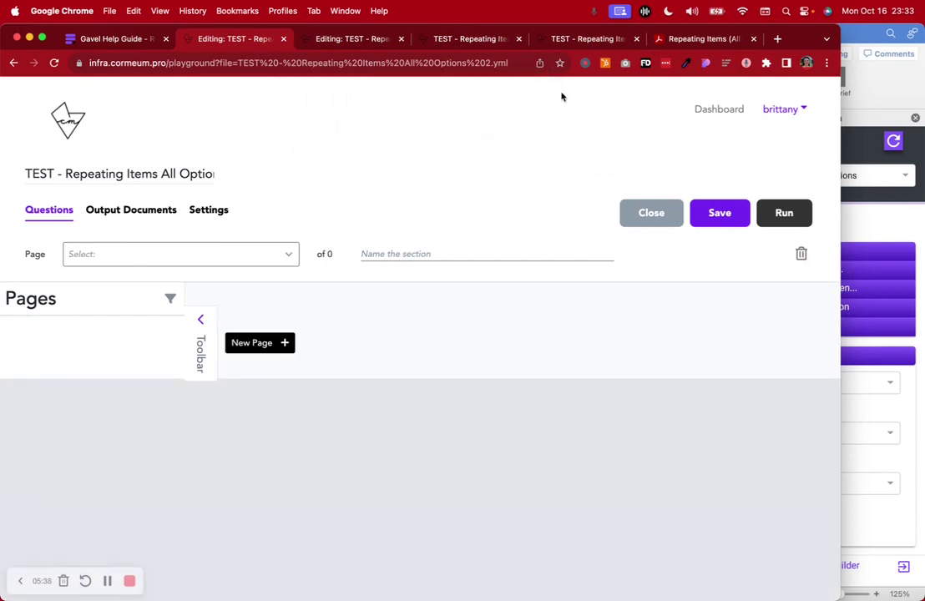
- Show Contact_Children's questions in the original workflow's tab, then switch back to the Word template
left_click(357, 39)
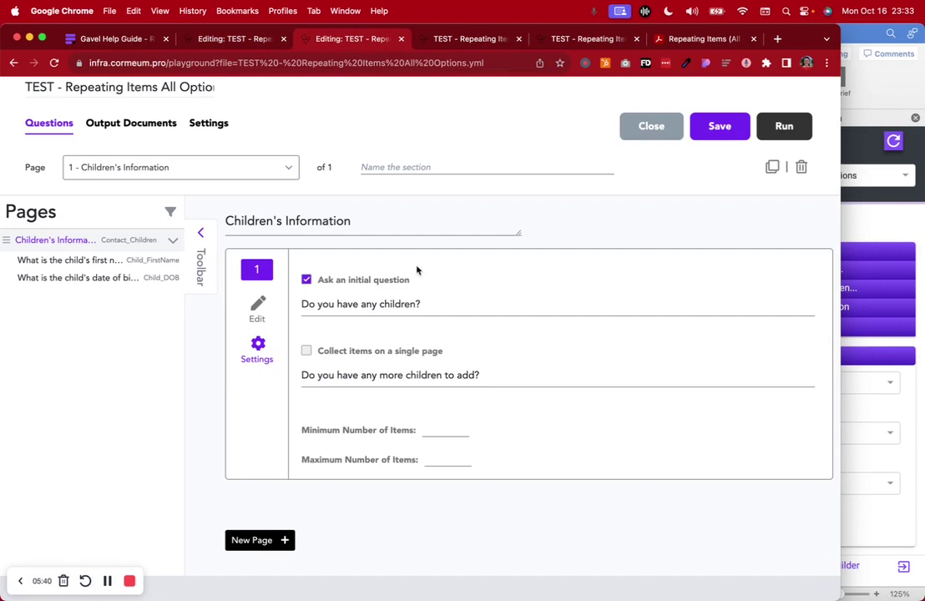
left_click(257, 307)
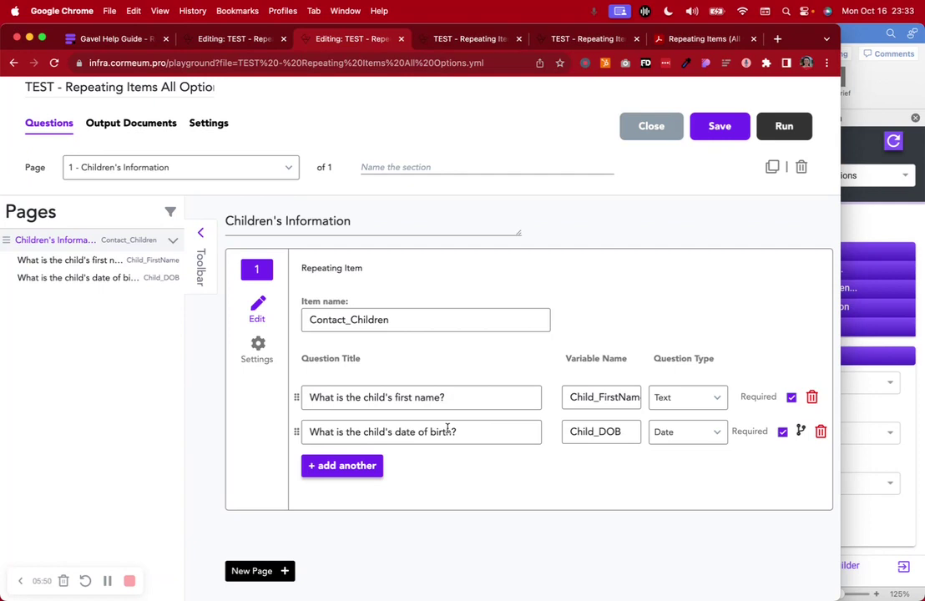
scroll(444, 428, "up", 3)
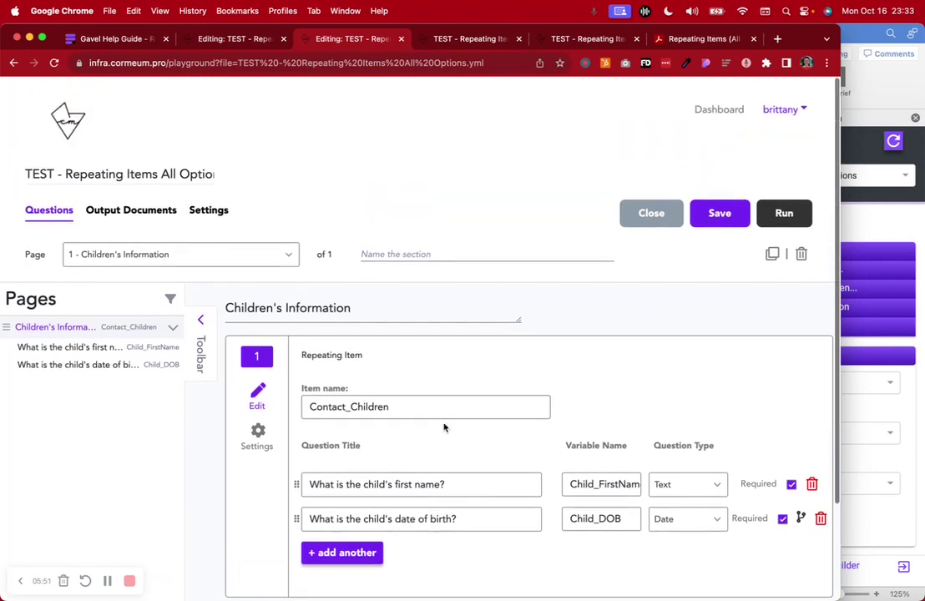
left_click(850, 35)
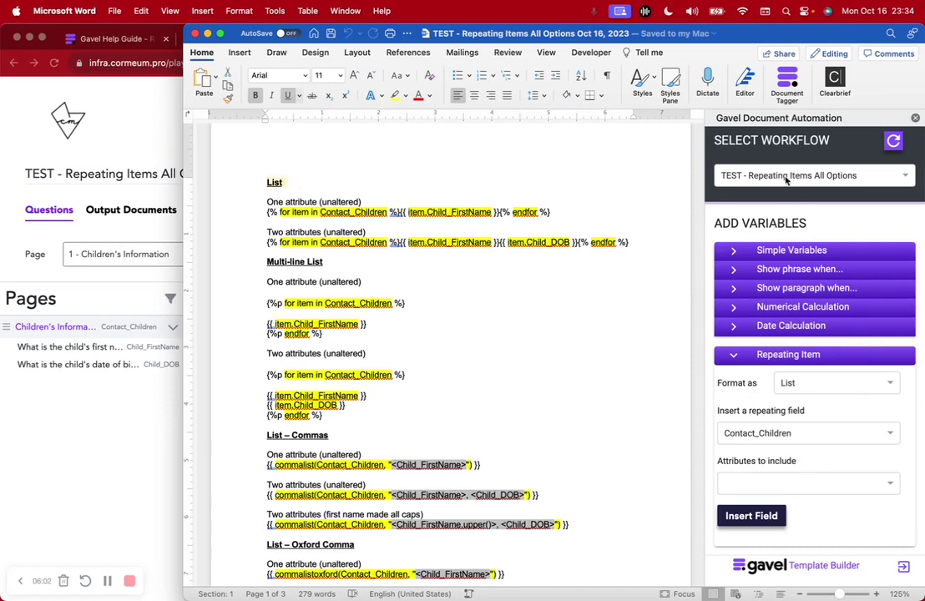
- Search the Office add-ins store for 'gavel', add it, and dismiss the license prompt
left_click(786, 177)
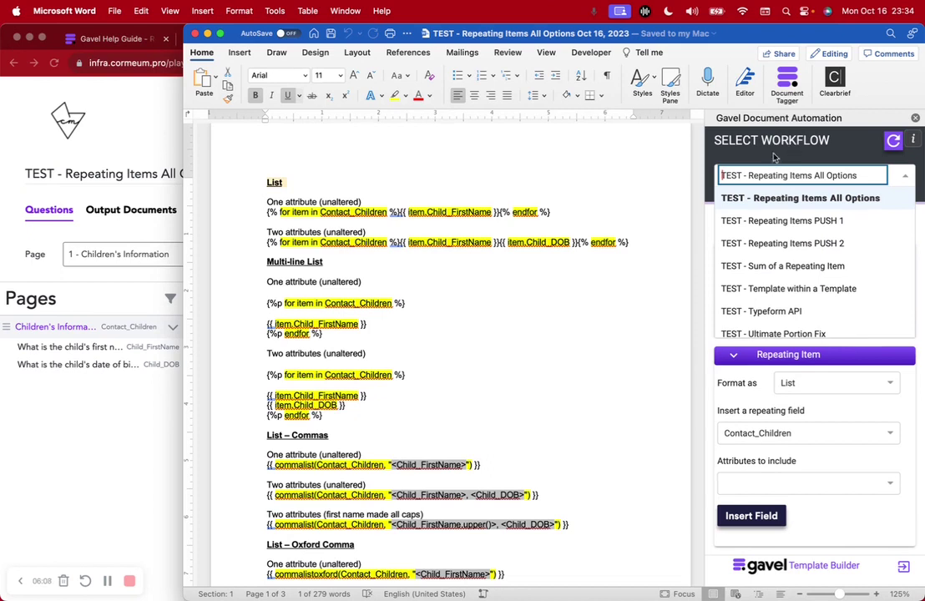
left_click(241, 53)
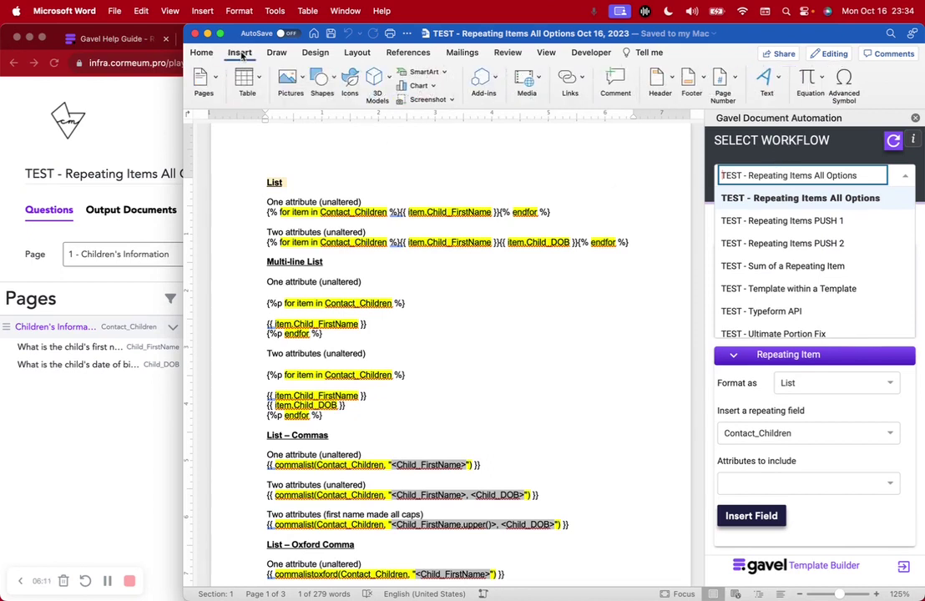
left_click(482, 80)
left_click(467, 114)
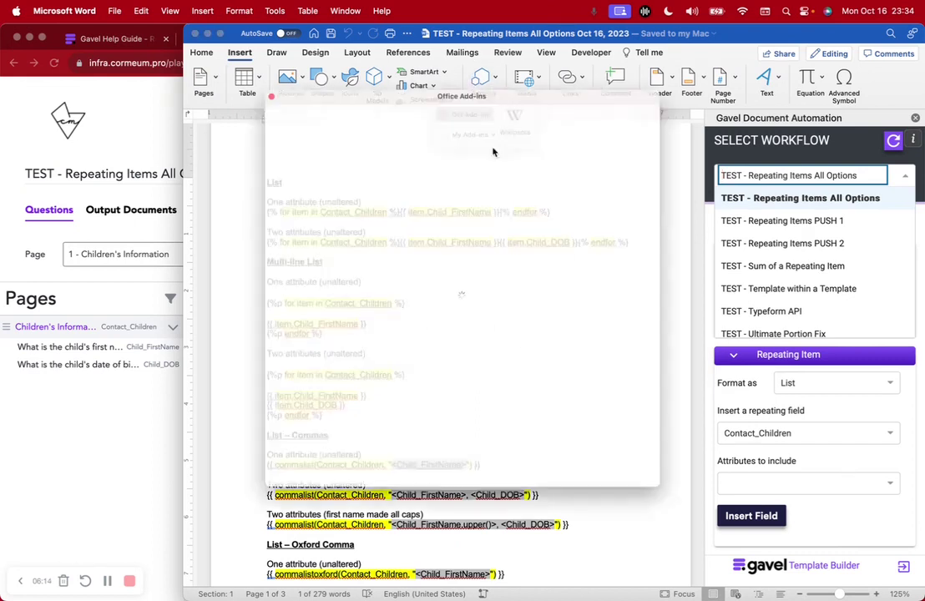
left_click(293, 148)
type("gavel")
key("Return")
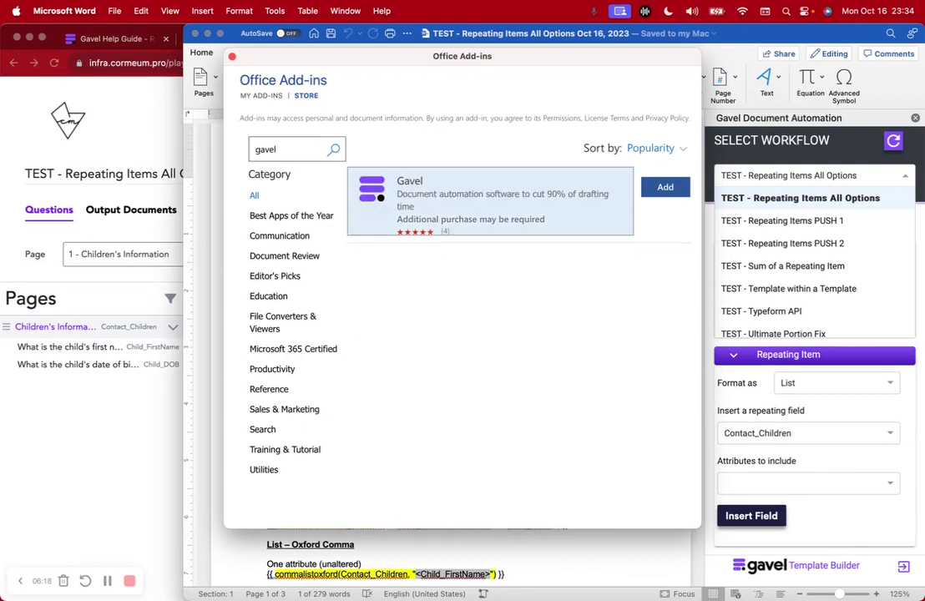
left_click(664, 186)
left_click(613, 139)
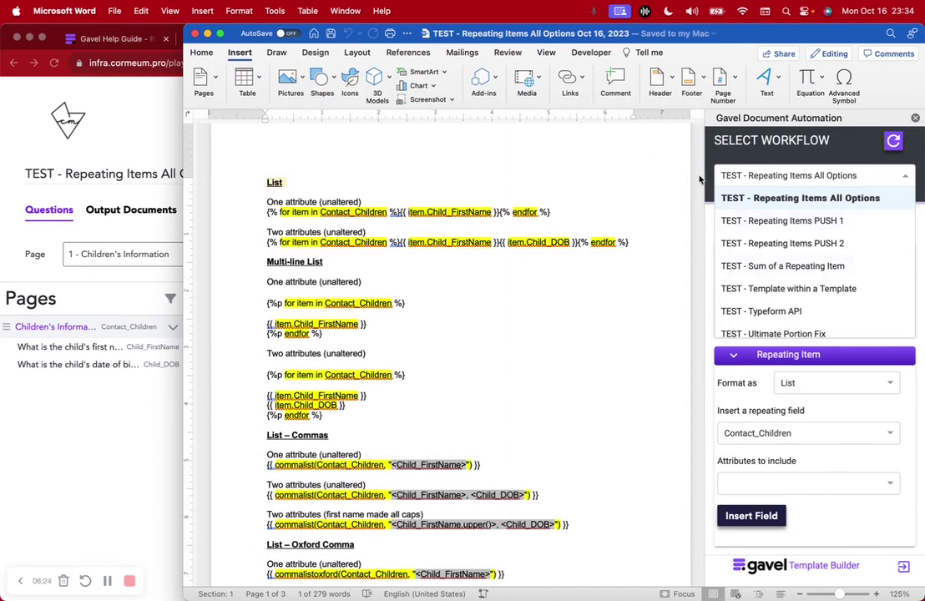
- Return Word to the Home tab, bring the Gavel editor forward, and open the Dashboard link's menu
left_click(201, 52)
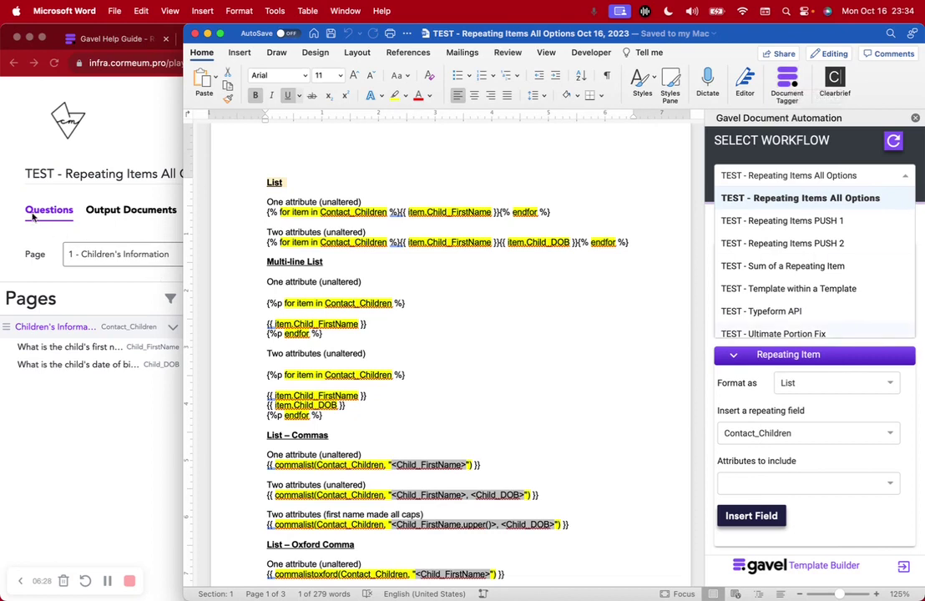
left_click(25, 182)
right_click(723, 108)
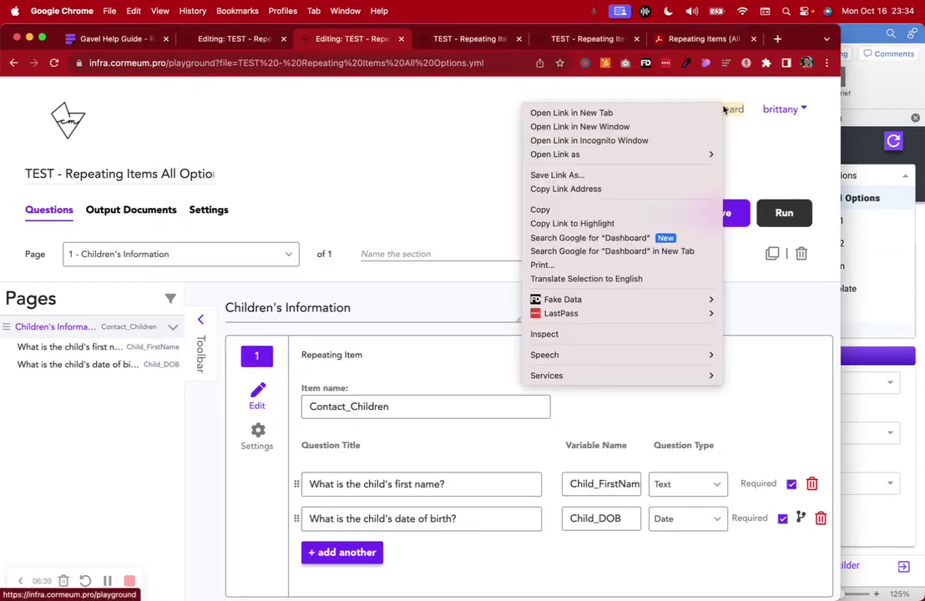
- Open the Dashboard in a new tab and view the account's API Keys page
left_click(526, 112)
left_click(488, 43)
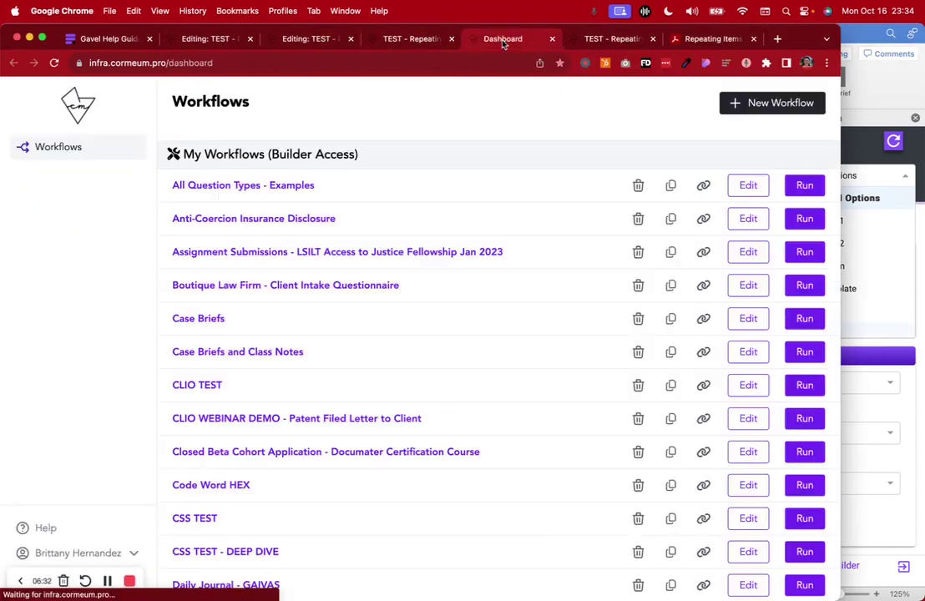
left_click(53, 329)
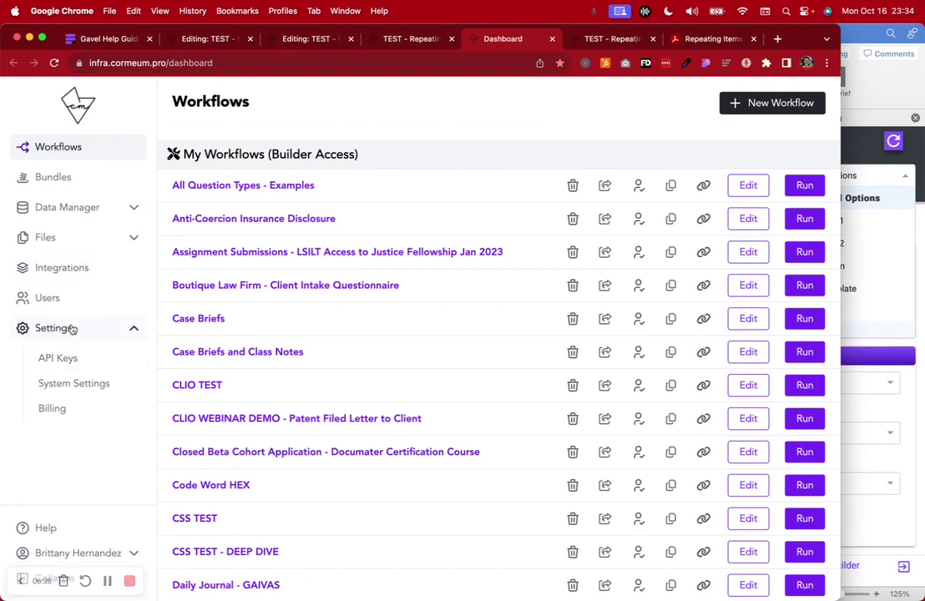
left_click(104, 355)
left_click(430, 172)
left_click_drag(172, 204, 262, 269)
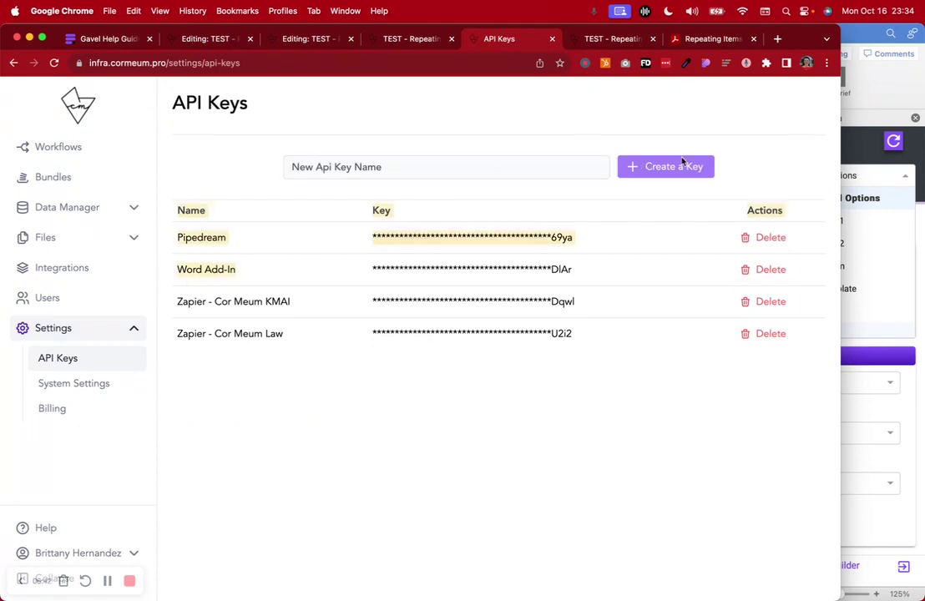
- Check the site's domain, then close the Dashboard tab to return to the Children's Information form
left_click(849, 36)
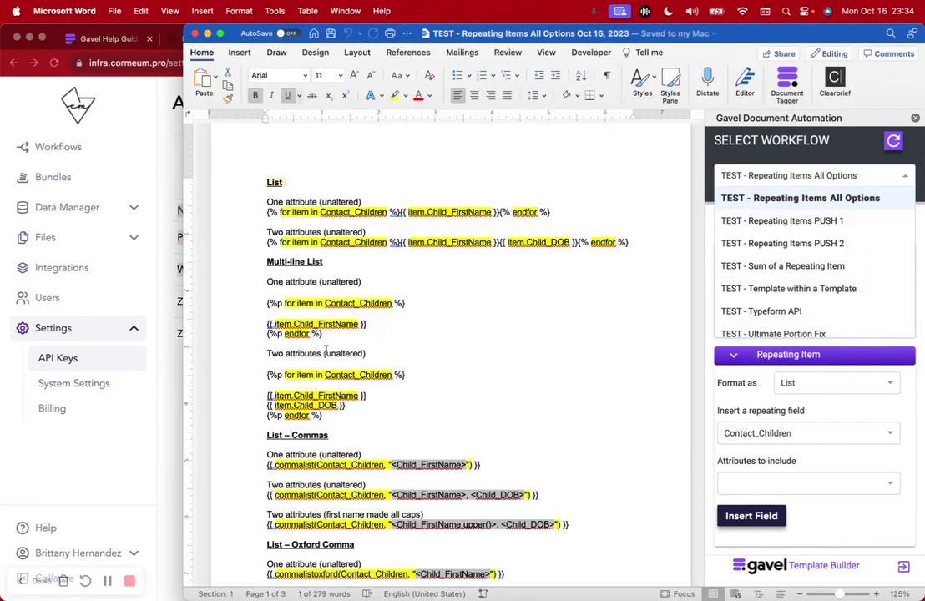
left_click(92, 63)
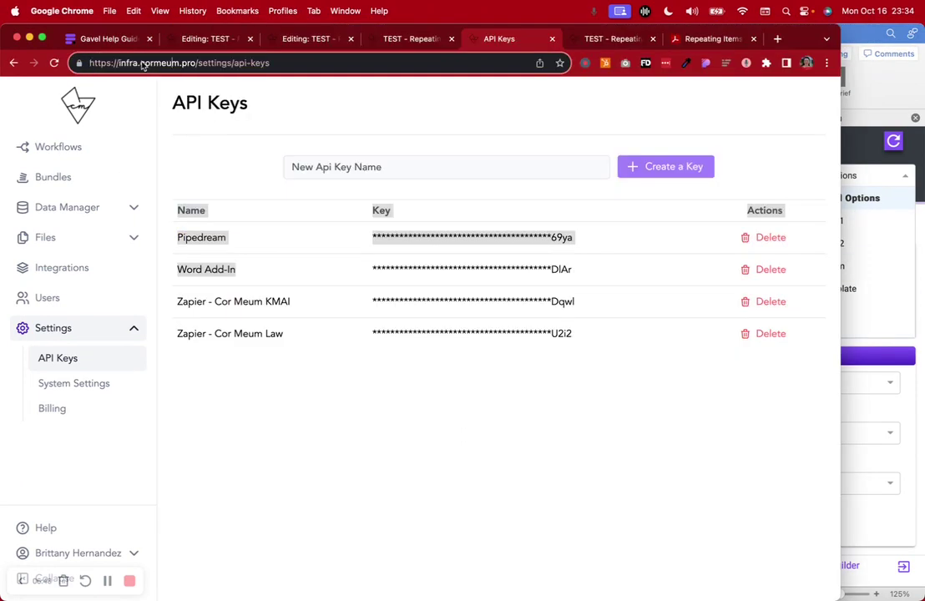
left_click_drag(195, 62, 119, 63)
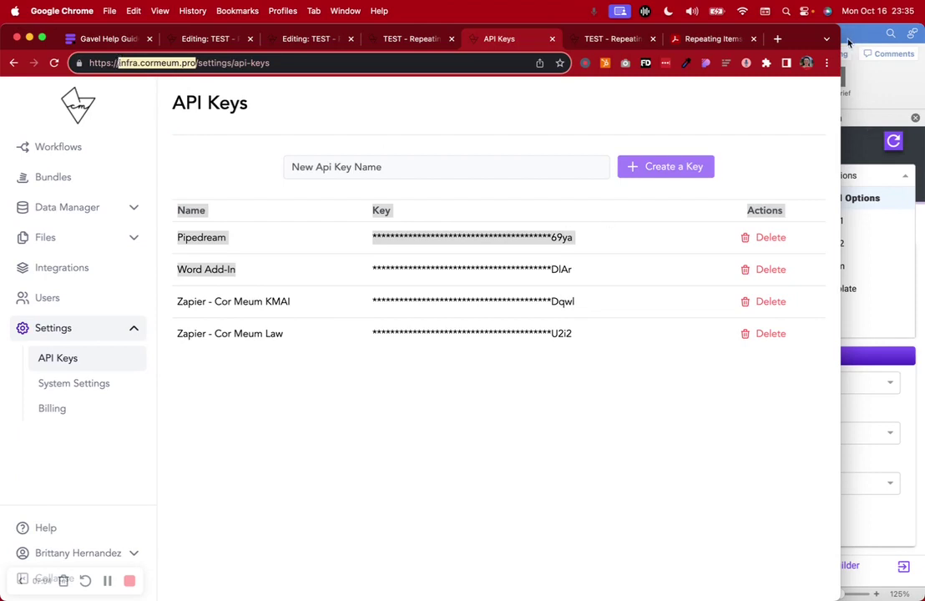
left_click(68, 152)
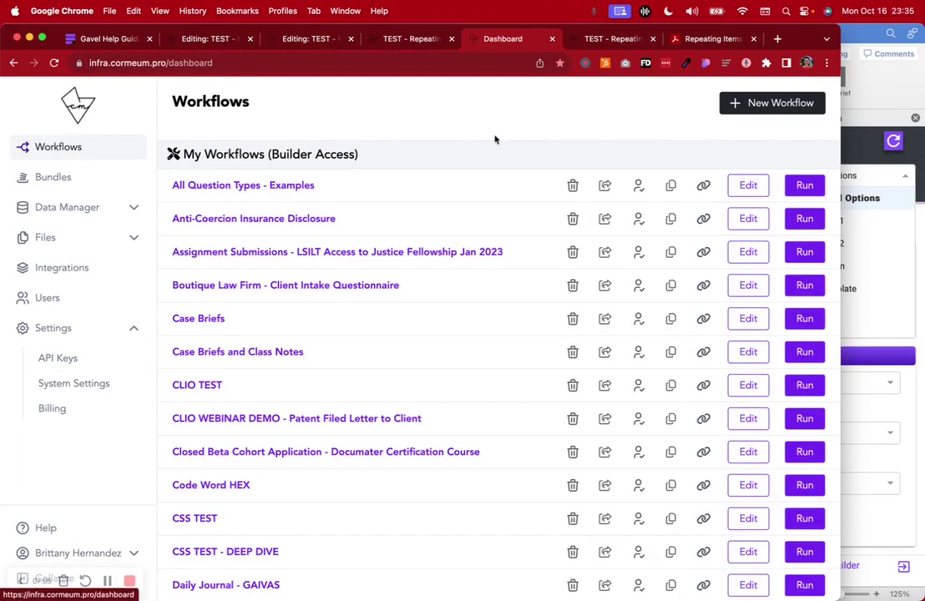
left_click(553, 39)
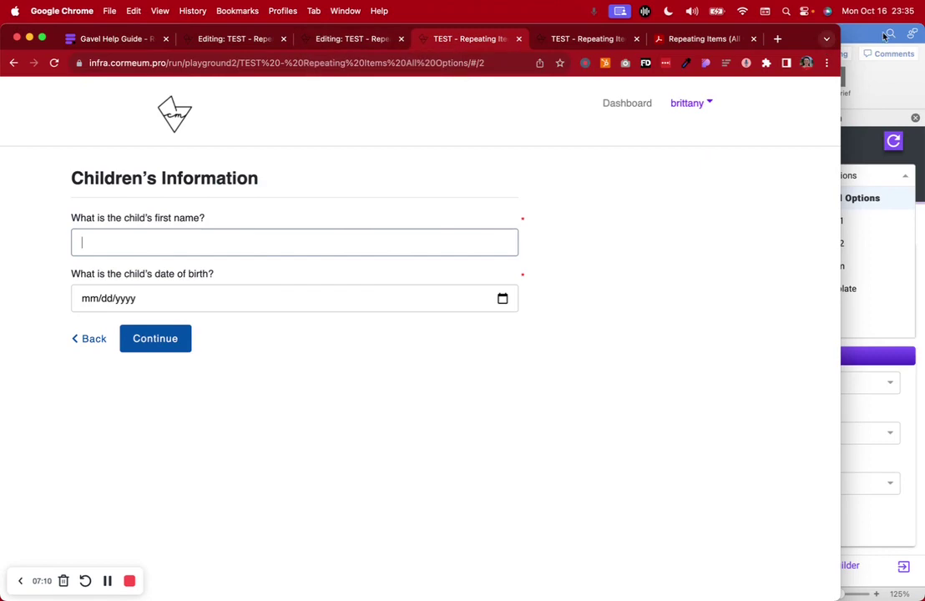
key("super+Tab")
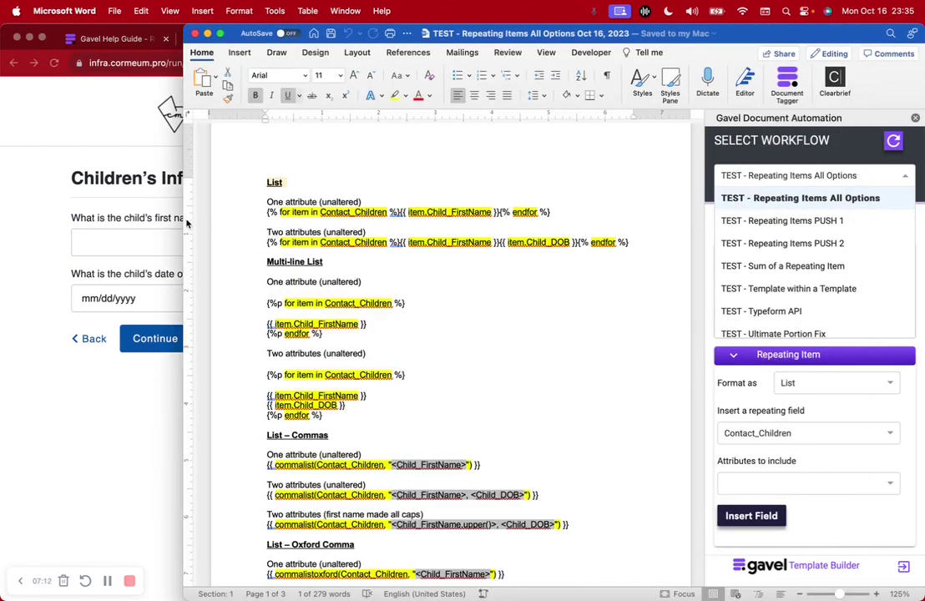
scroll(367, 237, "down", 15)
scroll(367, 236, "down", 10)
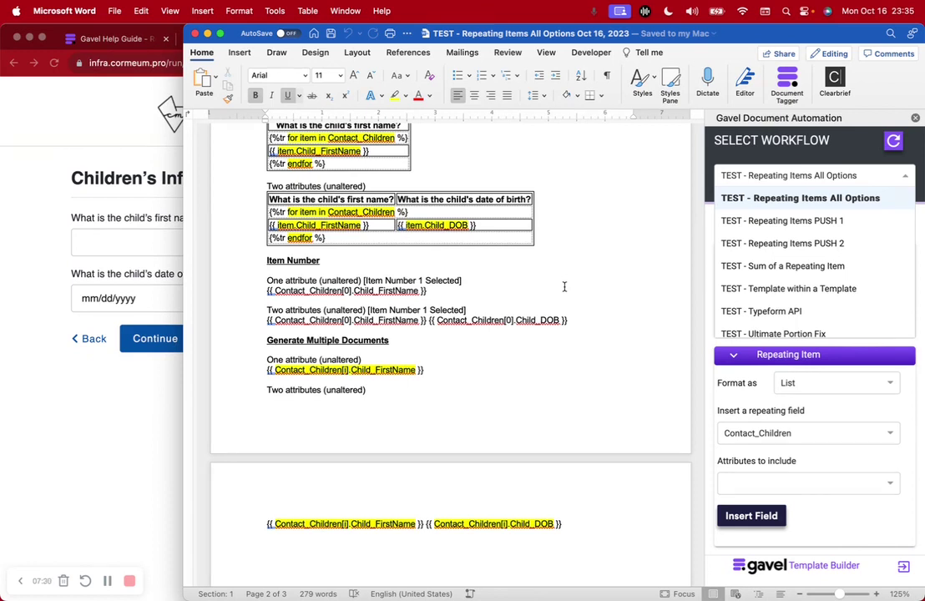
scroll(564, 286, "up", 15)
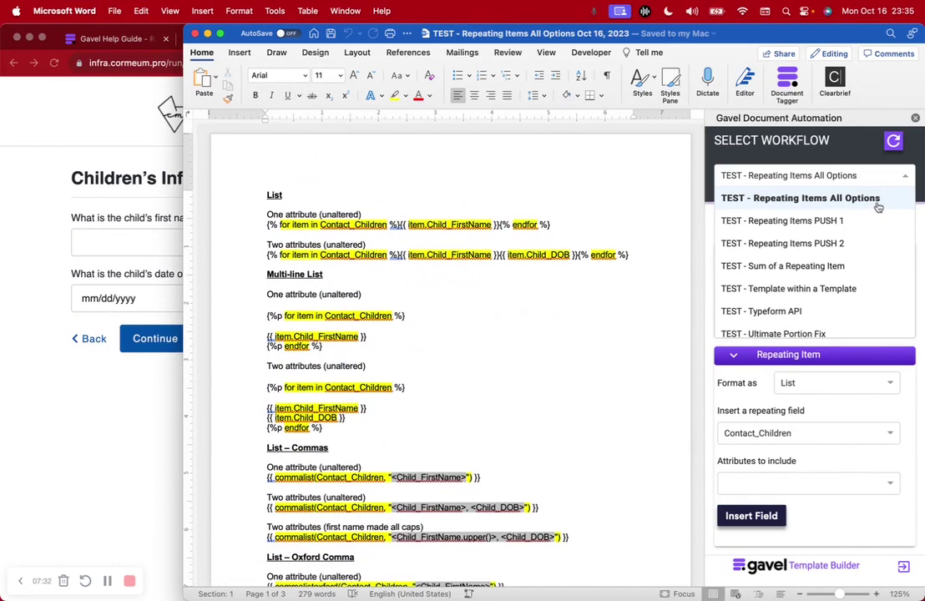
left_click(77, 154)
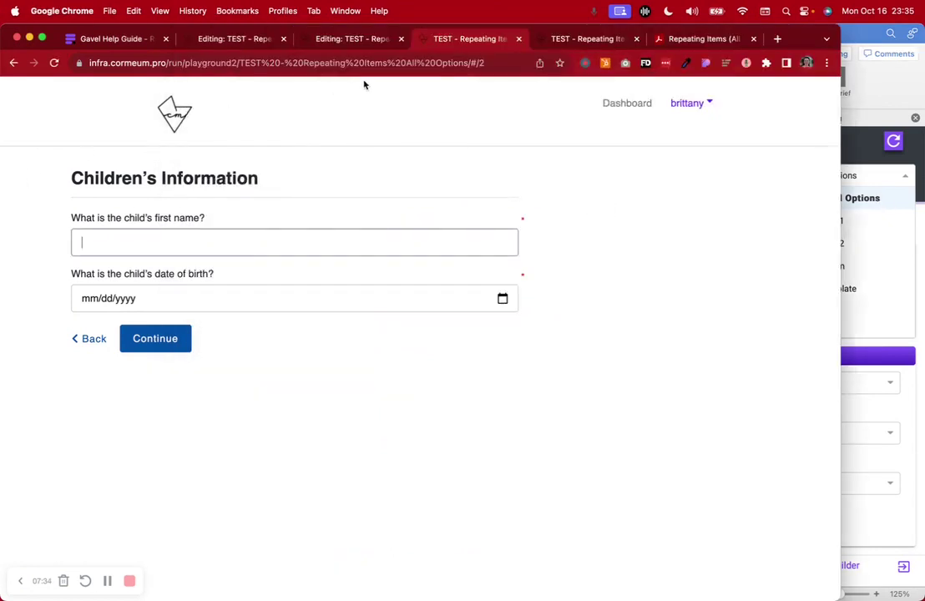
- In Word's Gavel panel, keep the TEST - Repeating Items All Options workflow and expand Repeating Item
left_click(864, 157)
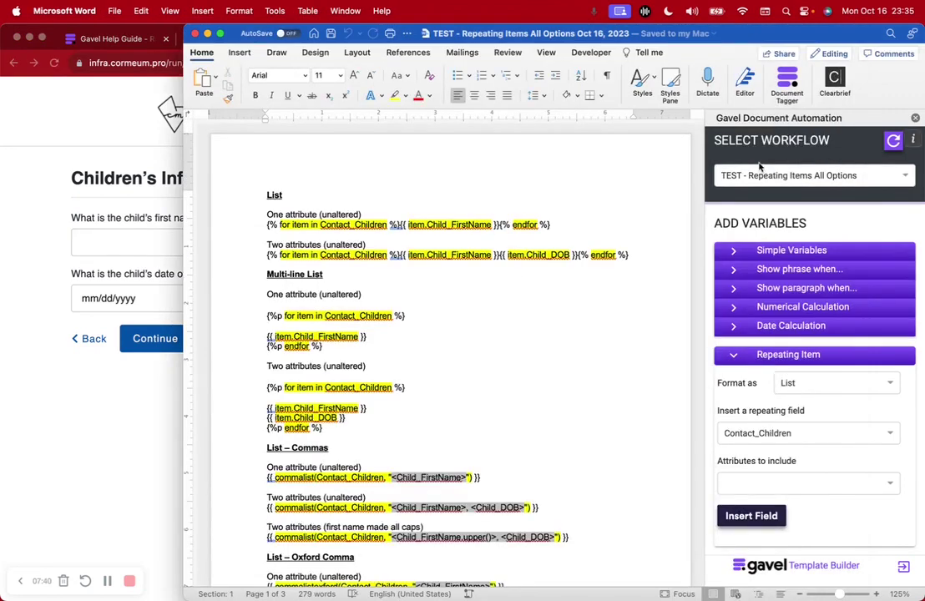
left_click(789, 177)
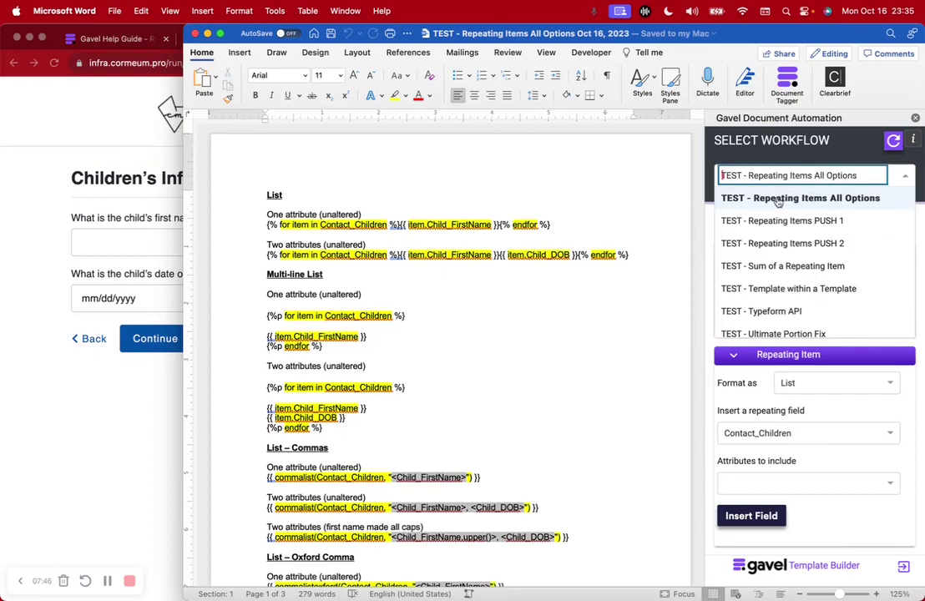
left_click(839, 200)
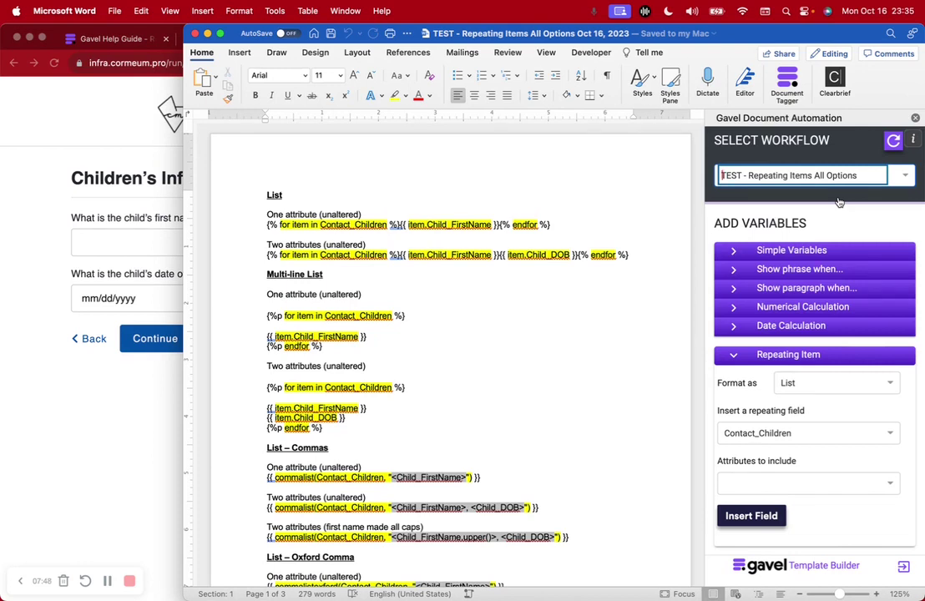
scroll(814, 217, "down", 3)
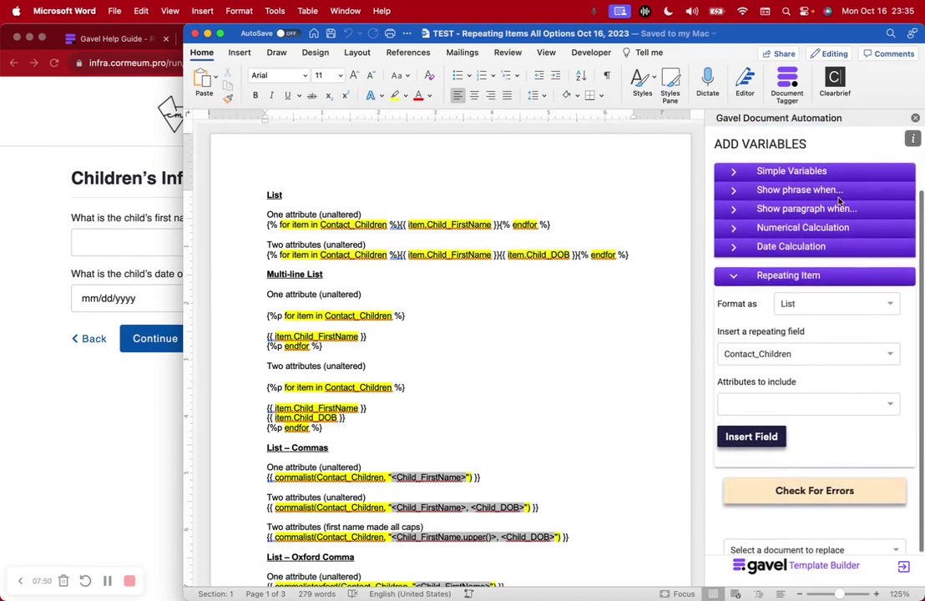
left_click(767, 264)
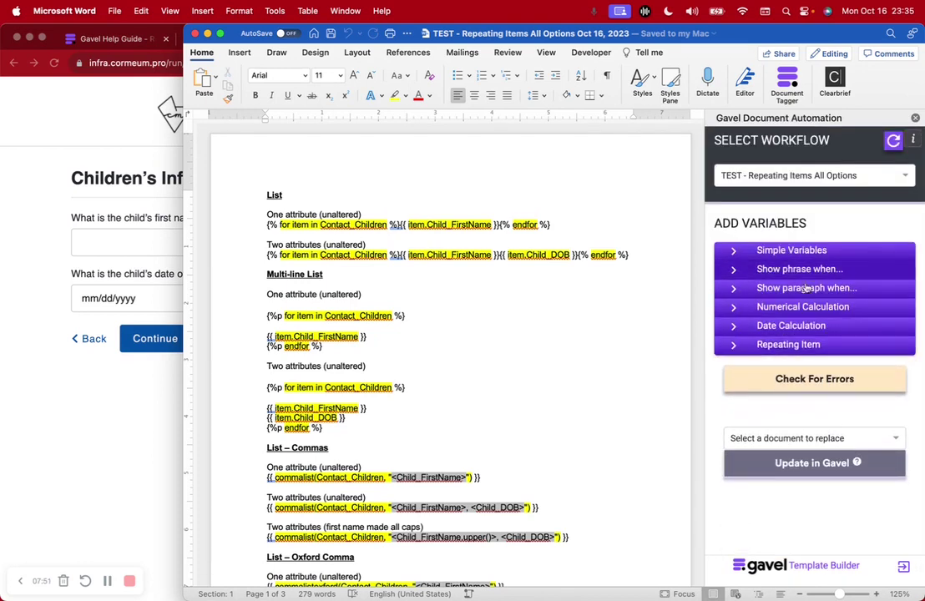
left_click(776, 346)
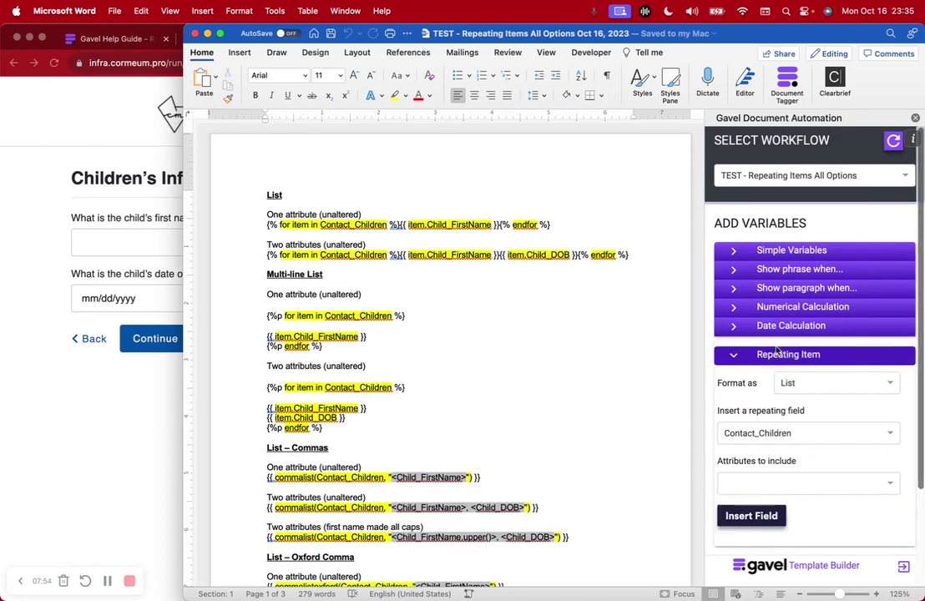
scroll(776, 351, "down", 3)
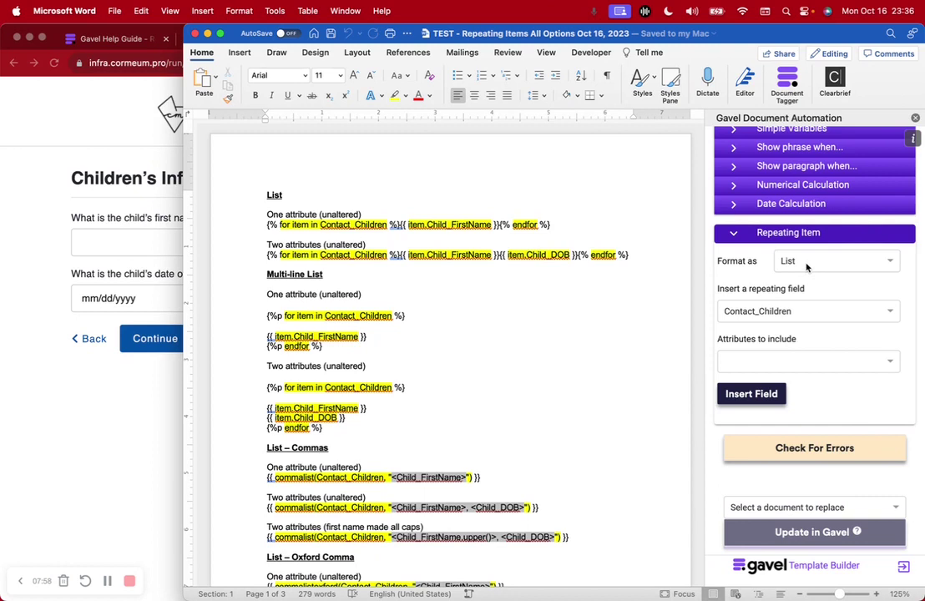
- Review the available repeating-item formats in the Gavel panel
triple_click(729, 261)
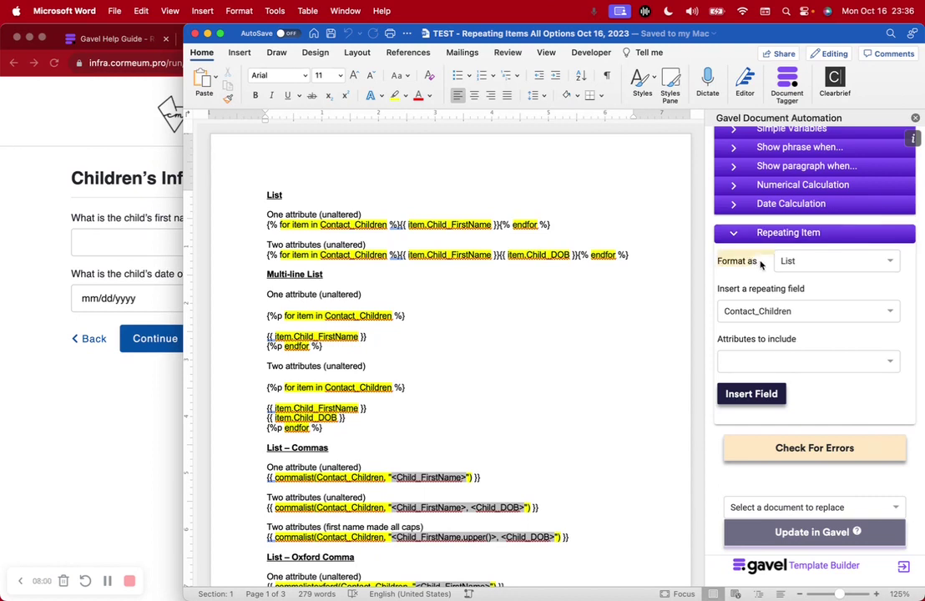
left_click(763, 267)
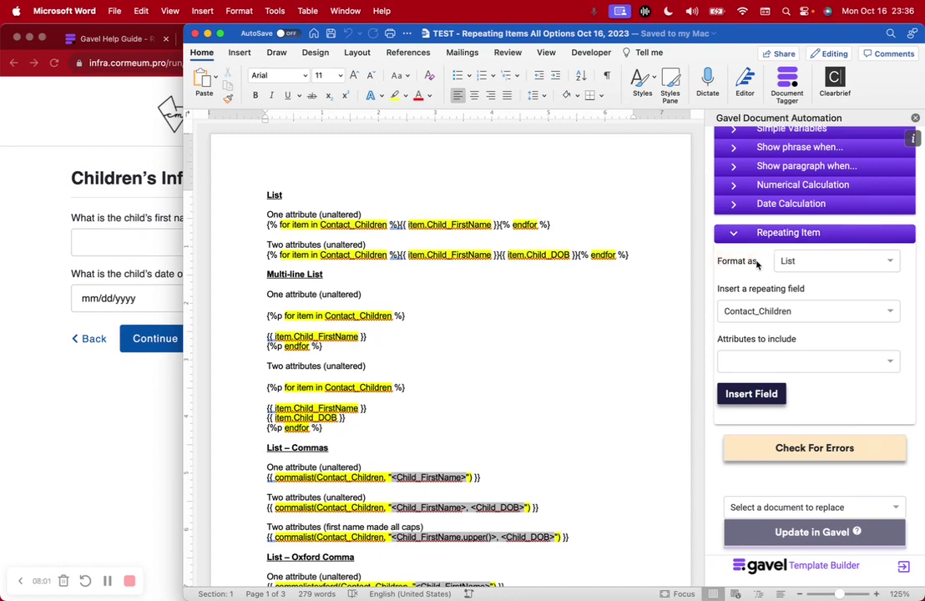
left_click(801, 264)
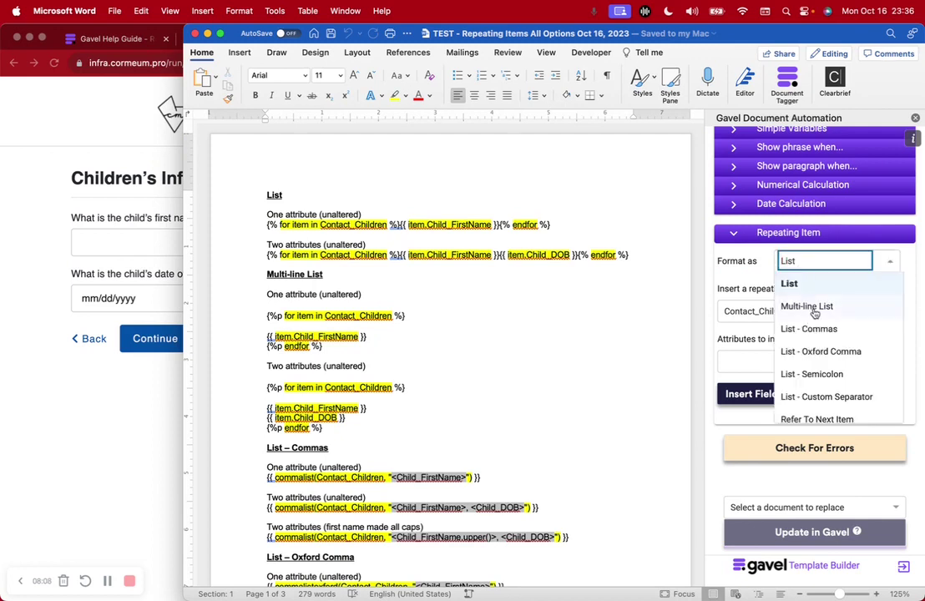
scroll(831, 359, "down", 2)
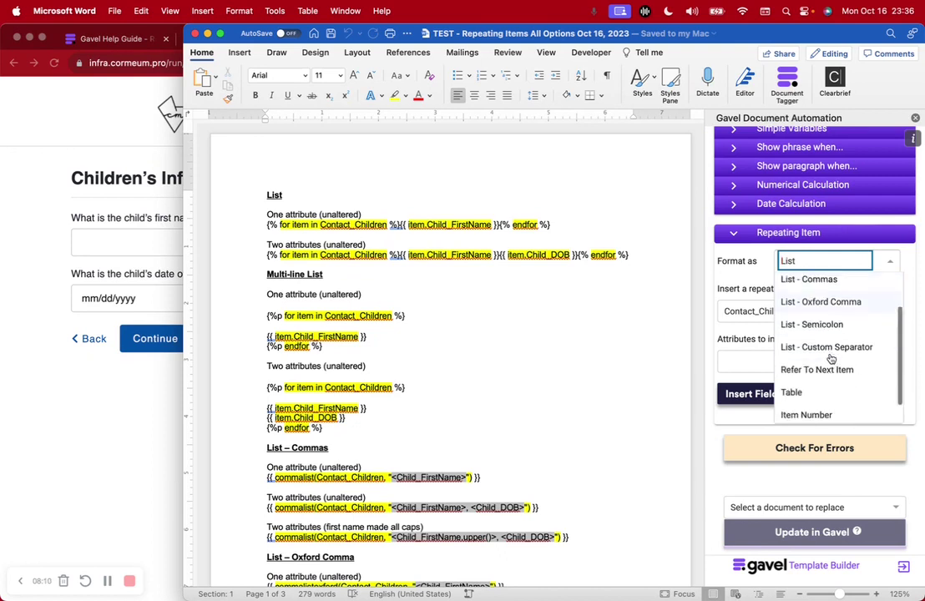
scroll(826, 346, "down", 1)
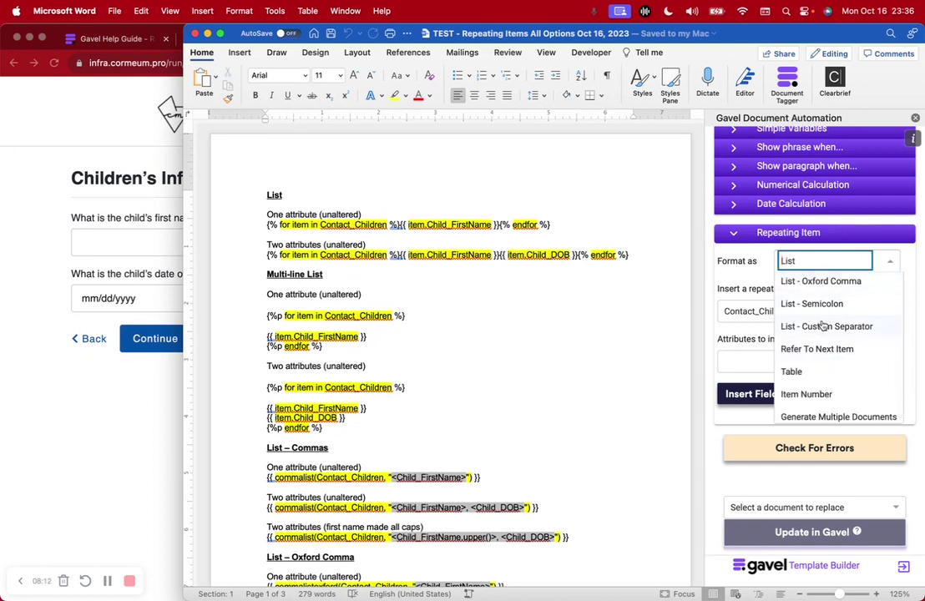
scroll(864, 353, "down", 1)
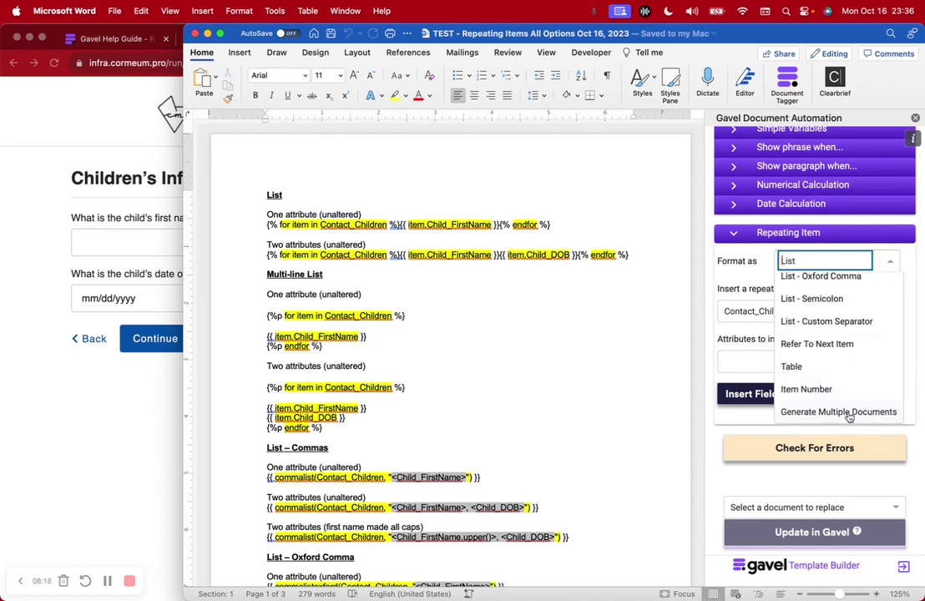
scroll(849, 414, "up", 5)
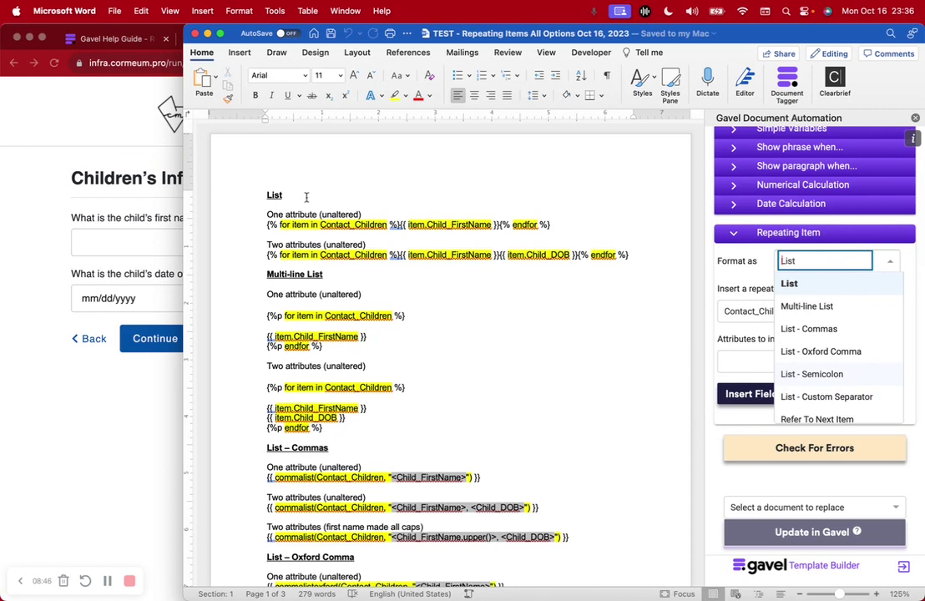
- Place the caret at the List example and include the child's first-name attribute in a List item
left_click(261, 196)
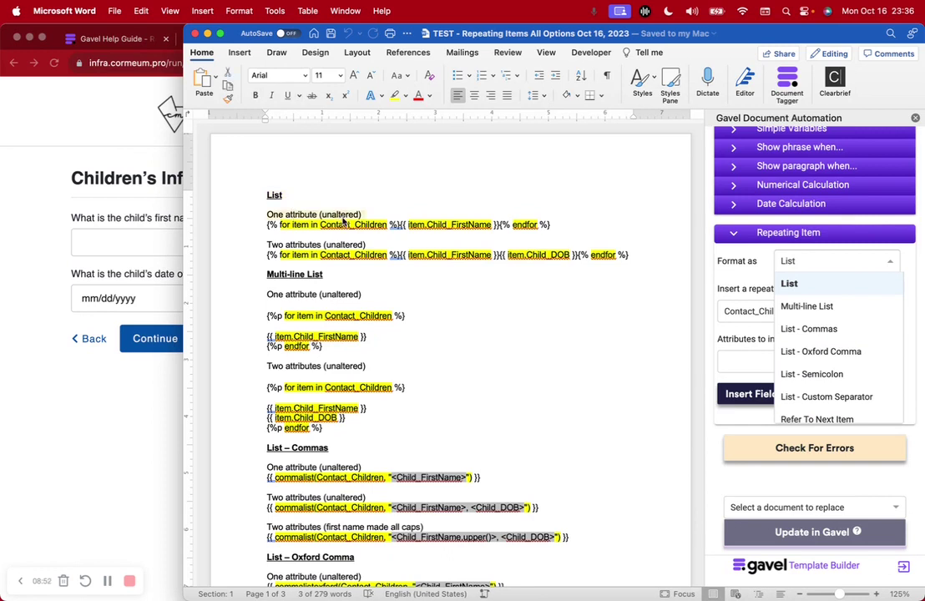
left_click(347, 226)
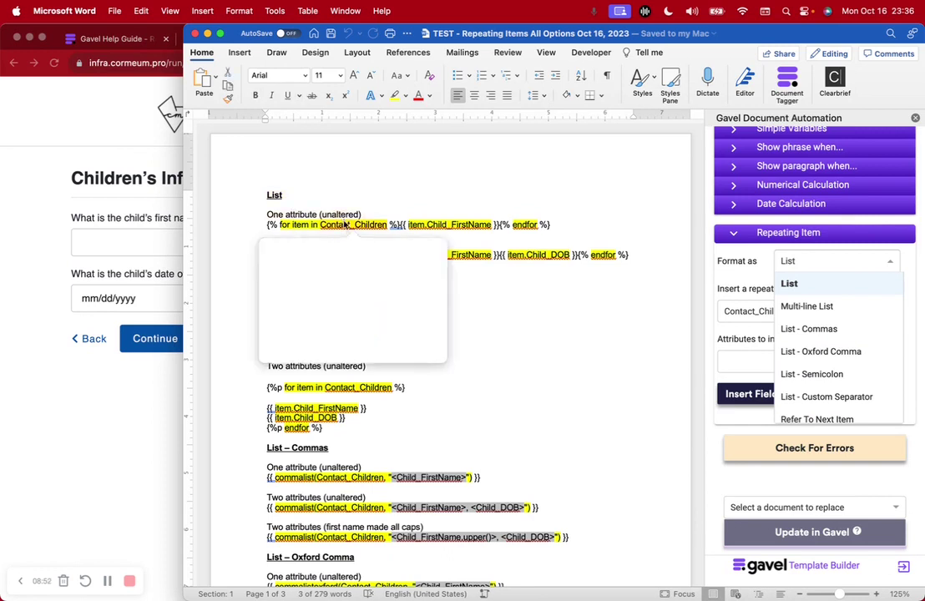
left_click(759, 311)
left_click(760, 363)
left_click(760, 384)
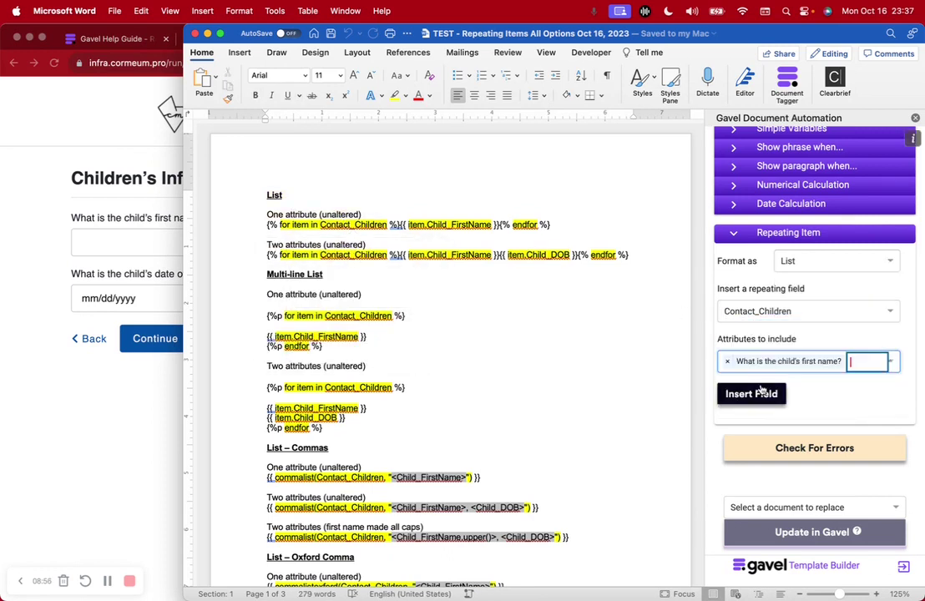
- Insert the first-name List tag on a new blank line, then undo it
left_click(745, 292)
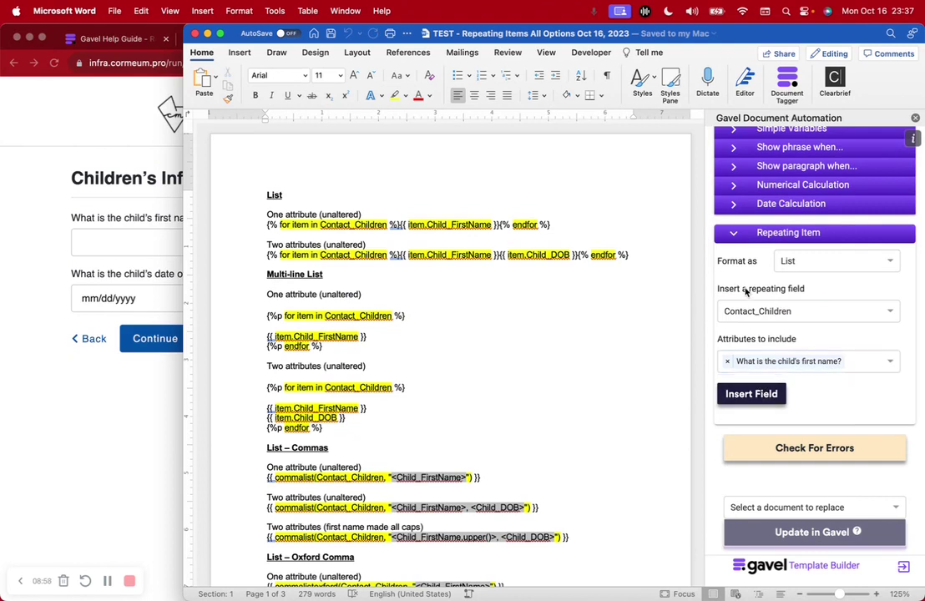
left_click(772, 311)
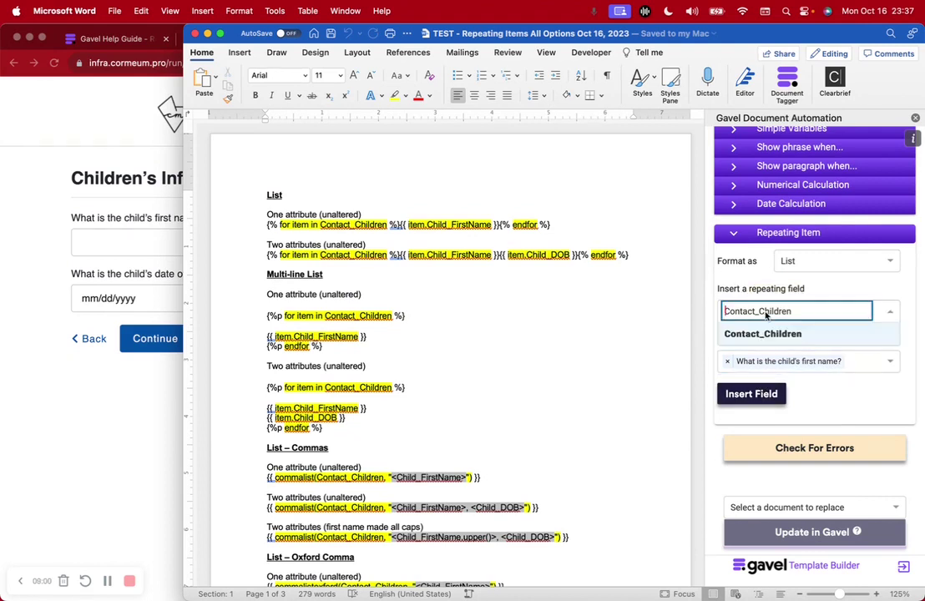
left_click(798, 293)
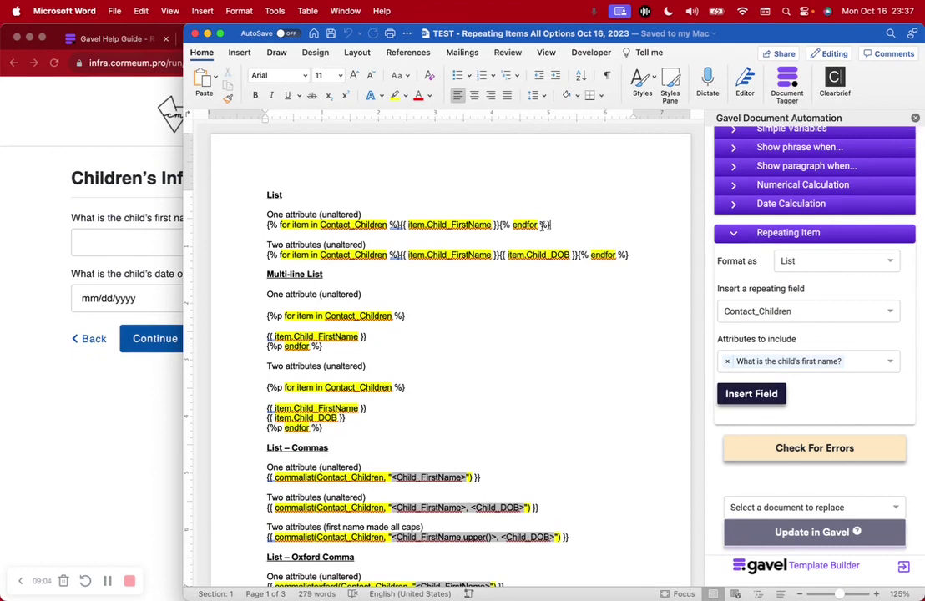
scroll(564, 224, "up", 5)
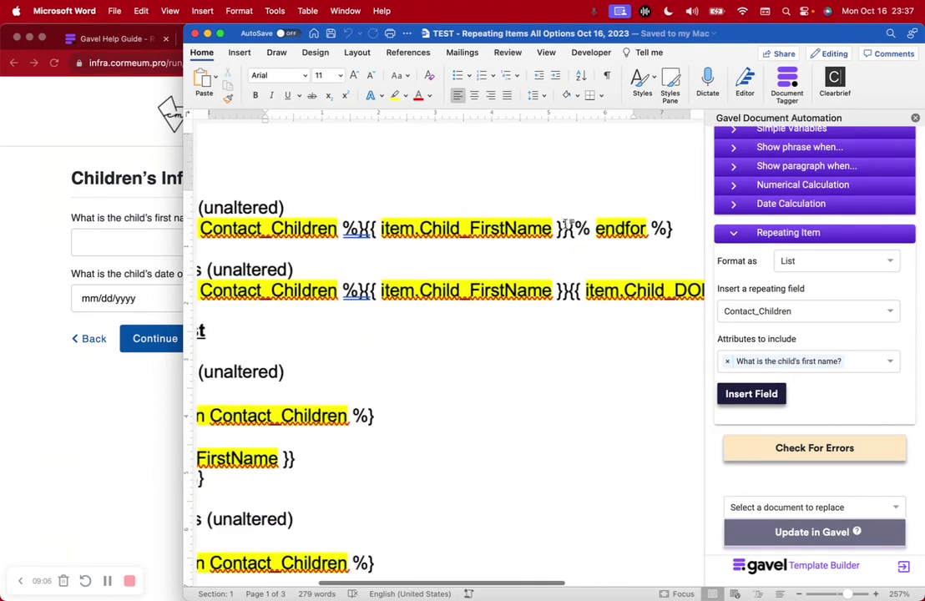
scroll(563, 223, "down", 3)
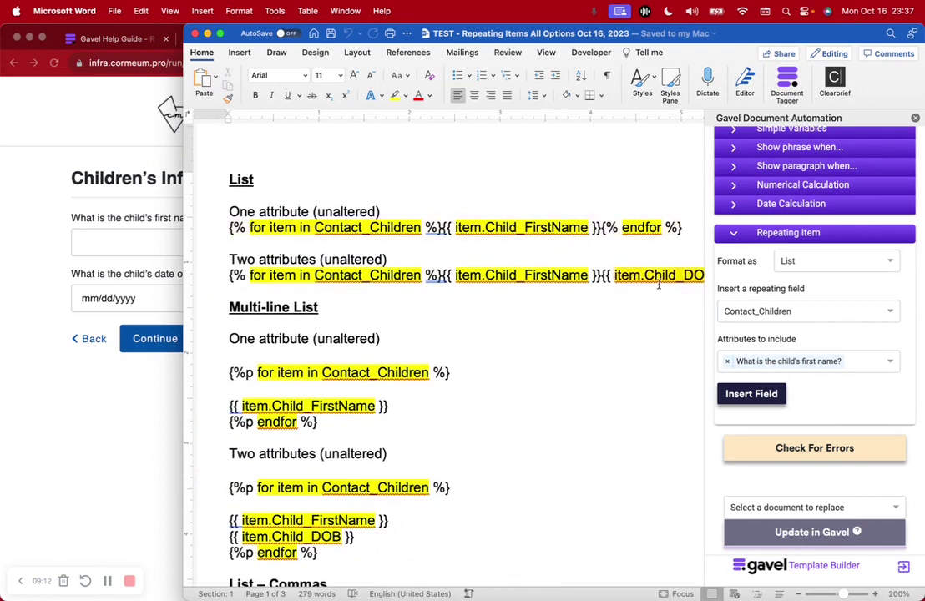
key("Return")
key("Return")
left_click(749, 393)
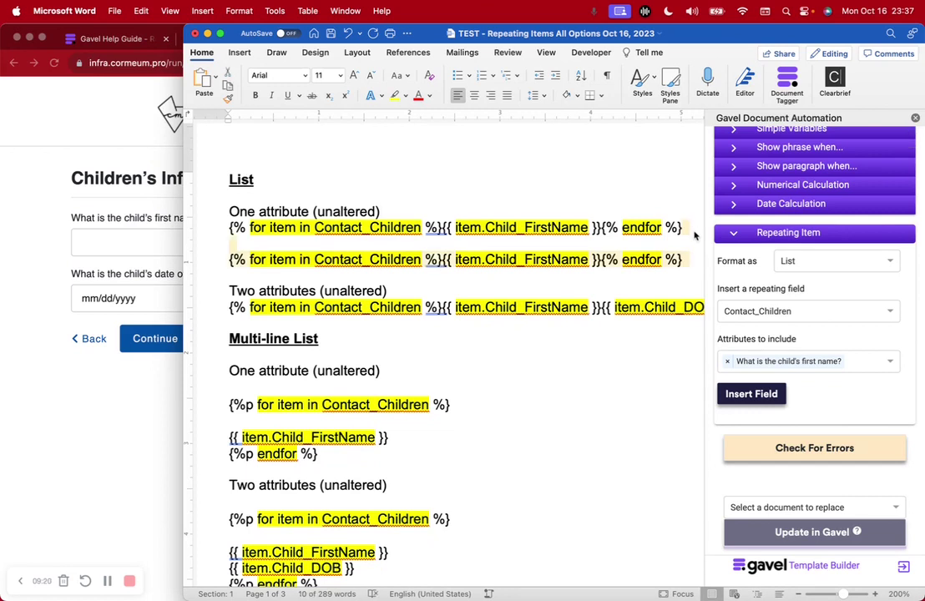
key("super+z")
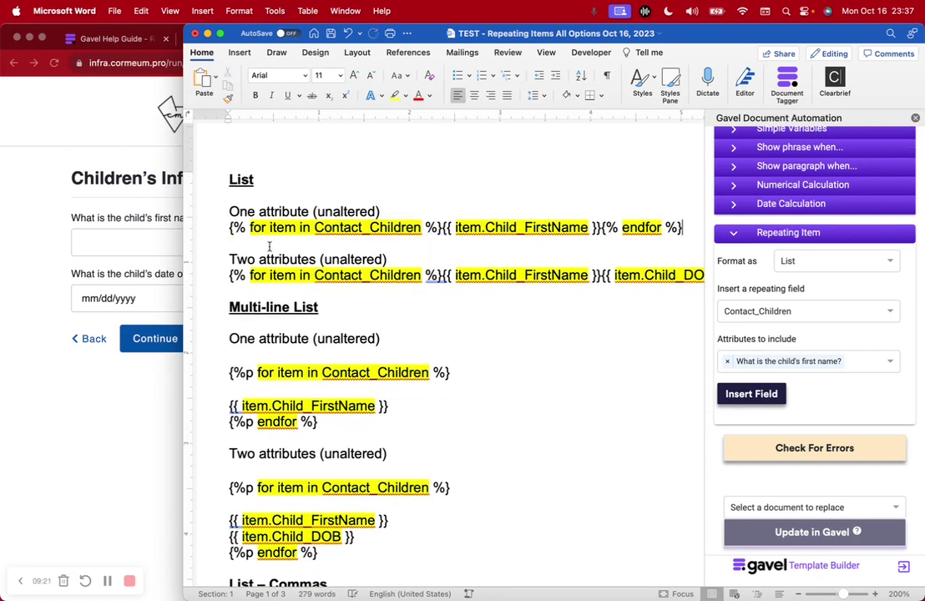
- Save the template and switch back to the Gavel interview in Chrome
left_click(330, 33)
left_click(331, 33)
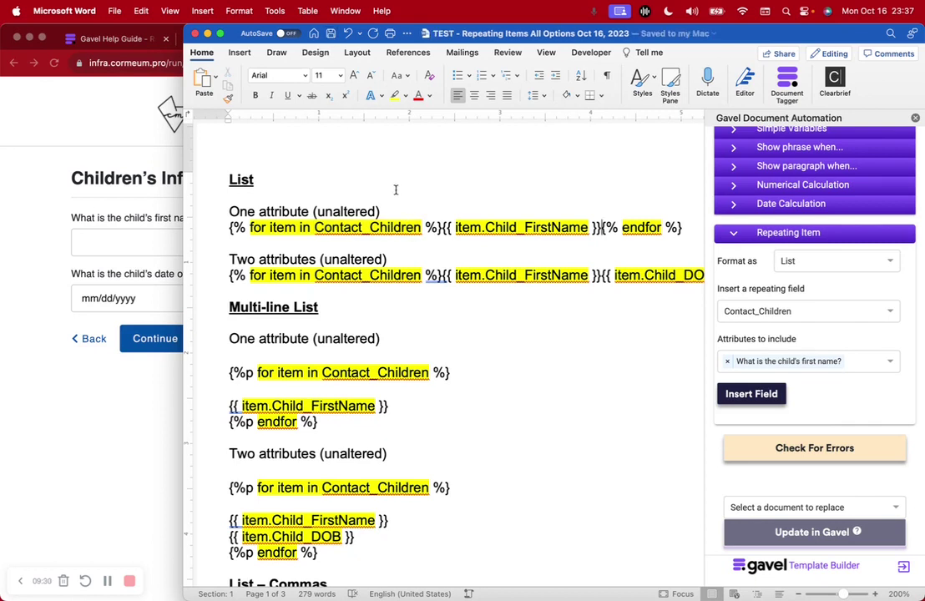
left_click(25, 230)
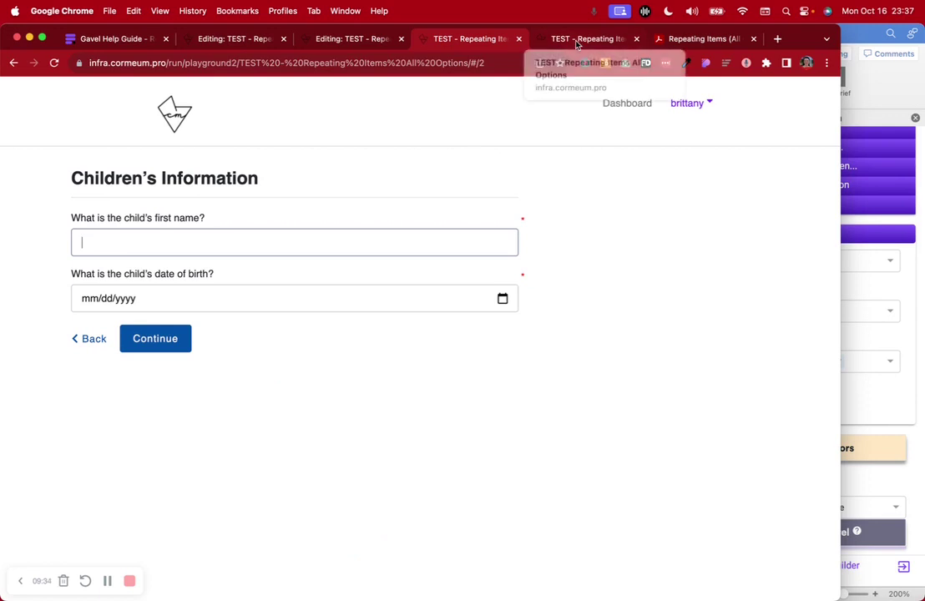
- Open the Child 1 PDF and close the duplicate TEST interview tab
left_click(694, 40)
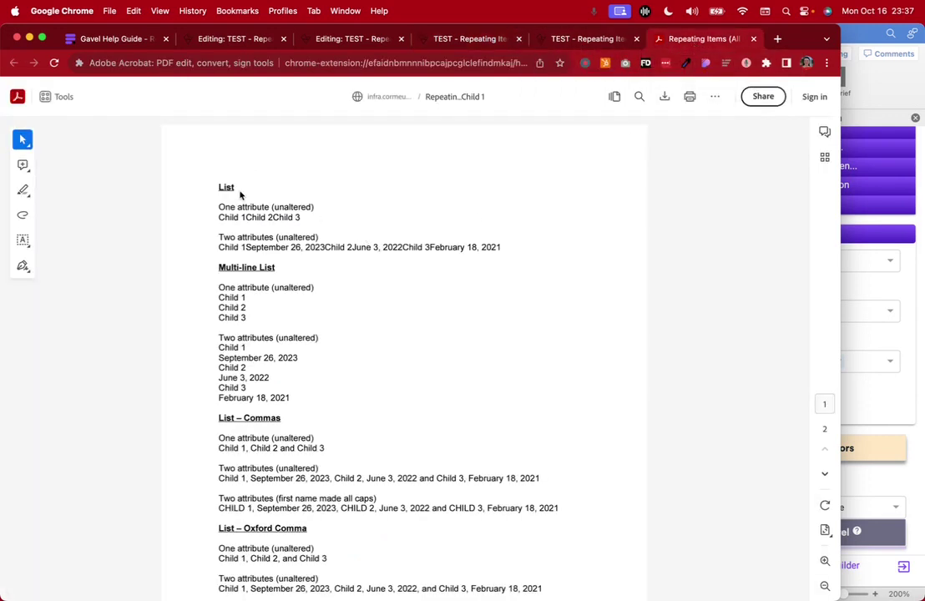
scroll(239, 194, "up", 5)
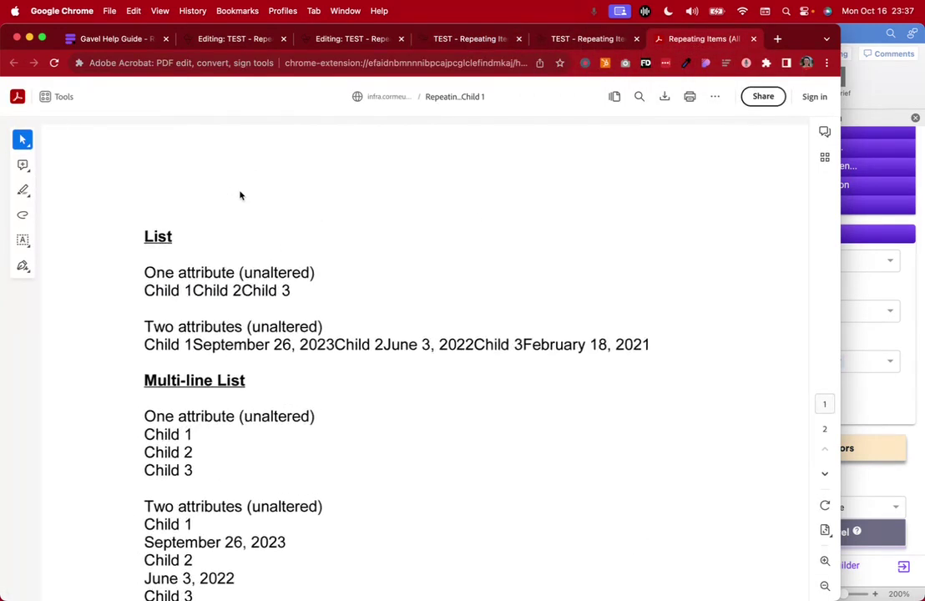
scroll(240, 194, "down", 5)
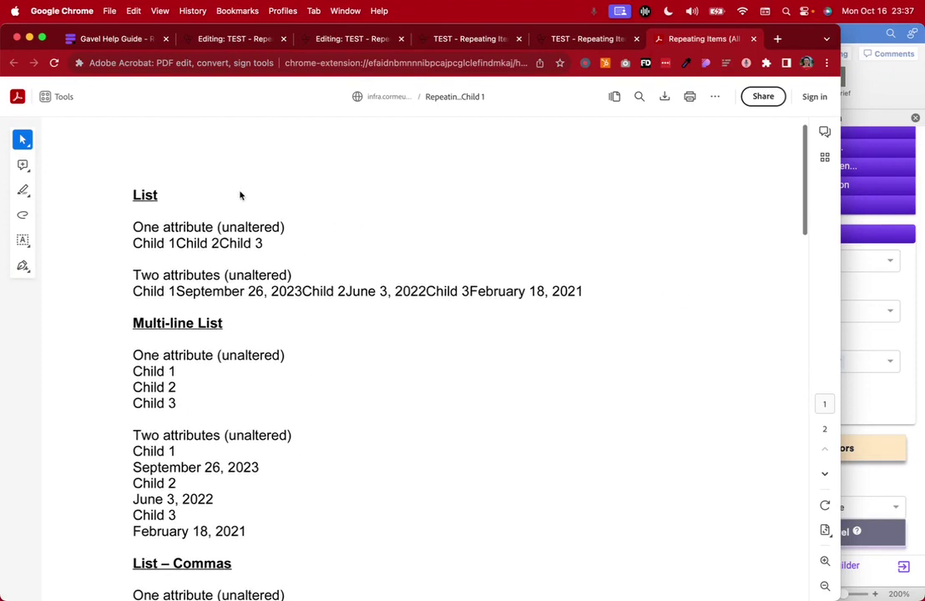
left_click(570, 40)
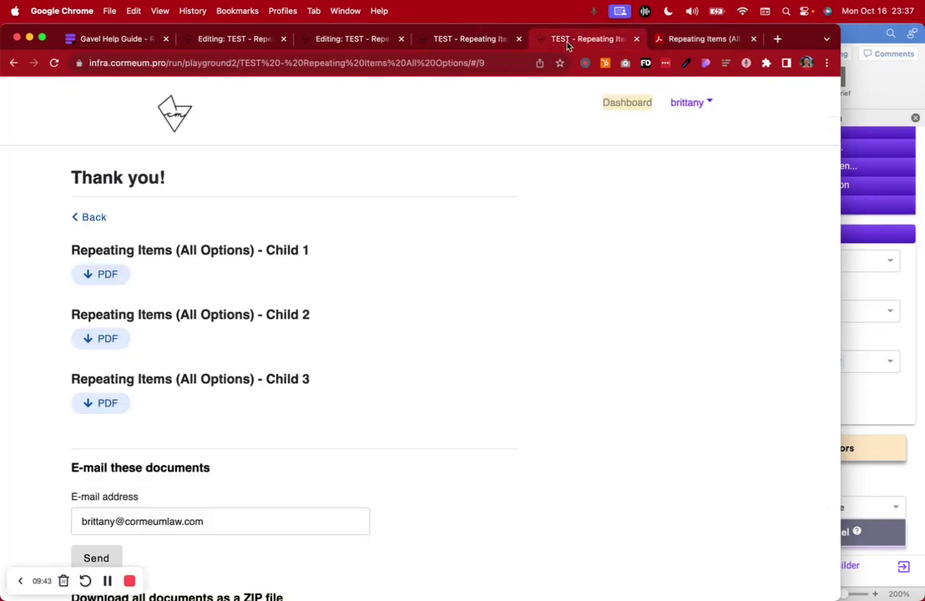
left_click(92, 217)
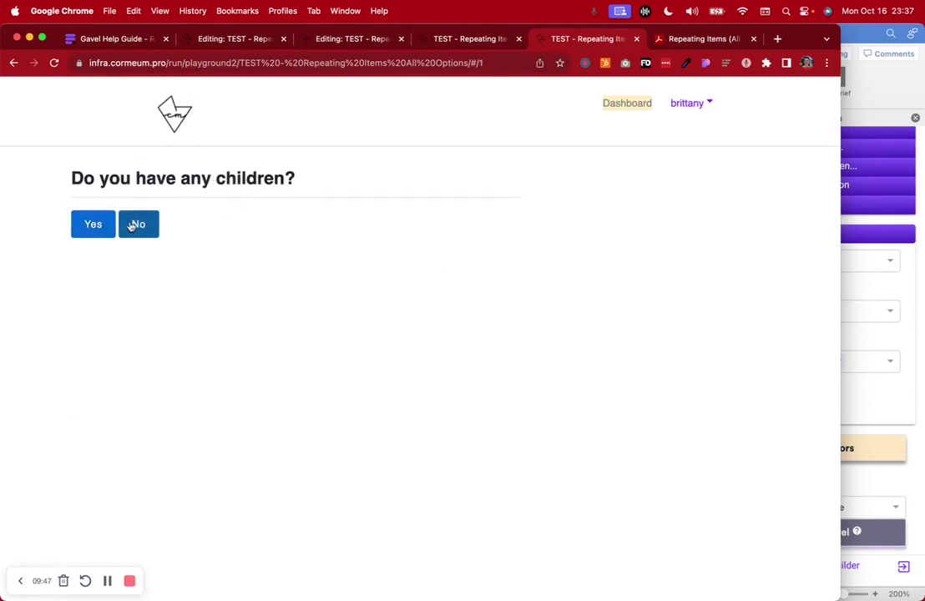
left_click(636, 39)
left_click(442, 43)
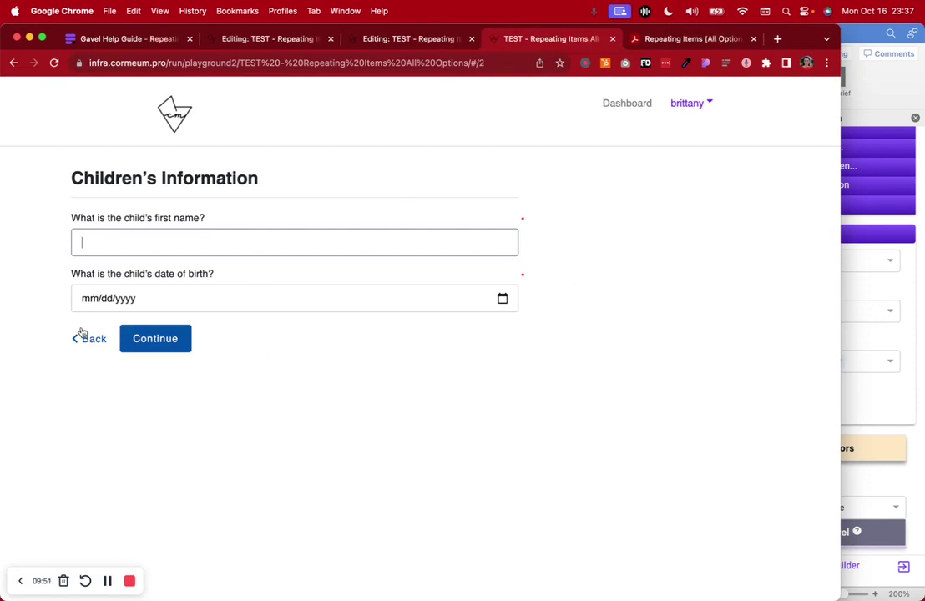
- Compare the PDF's one-attribute list output with the Word template's List example
left_click(664, 38)
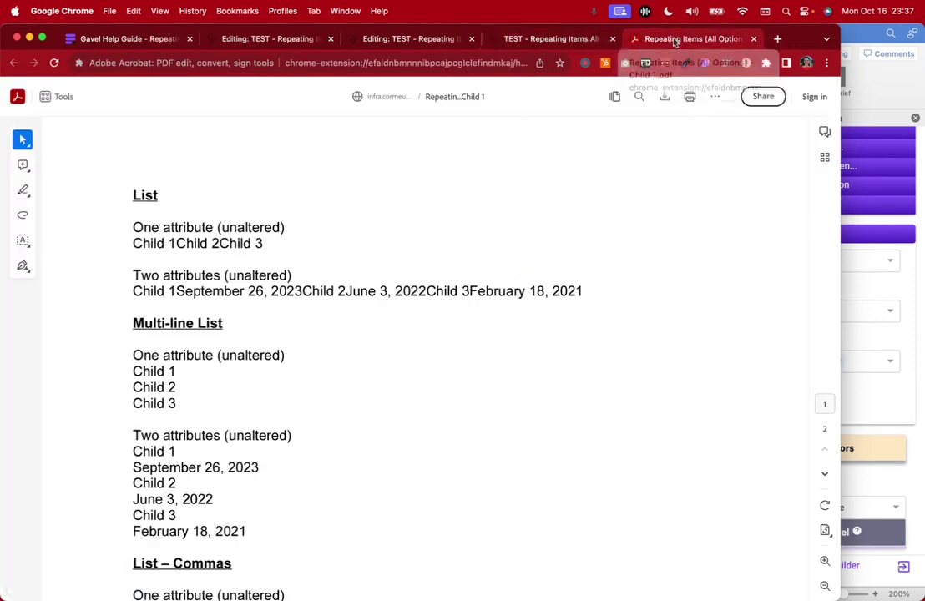
left_click_drag(133, 242, 219, 243)
left_click(240, 243)
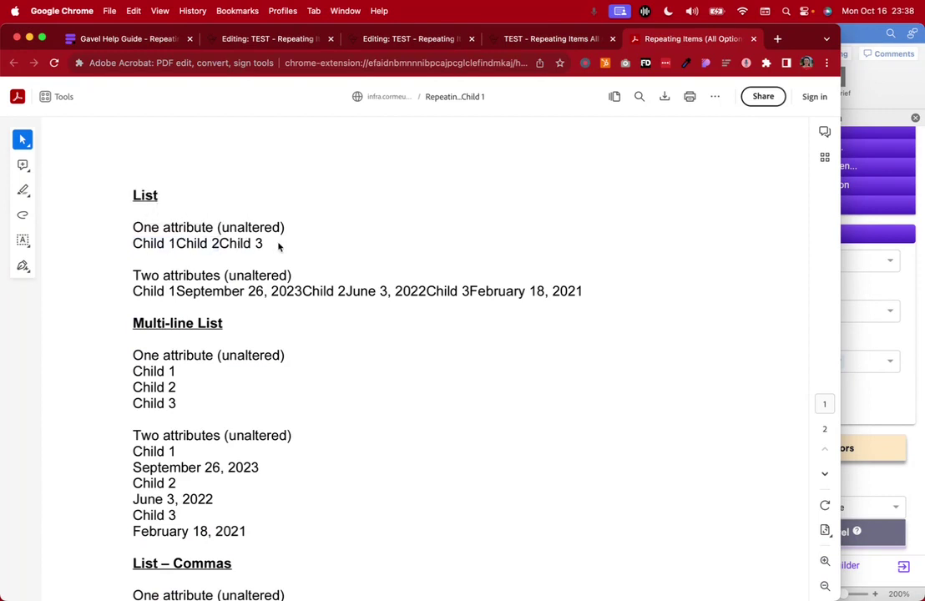
left_click(866, 53)
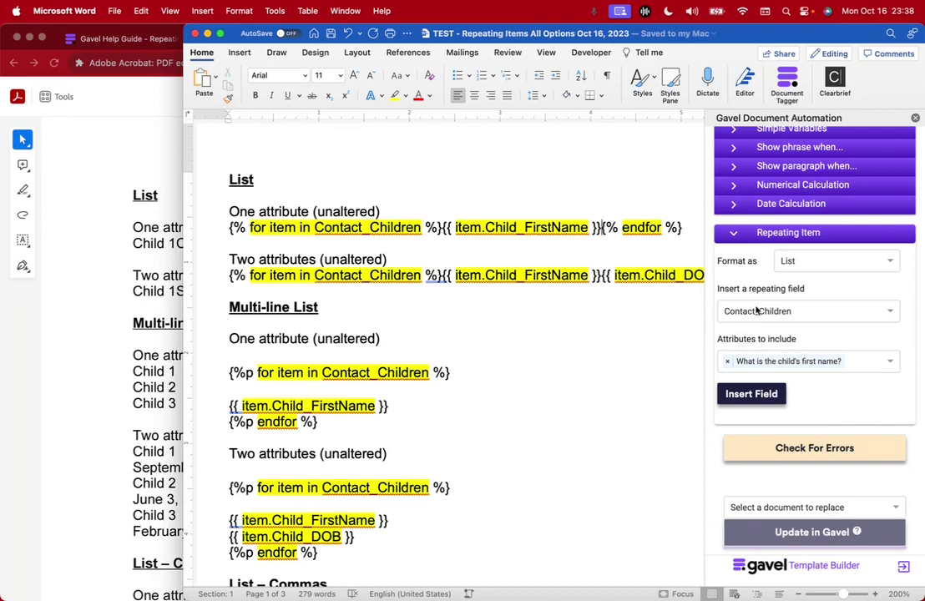
left_click(158, 256)
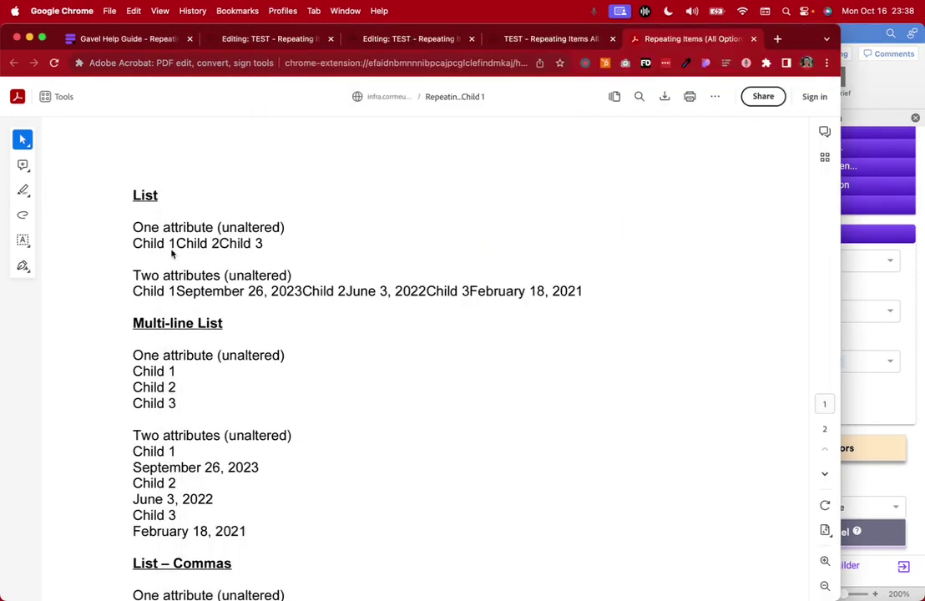
left_click(847, 56)
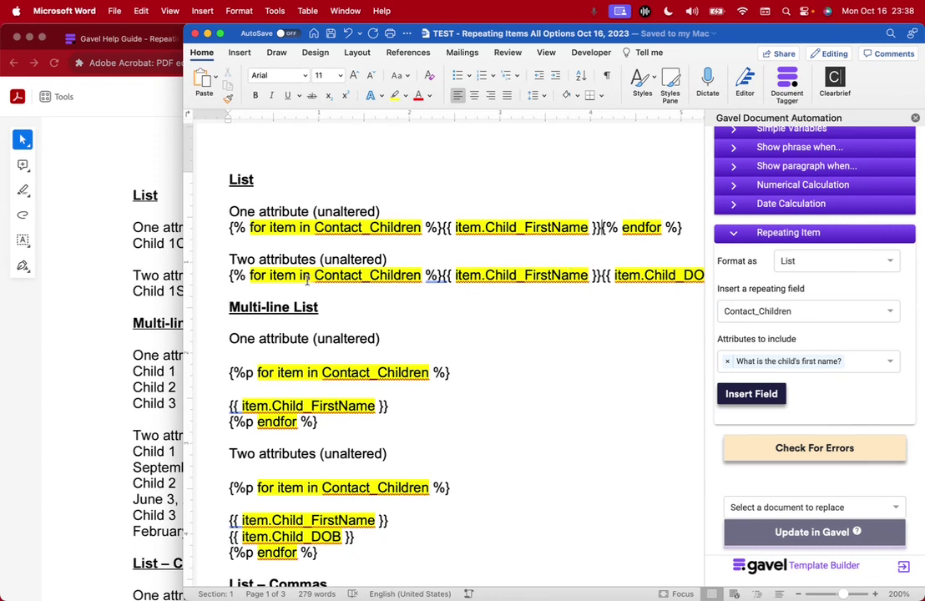
left_click(111, 295)
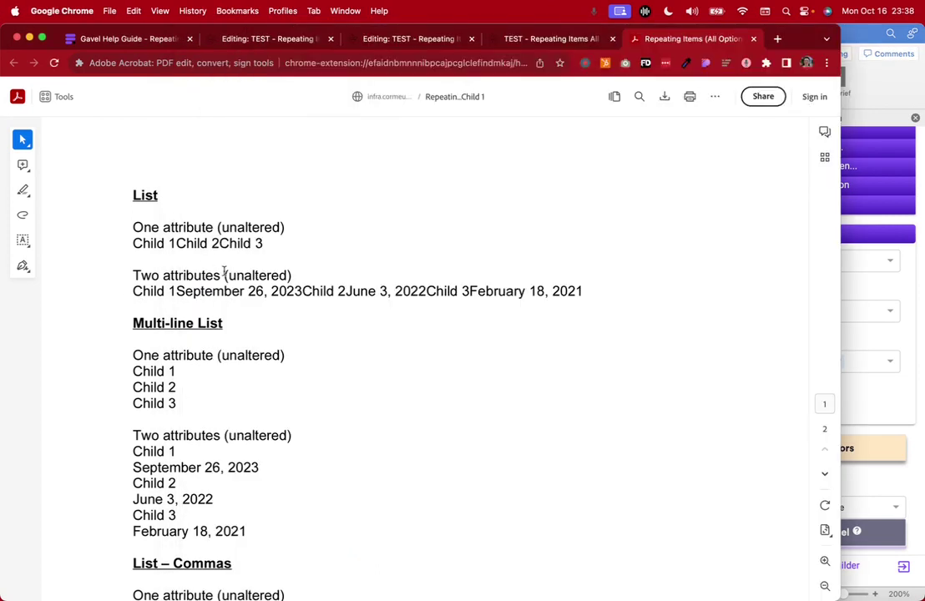
left_click_drag(125, 202, 266, 242)
left_click_drag(158, 292, 363, 293)
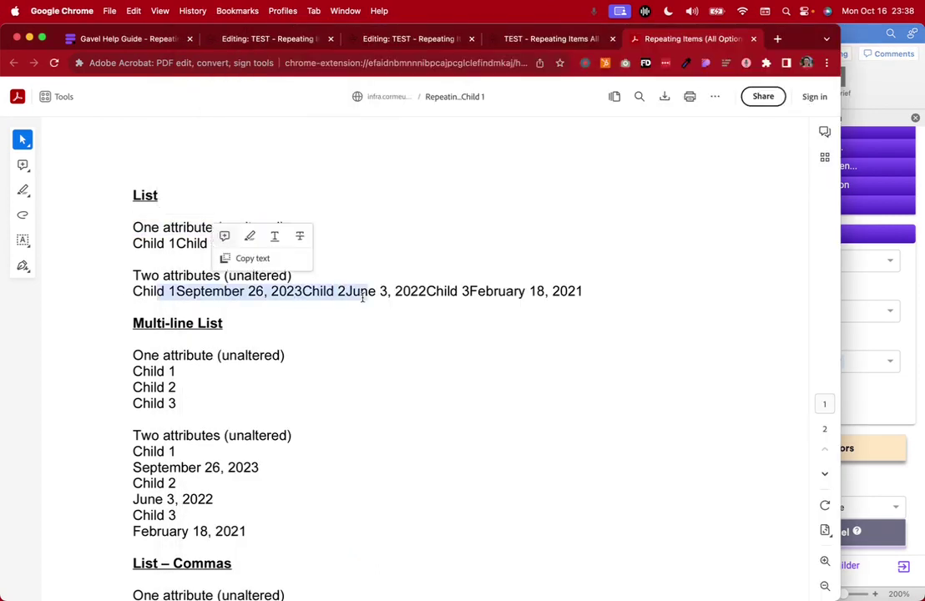
scroll(363, 295, "down", 5)
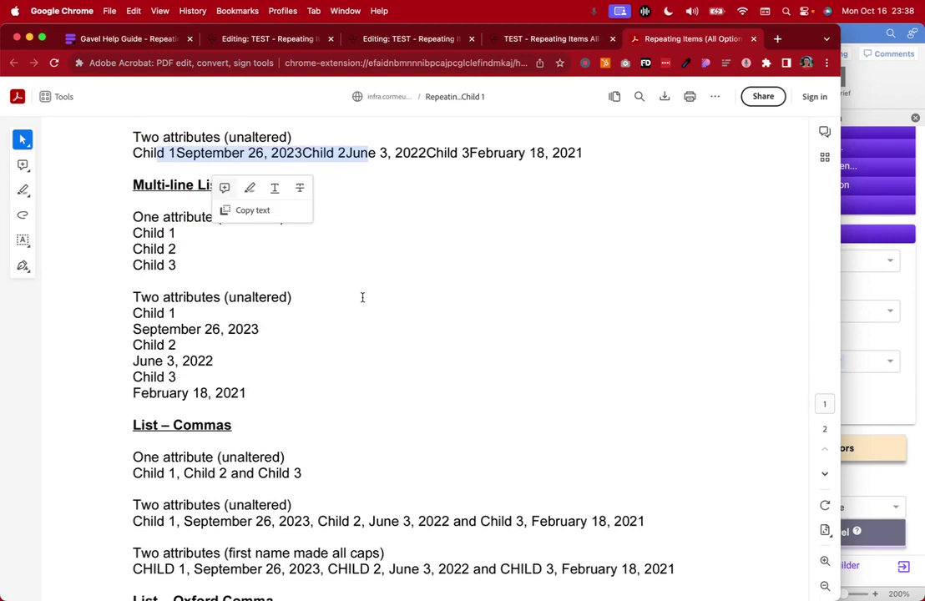
left_click(363, 298)
scroll(223, 215, "down", 2)
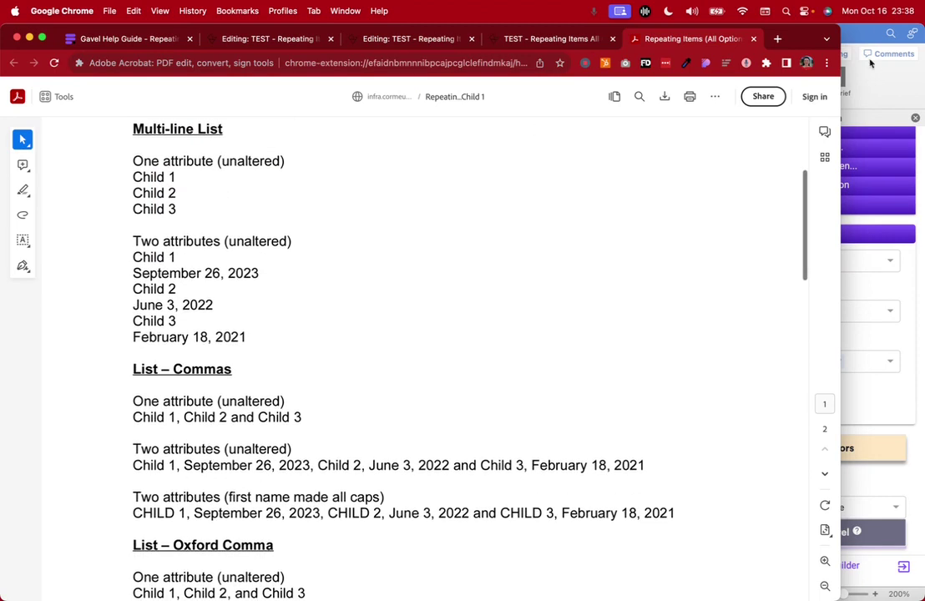
- Set the Gavel panel's repeating-item format to Multi-line List
left_click(851, 279)
left_click(829, 267)
left_click(767, 306)
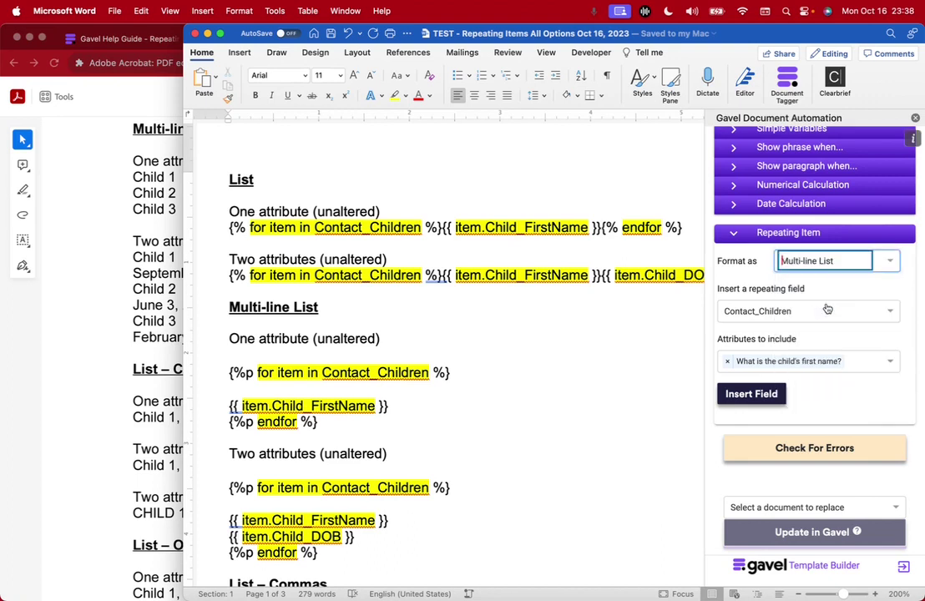
- Examine the PDF's one-attribute multi-line list of the three child names
left_click(180, 295)
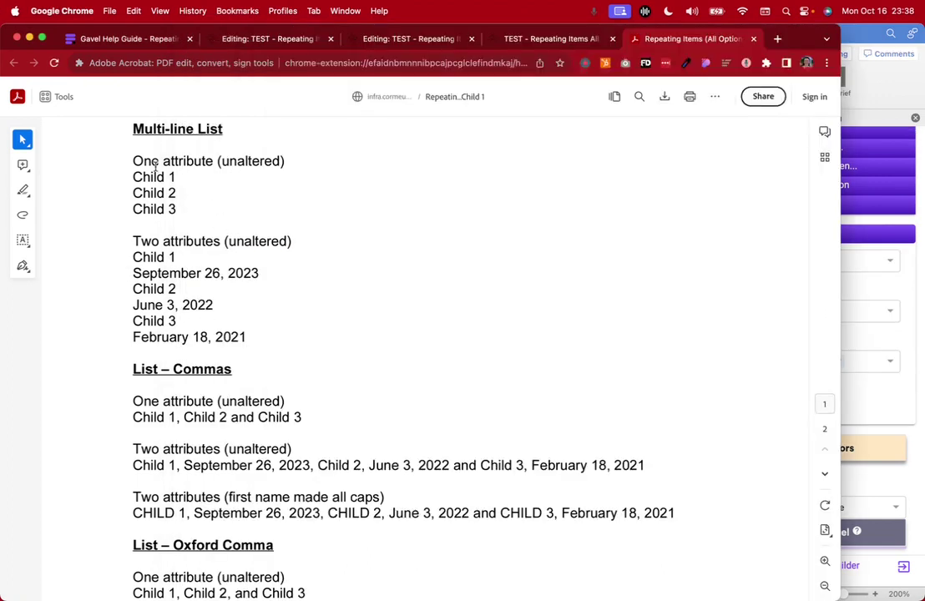
left_click_drag(134, 164, 310, 159)
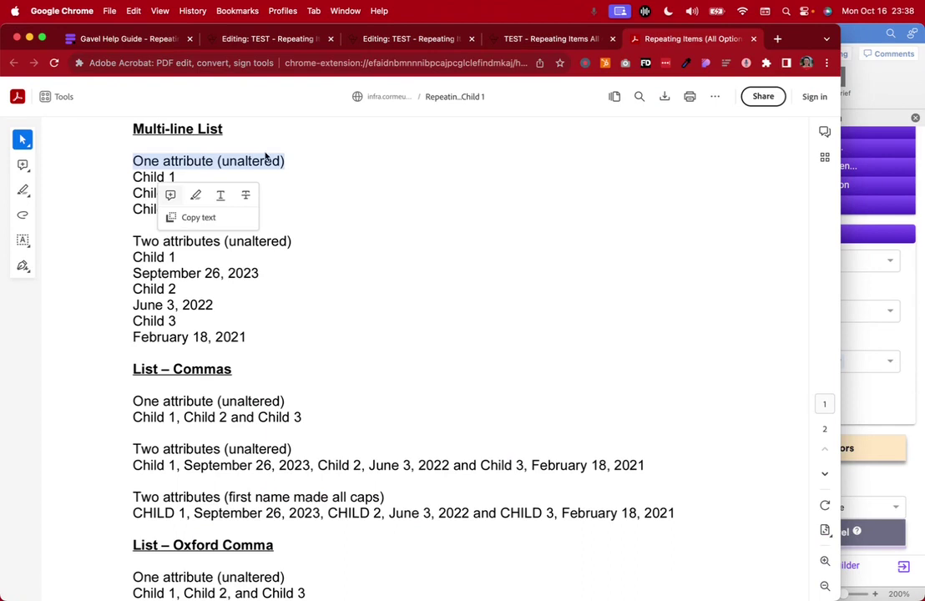
left_click(135, 176)
left_click_drag(134, 183, 197, 210)
left_click(225, 242)
left_click_drag(143, 242, 244, 242)
- Check the two-attribute list's children and birth dates, including June 3, 2022, then return to Word
left_click_drag(135, 257, 274, 269)
left_click_drag(132, 291, 245, 310)
left_click(179, 291)
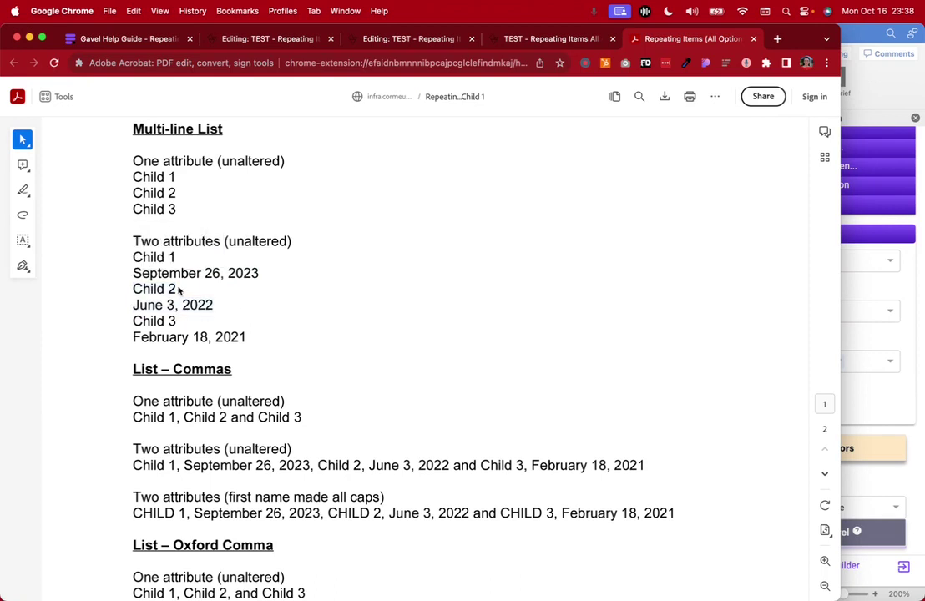
left_click_drag(134, 303, 223, 308)
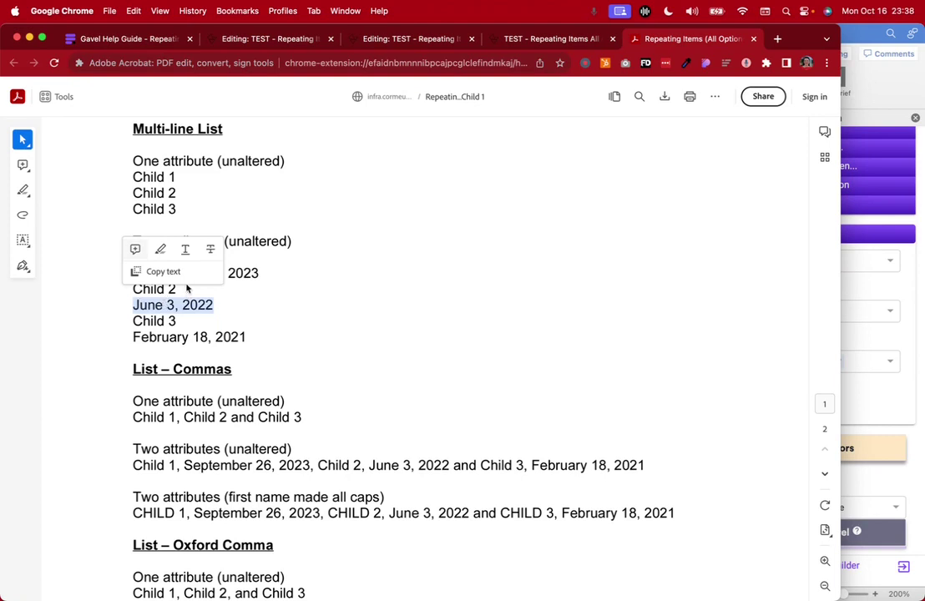
left_click(268, 305)
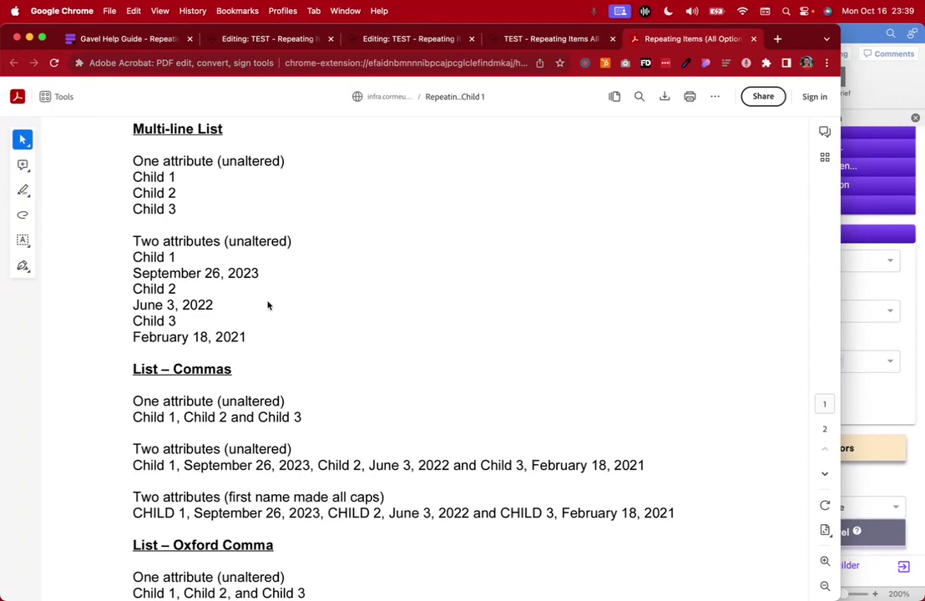
scroll(268, 305, "down", 5)
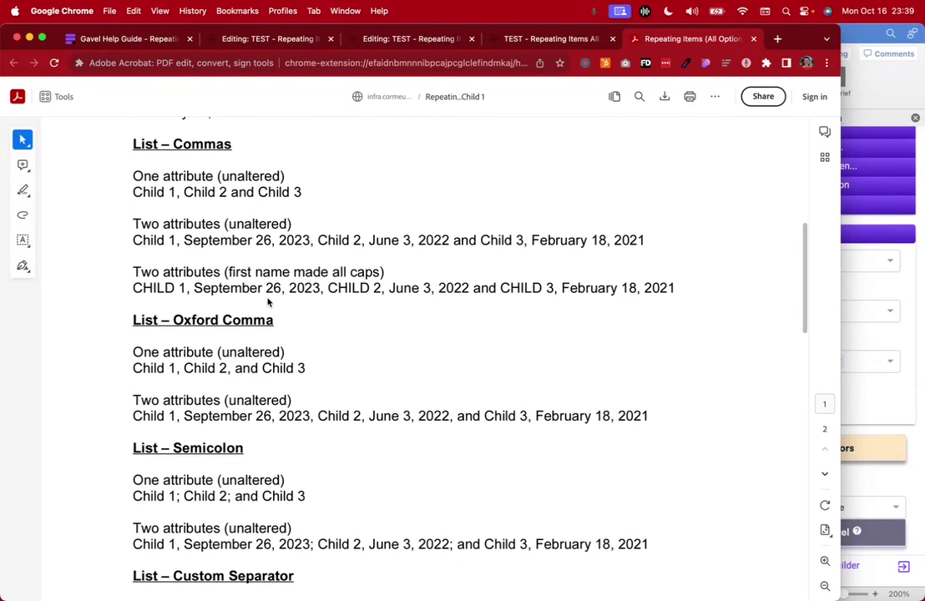
left_click(871, 42)
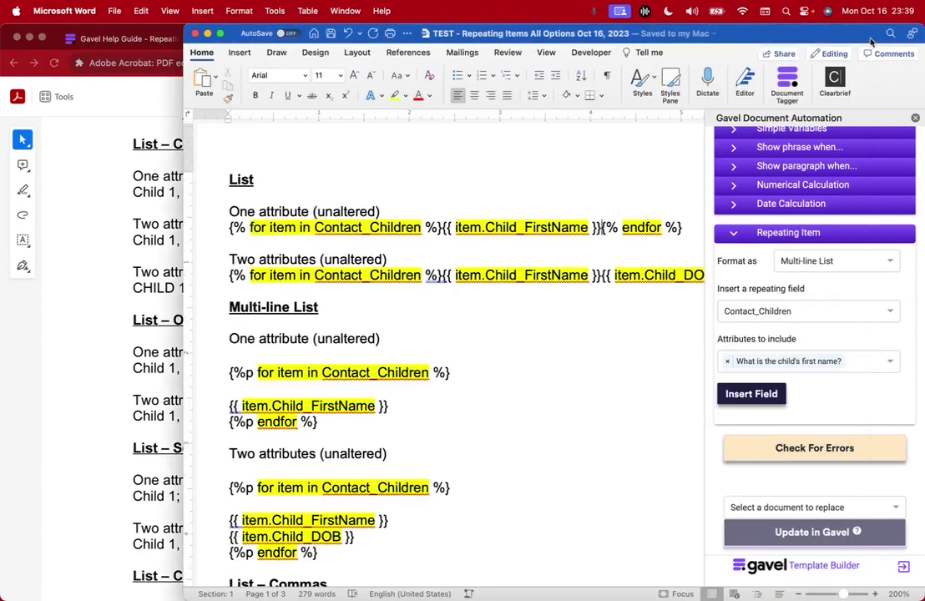
- Set the format to List - Commas and inspect the PDF's comma-separated child names
left_click(834, 260)
left_click(807, 329)
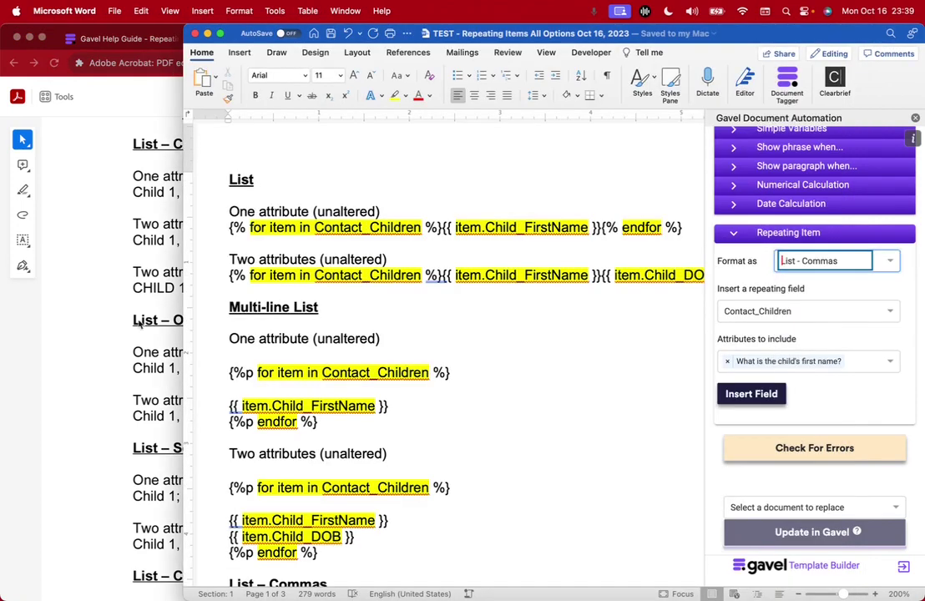
left_click(143, 253)
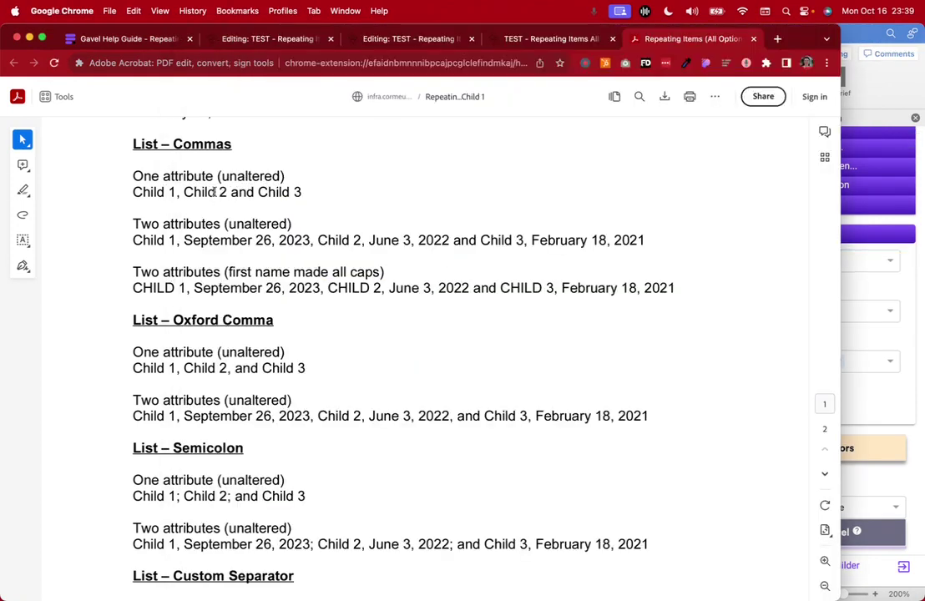
left_click_drag(132, 195, 154, 193)
left_click(173, 193)
left_click(243, 194)
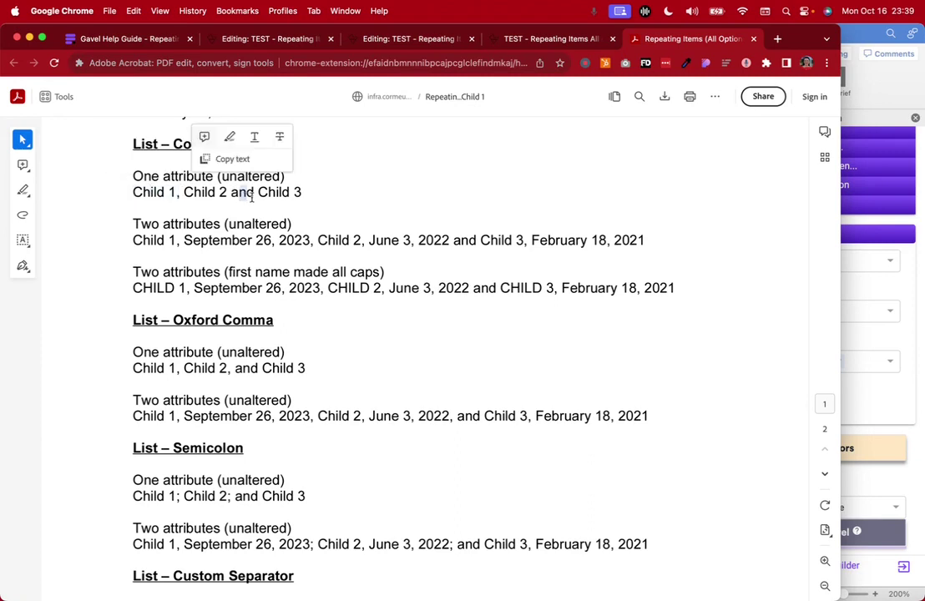
left_click(191, 239)
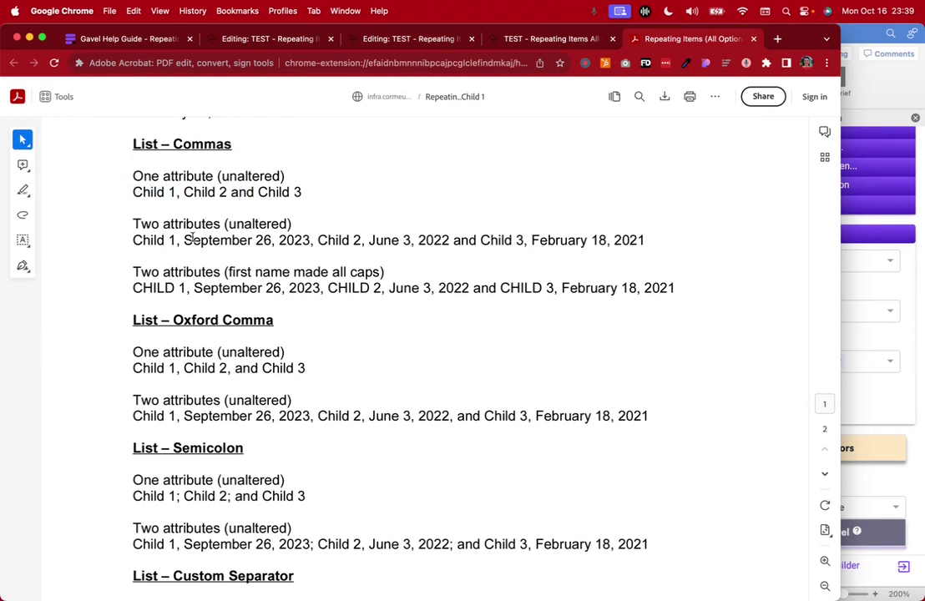
- Inspect the September 26, 2023 date and all-caps CHILD 1 output, then open the help article
left_click_drag(184, 240, 511, 242)
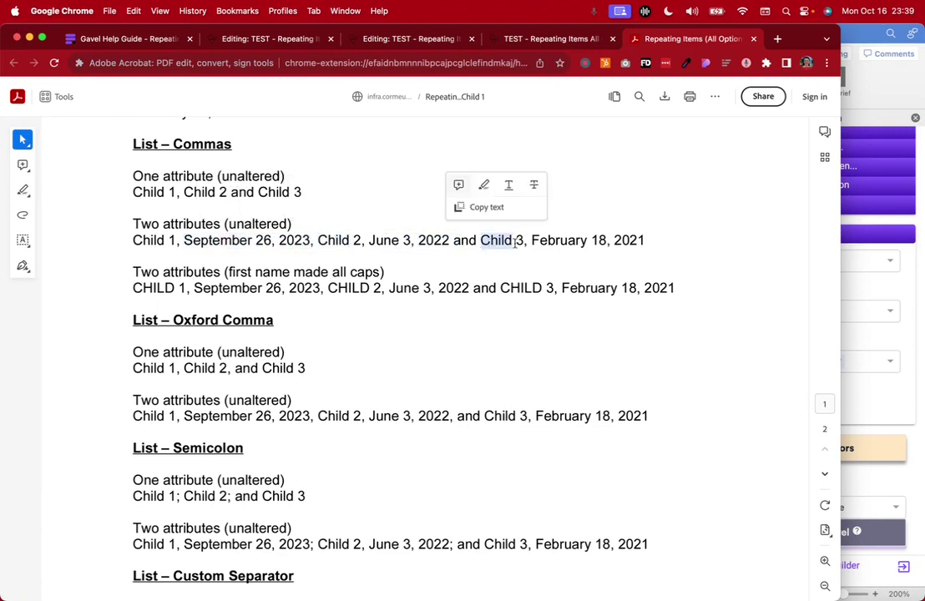
scroll(304, 357, "down", 2)
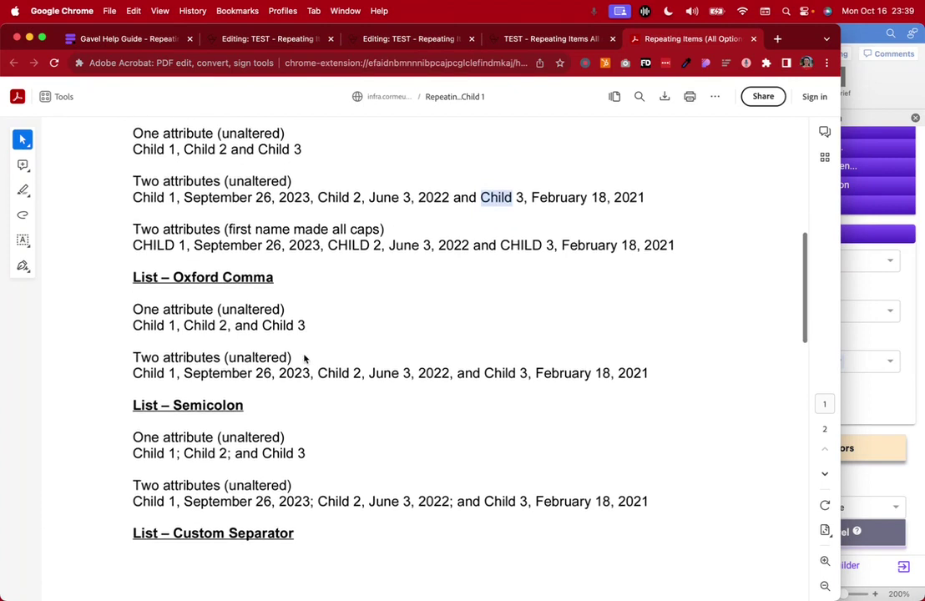
left_click_drag(134, 214, 414, 219)
left_click_drag(133, 228, 185, 229)
left_click(137, 40)
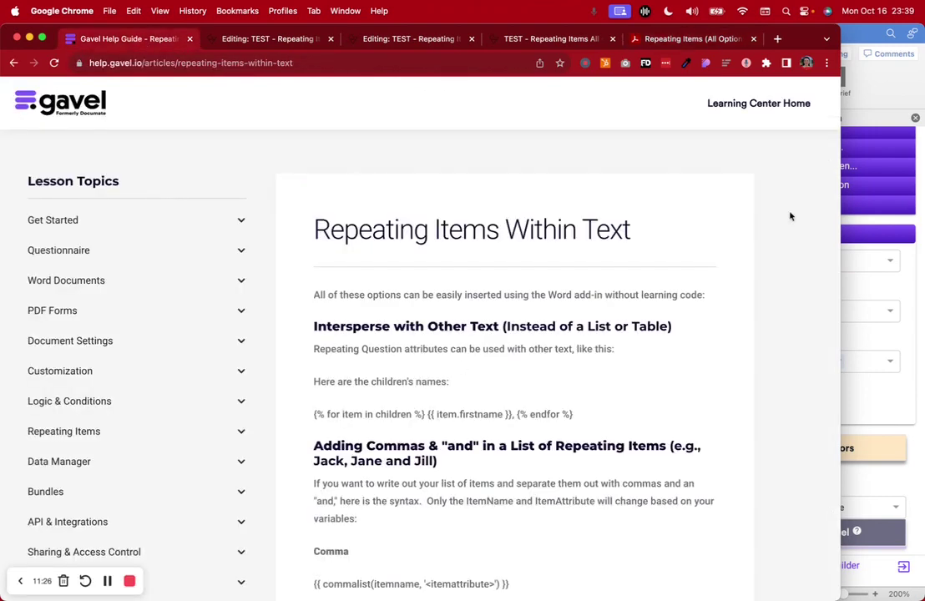
- Find the help article's Upper Case example and highlight its .upper() syntax
scroll(501, 418, "down", 10)
scroll(455, 409, "down", 5)
scroll(453, 407, "up", 4)
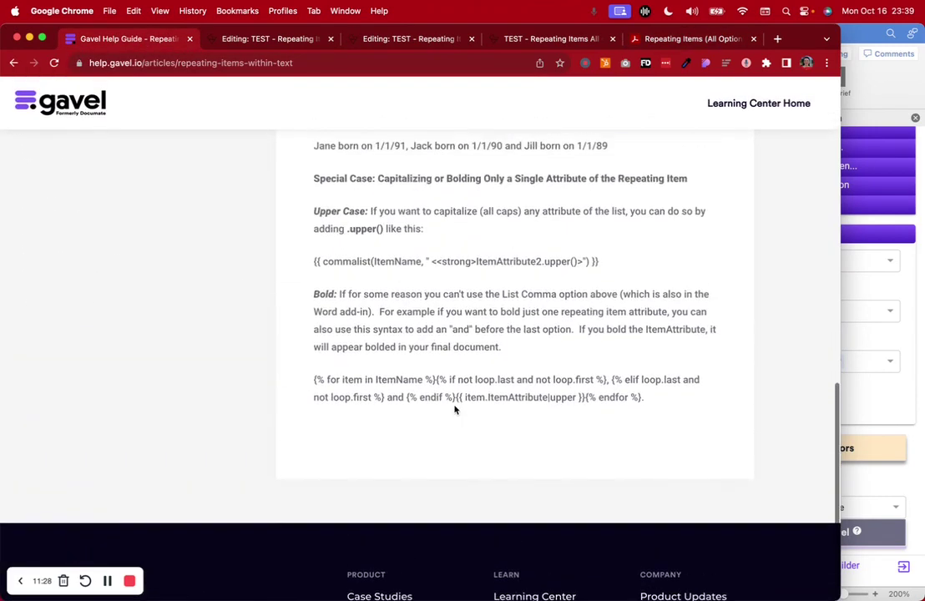
left_click_drag(303, 309, 613, 312)
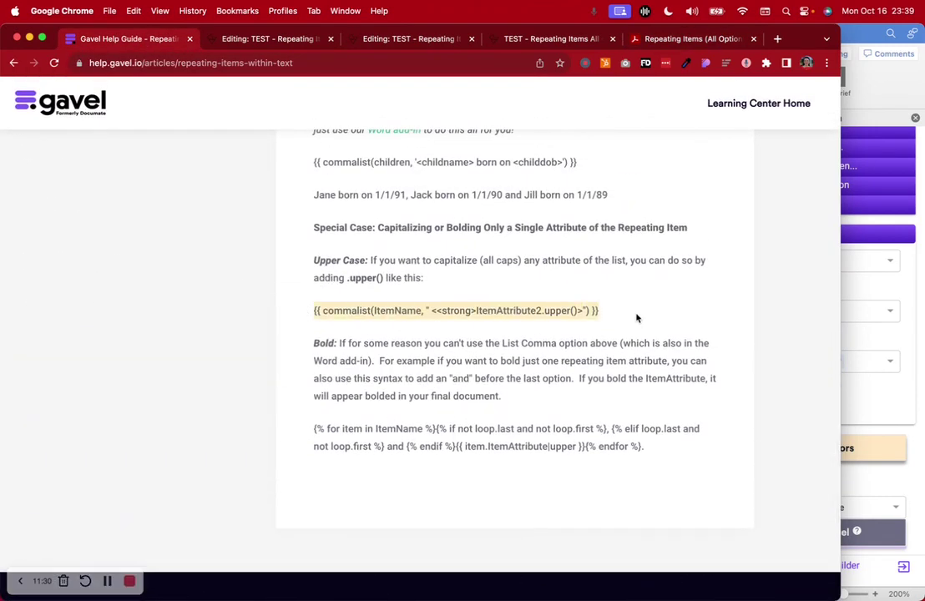
left_click(545, 311)
left_click_drag(542, 309, 576, 309)
- Return to the Word template and scroll down to the List – Commas tags
key("super+Tab")
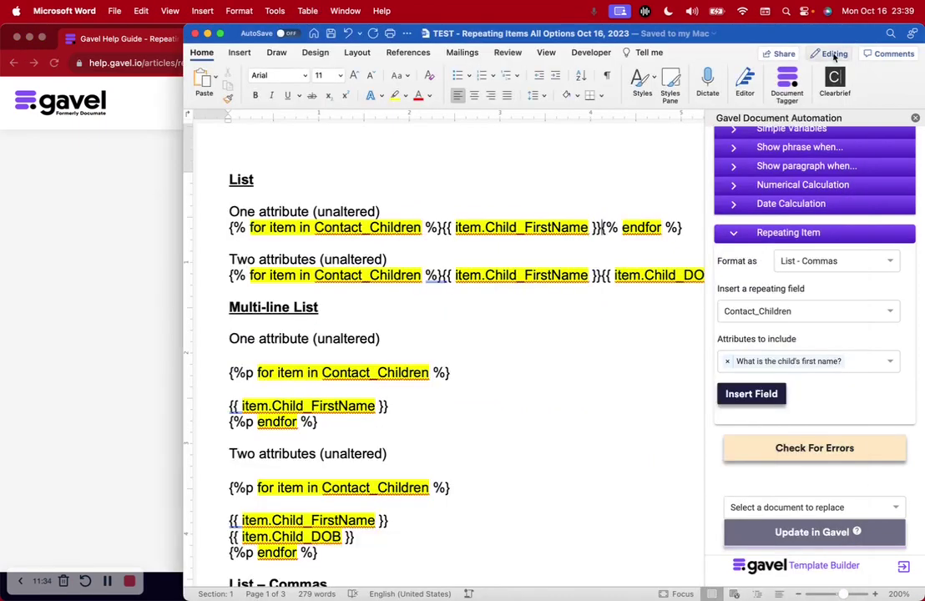
scroll(362, 284, "down", 5)
scroll(363, 285, "down", 4)
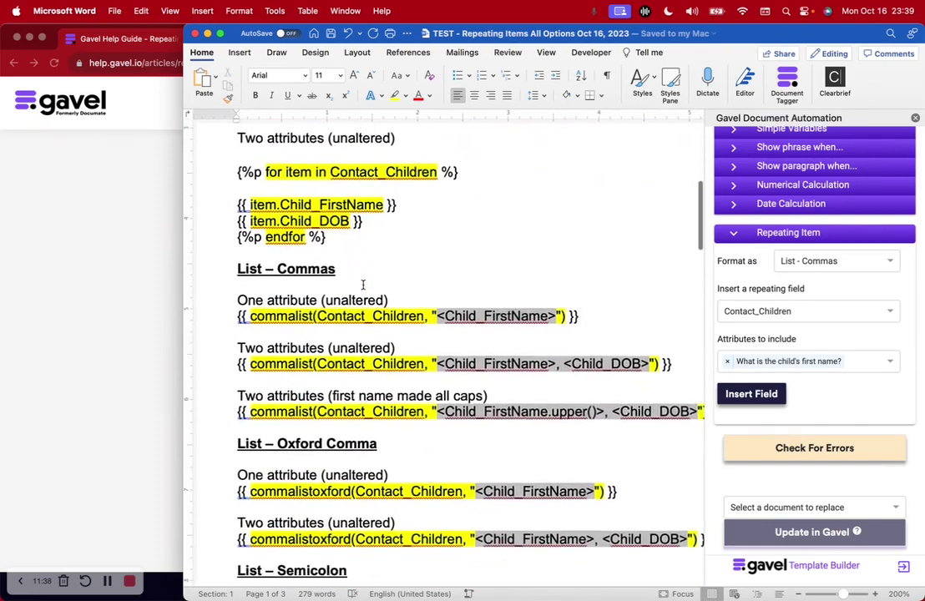
- Highlight .upper( in the Child_FirstName all-caps commalist tag in Word
scroll(363, 284, "right", 4)
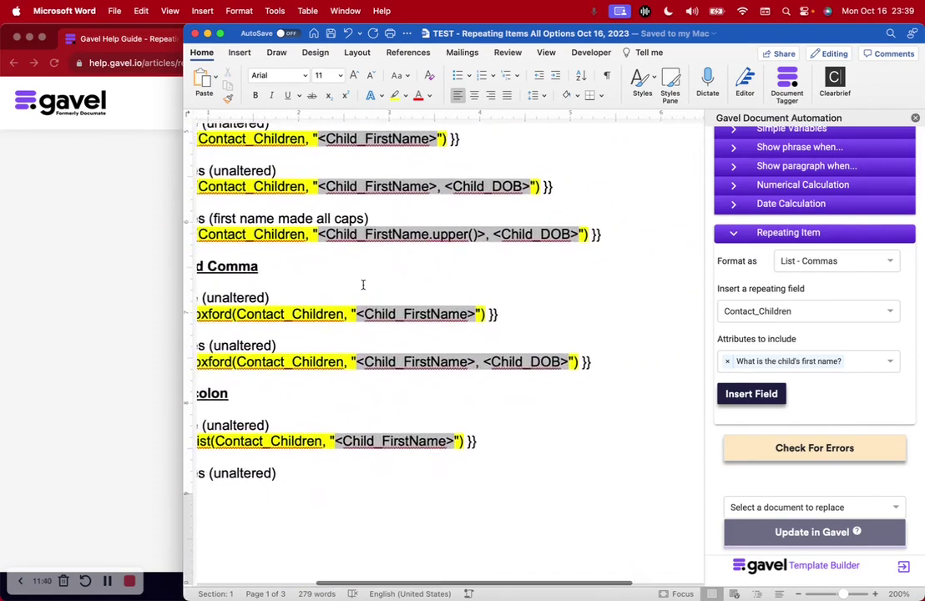
left_click_drag(407, 242, 449, 242)
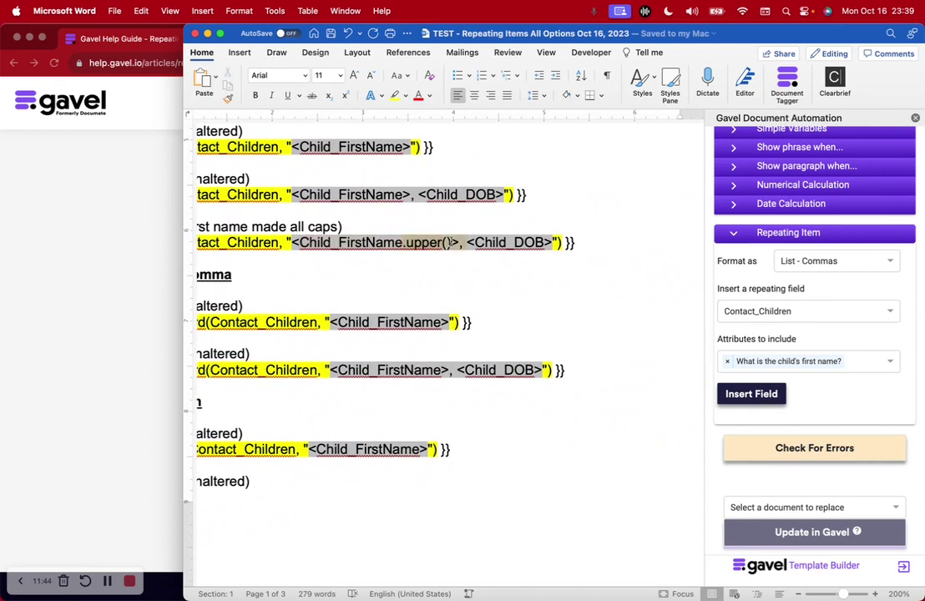
scroll(450, 241, "down", 2)
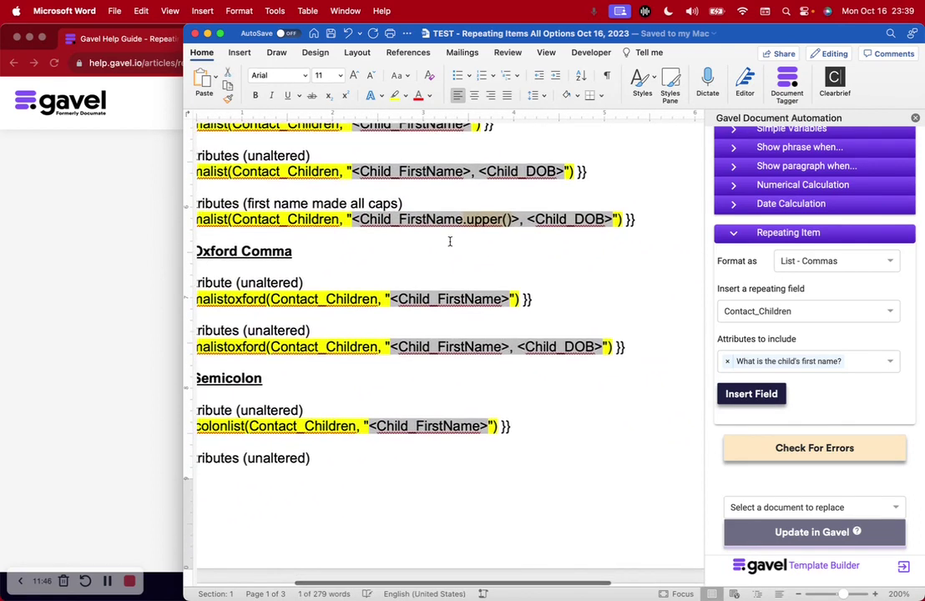
left_click(639, 218)
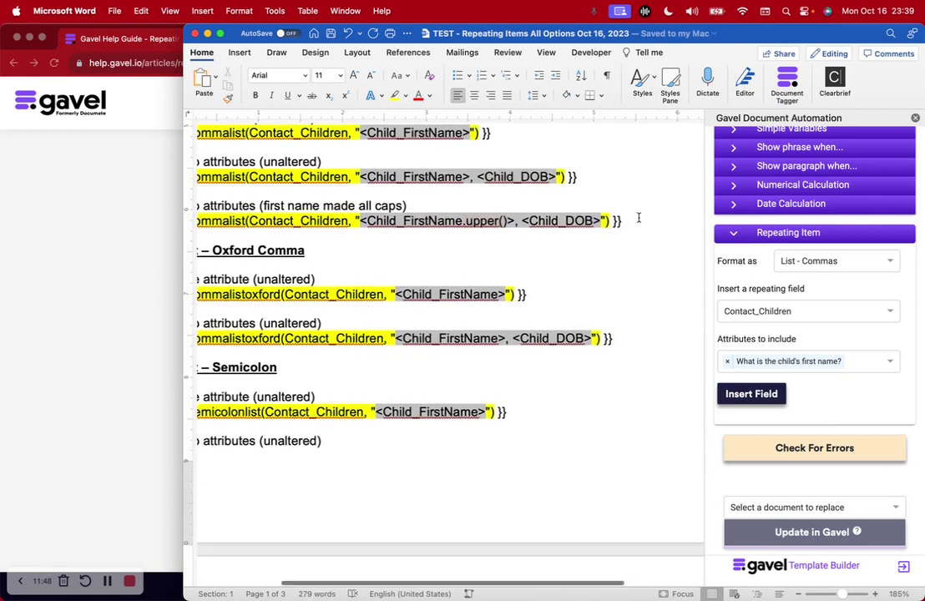
- Scroll the template back to its start and bring the Gavel help article forward
scroll(639, 217, "left", 2)
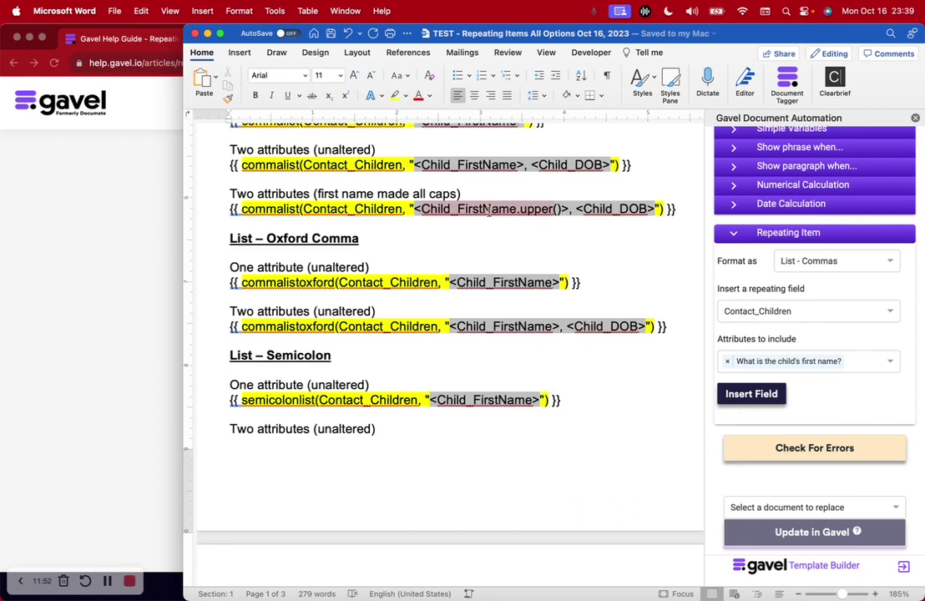
scroll(385, 235, "up", 2)
scroll(385, 235, "left", 1)
left_click(157, 234)
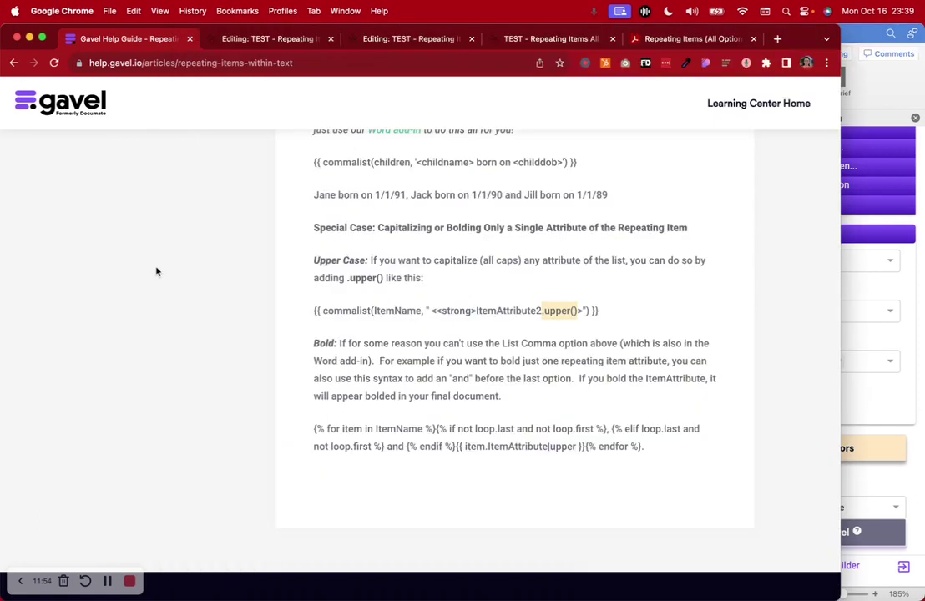
- Back in the PDF, check the all-caps list output CHILD 1, CHILD 2, CHILD 3
left_click(640, 44)
left_click_drag(133, 230, 207, 232)
left_click_drag(329, 230, 381, 231)
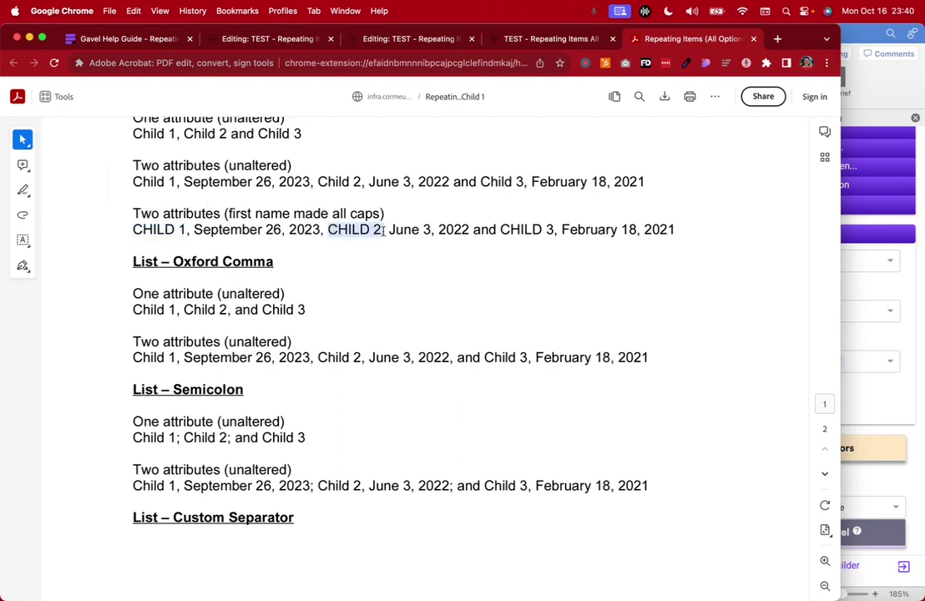
mouse_move(506, 230)
left_mouse_down()
mouse_move(549, 230)
mouse_move(499, 227)
left_mouse_up()
scroll(505, 226, "up", 2)
scroll(504, 226, "down", 4)
scroll(504, 225, "up", 5)
scroll(504, 225, "down", 1)
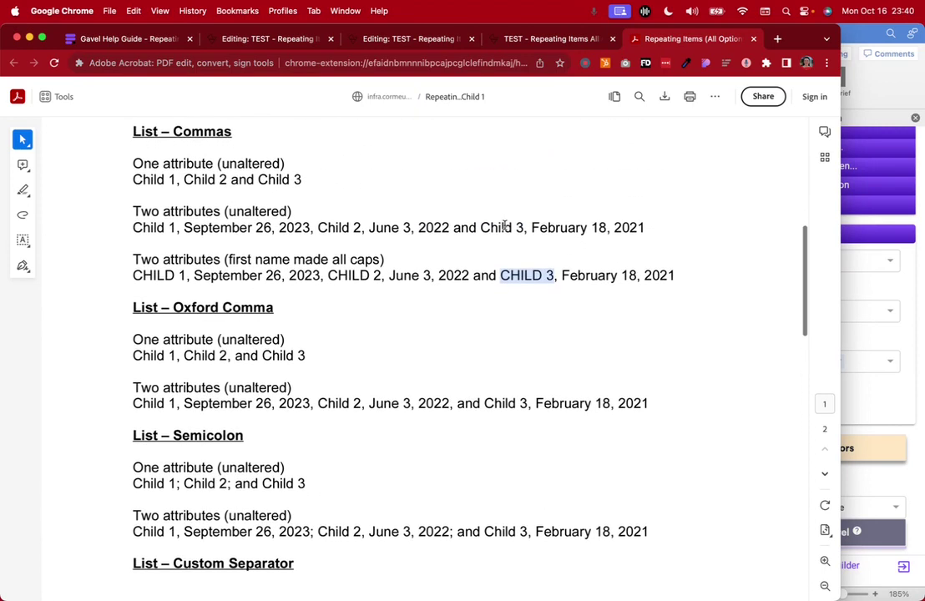
left_click(250, 132)
- Check the Oxford comma lists, including the comma after Child 2 and the two-attribute line
left_click_drag(172, 307, 279, 310)
left_click_drag(219, 179, 237, 180)
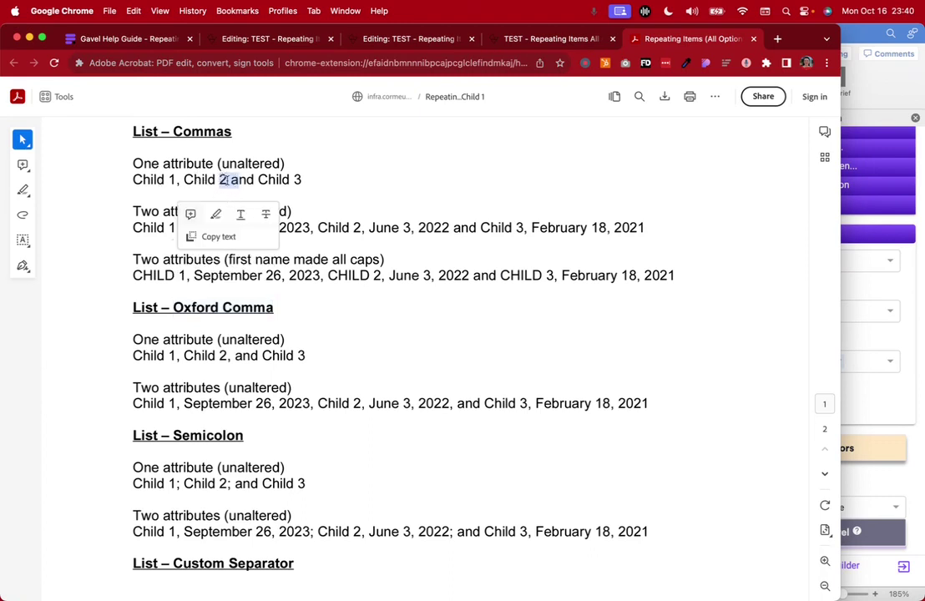
left_click(241, 355)
left_click_drag(237, 355, 228, 354)
scroll(230, 353, "down", 3)
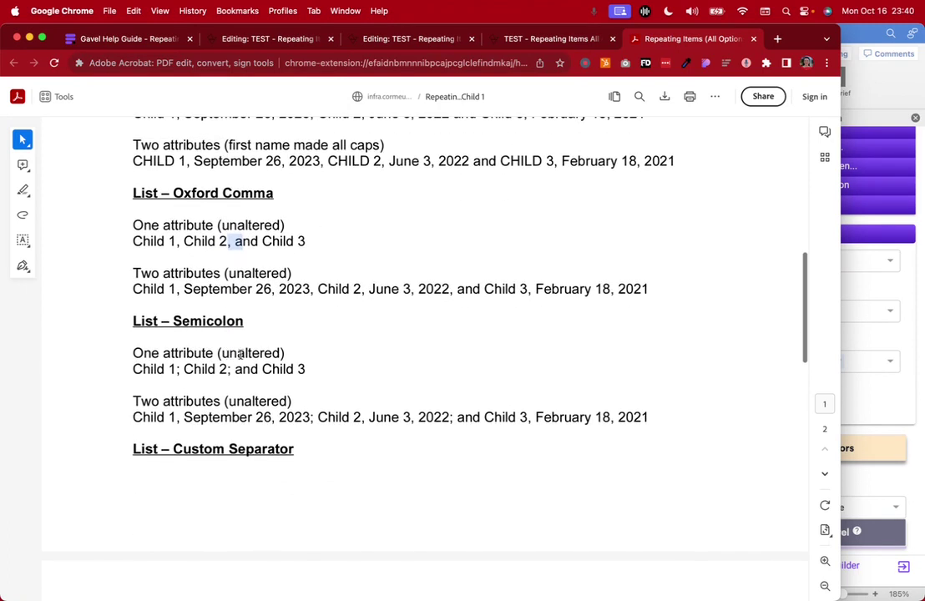
left_click_drag(142, 289, 683, 301)
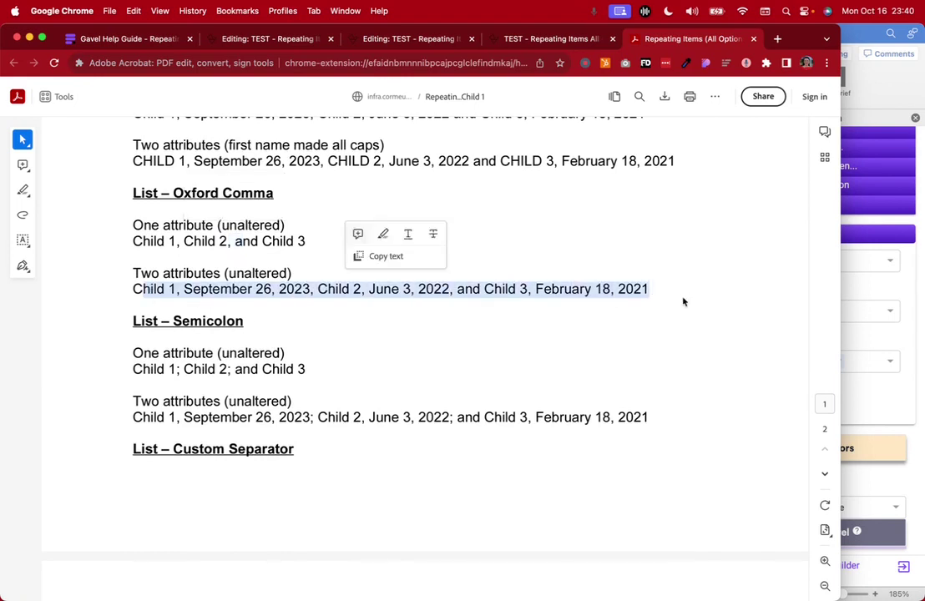
- Check the semicolon lists, then scroll to the Custom Separator result 'Child 1, Child 2 & Child 3'
scroll(683, 301, "down", 5)
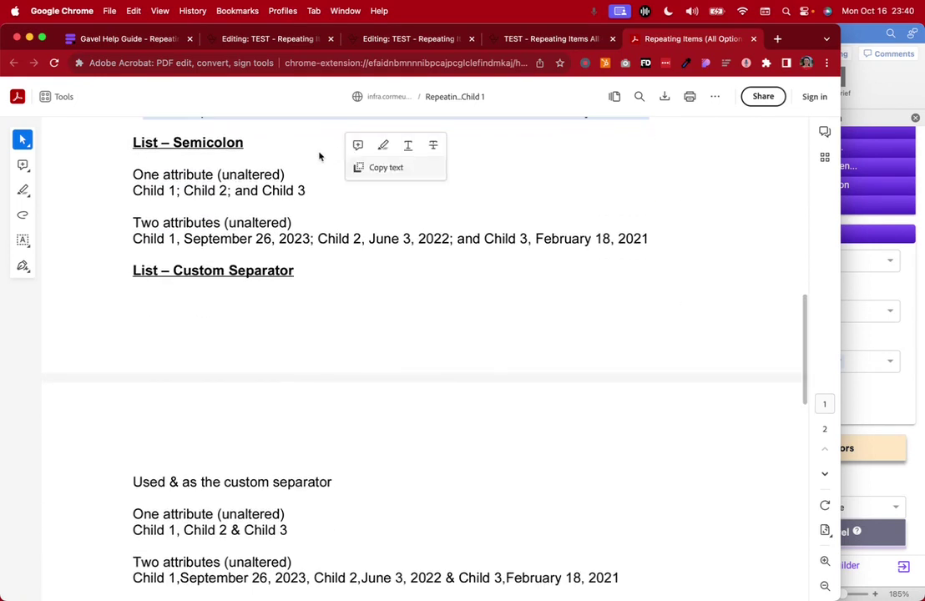
left_click_drag(213, 176, 355, 190)
left_click_drag(236, 223, 176, 240)
left_click(179, 242)
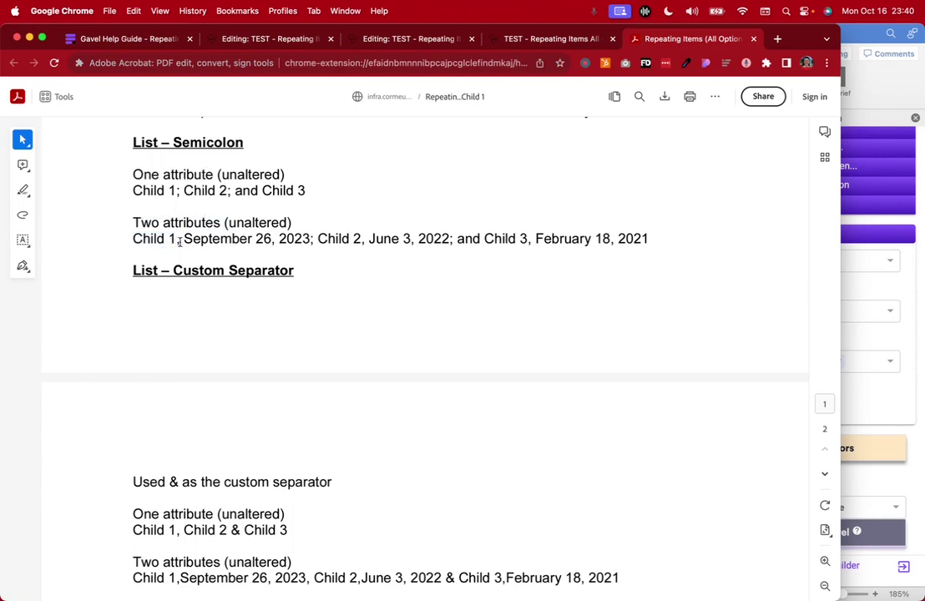
left_click(159, 207)
scroll(324, 386, "down", 3)
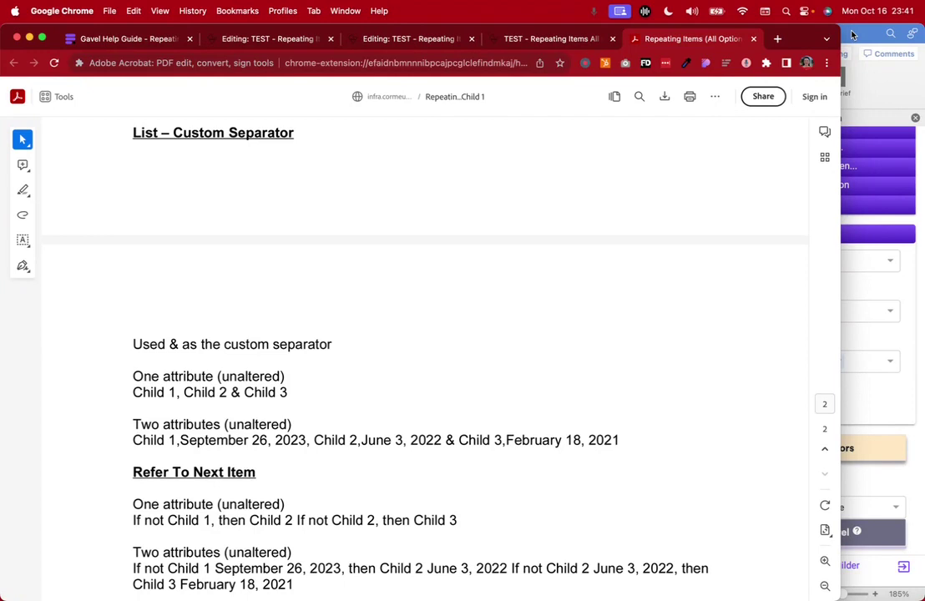
scroll(170, 308, "down", 4)
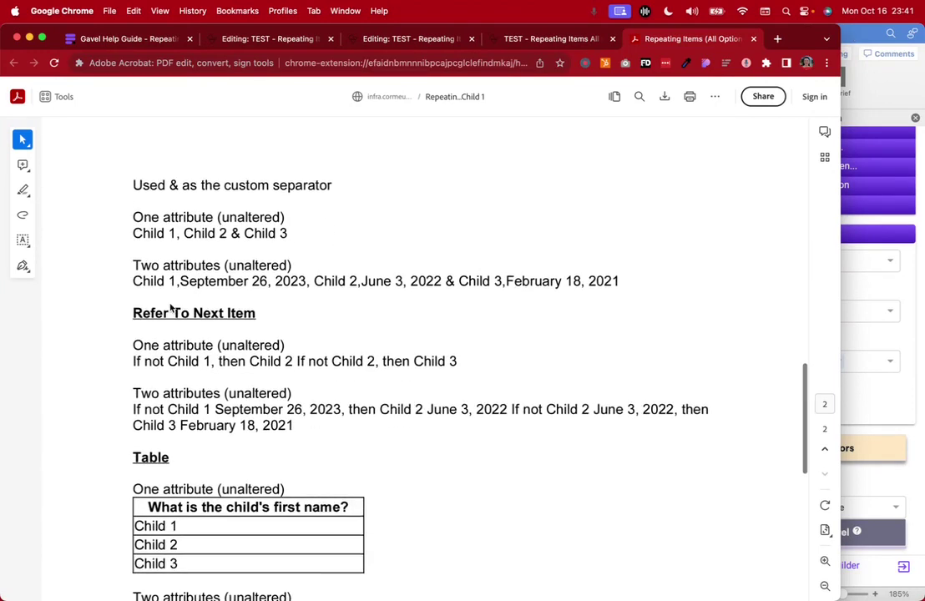
scroll(170, 308, "down", 1)
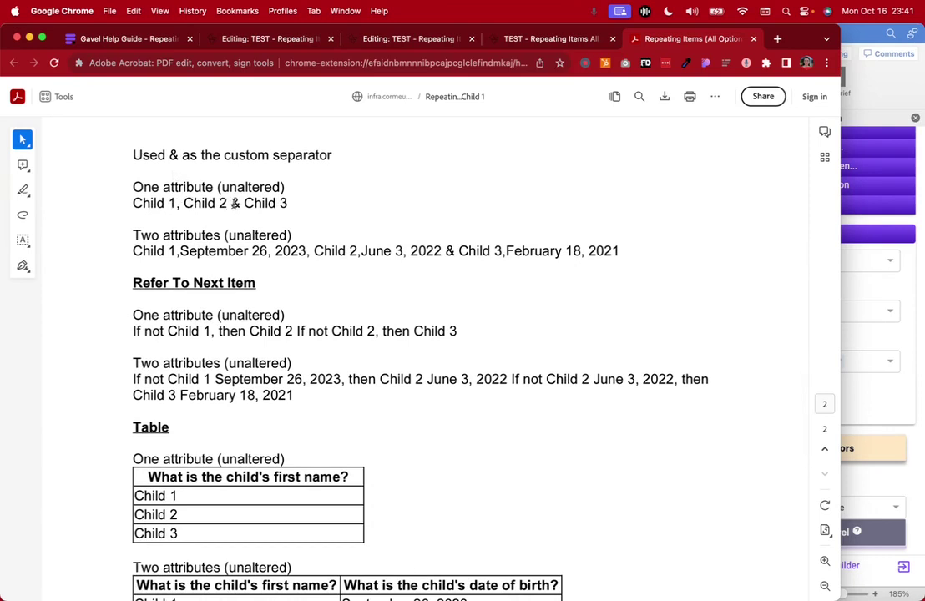
scroll(299, 211, "up", 15)
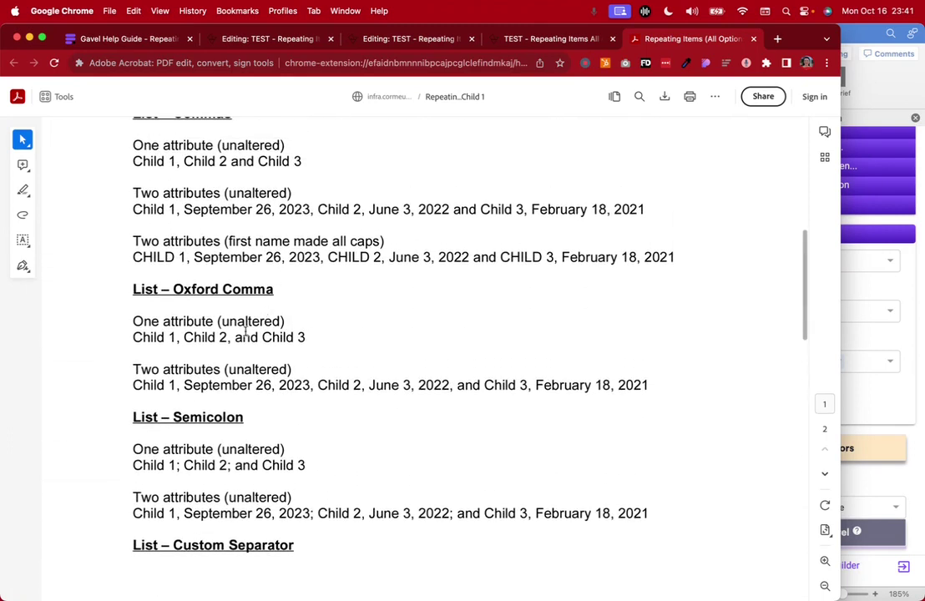
left_click_drag(234, 337, 258, 337)
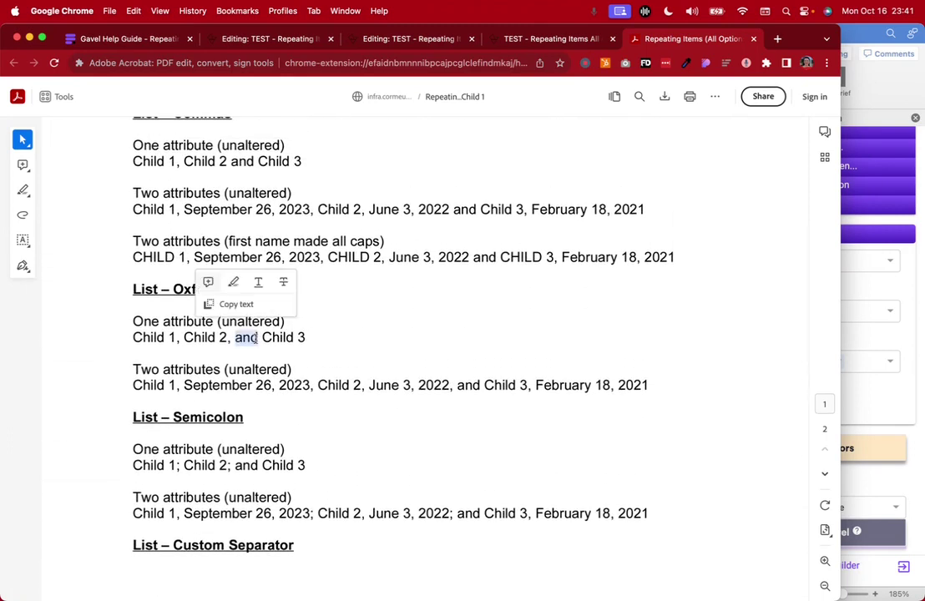
scroll(256, 337, "down", 15)
scroll(252, 307, "down", 2)
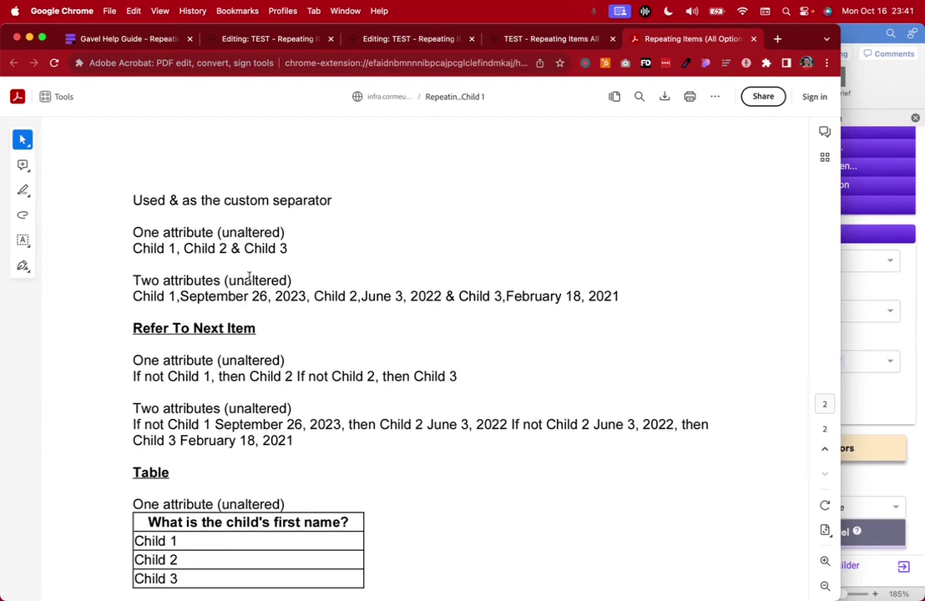
scroll(248, 276, "up", 5)
scroll(250, 276, "down", 3)
left_click_drag(227, 293, 241, 291)
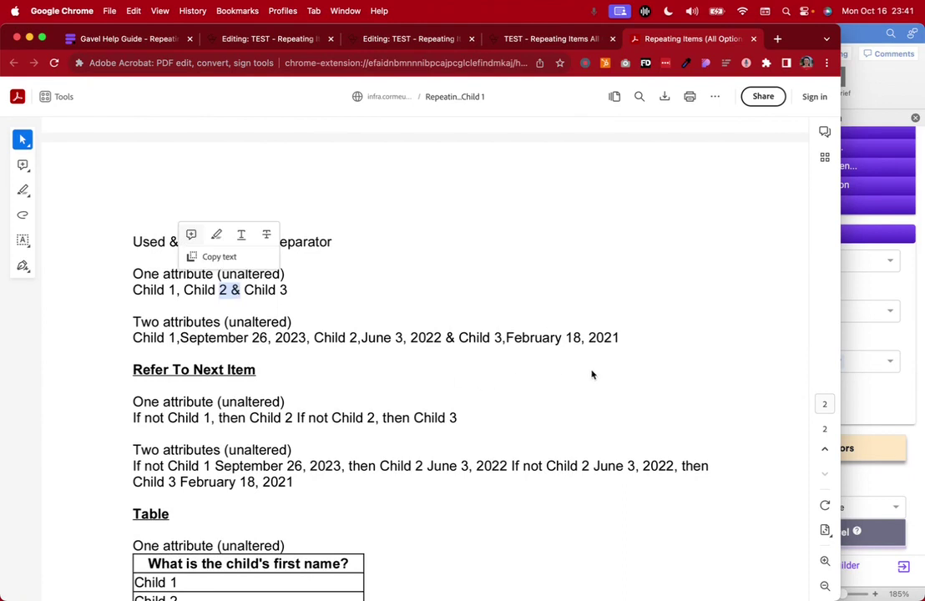
scroll(590, 375, "down", 5)
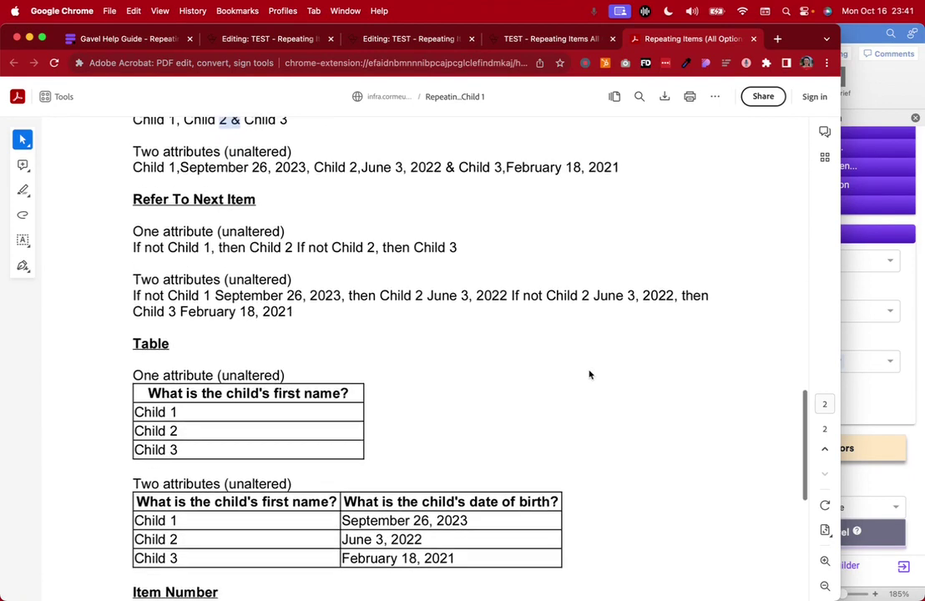
scroll(589, 375, "down", 1)
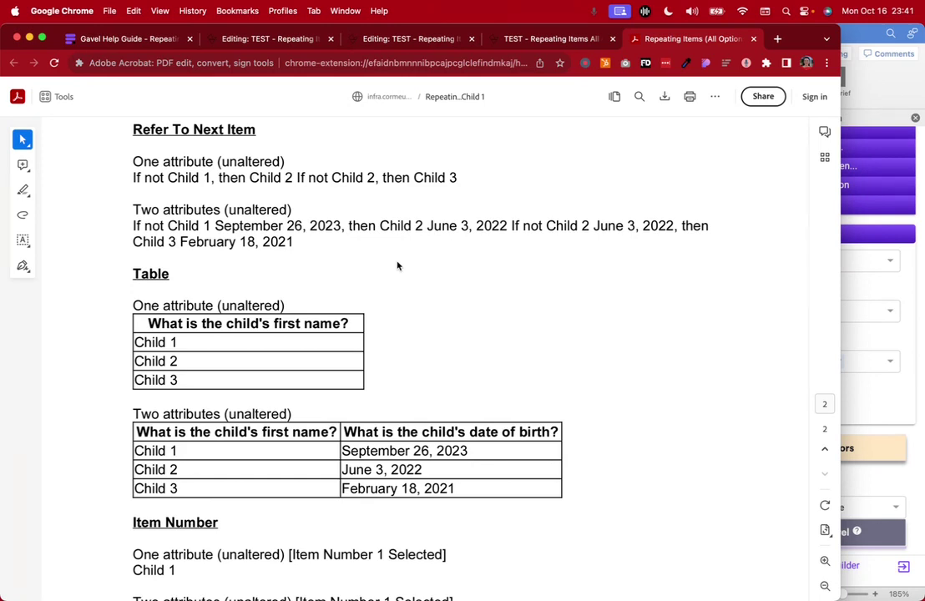
left_click_drag(291, 176, 299, 178)
left_click(468, 191)
scroll(460, 179, "down", 2)
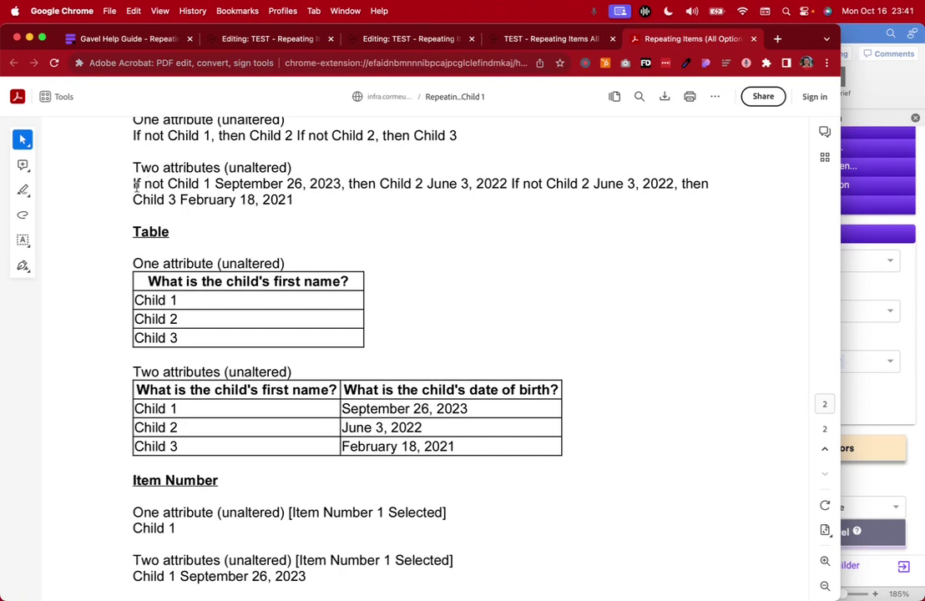
left_click_drag(213, 183, 284, 183)
left_click(214, 181)
scroll(392, 291, "down", 2)
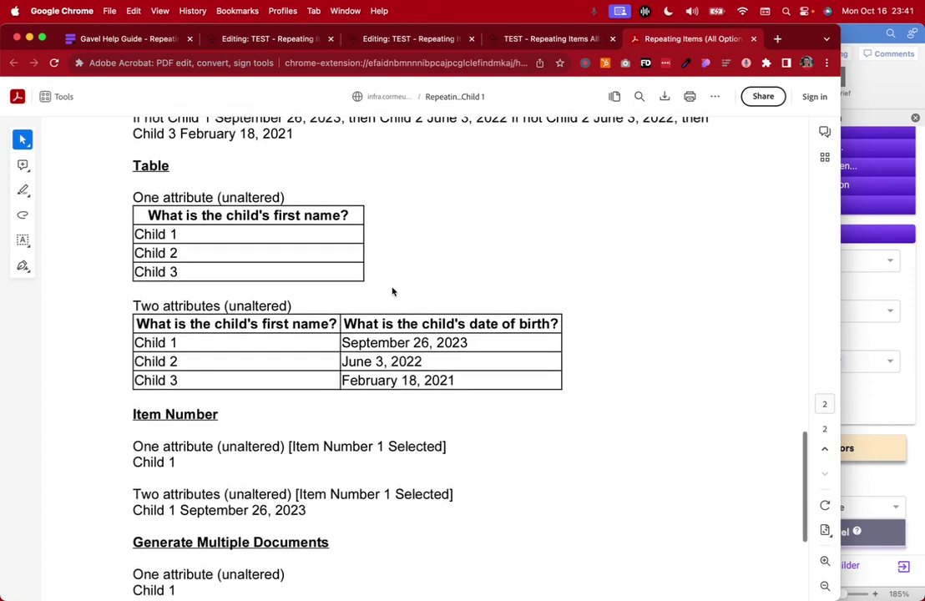
scroll(393, 291, "up", 1)
scroll(392, 291, "down", 2)
scroll(392, 292, "down", 1)
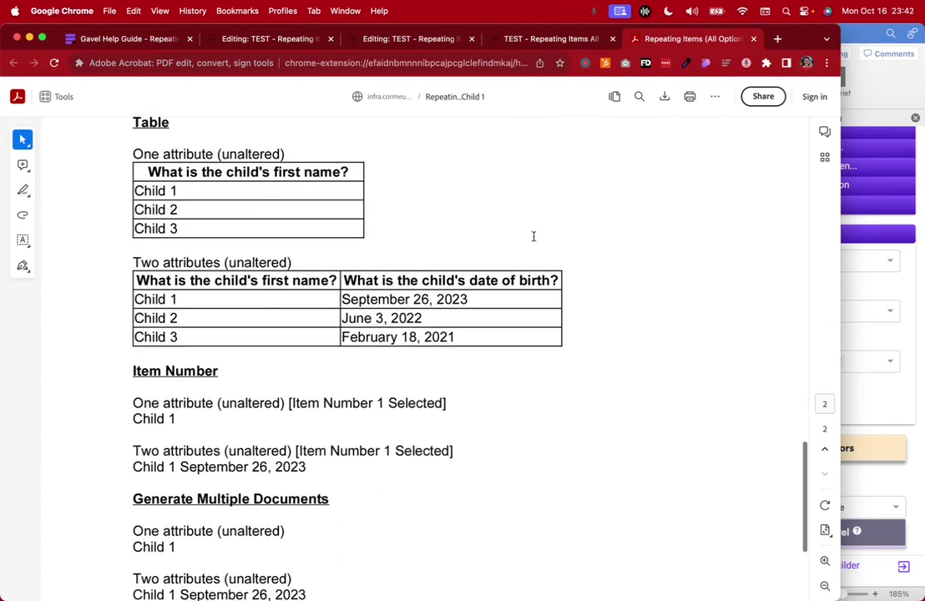
left_click(860, 265)
- Set the Gavel panel's repeating-item format to Table
left_click(833, 263)
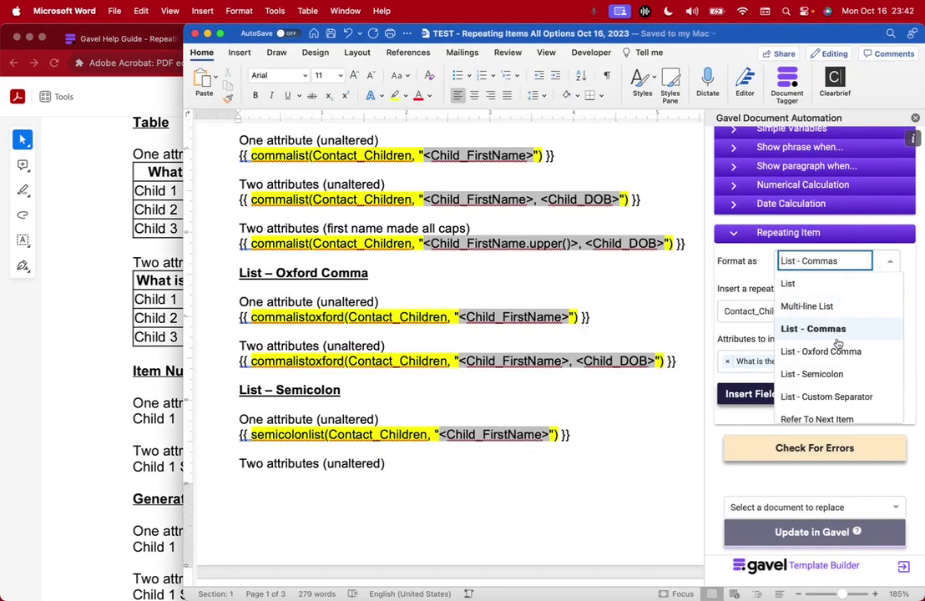
scroll(841, 406, "down", 3)
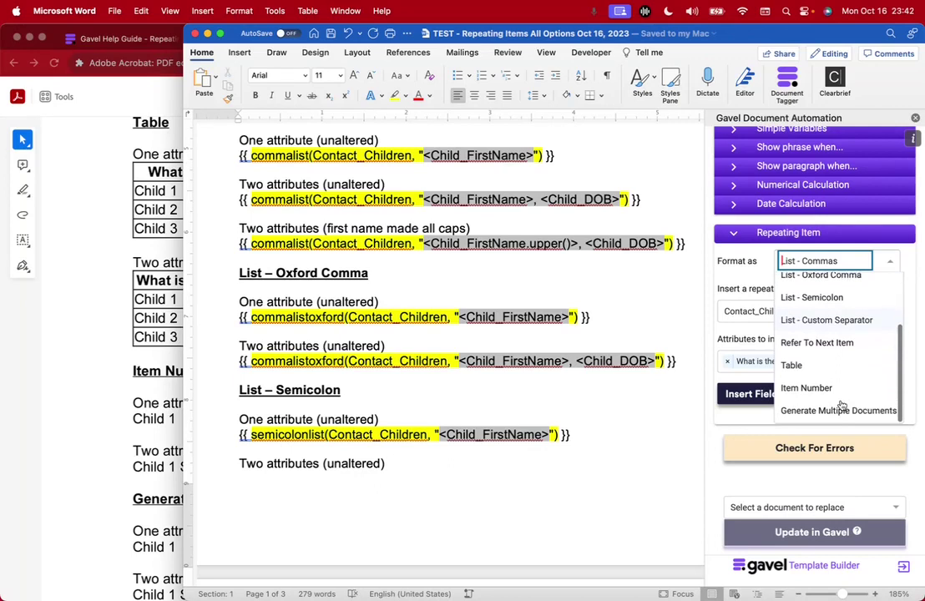
left_click(807, 367)
- Inspect the PDF's One attribute table and first-name header, then show Gavel's Children's Information questions
left_click(66, 302)
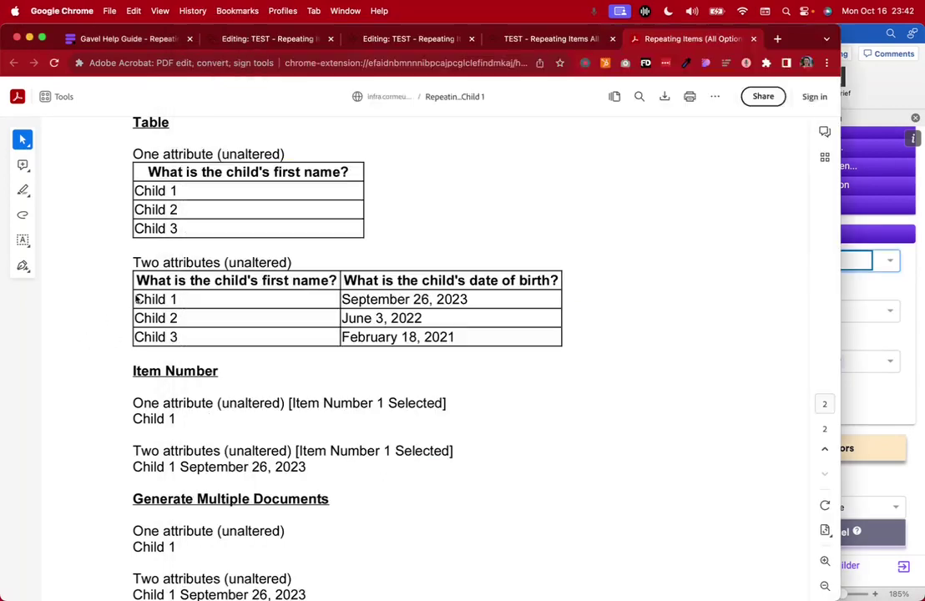
scroll(314, 320, "up", 2)
triple_click(183, 185)
left_click_drag(149, 195, 349, 198)
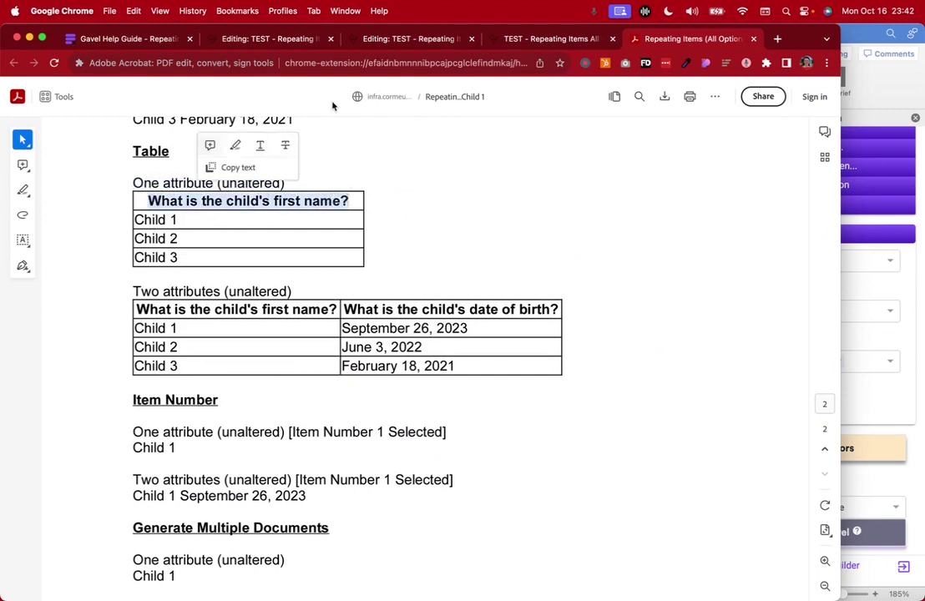
left_click(294, 42)
left_click(394, 39)
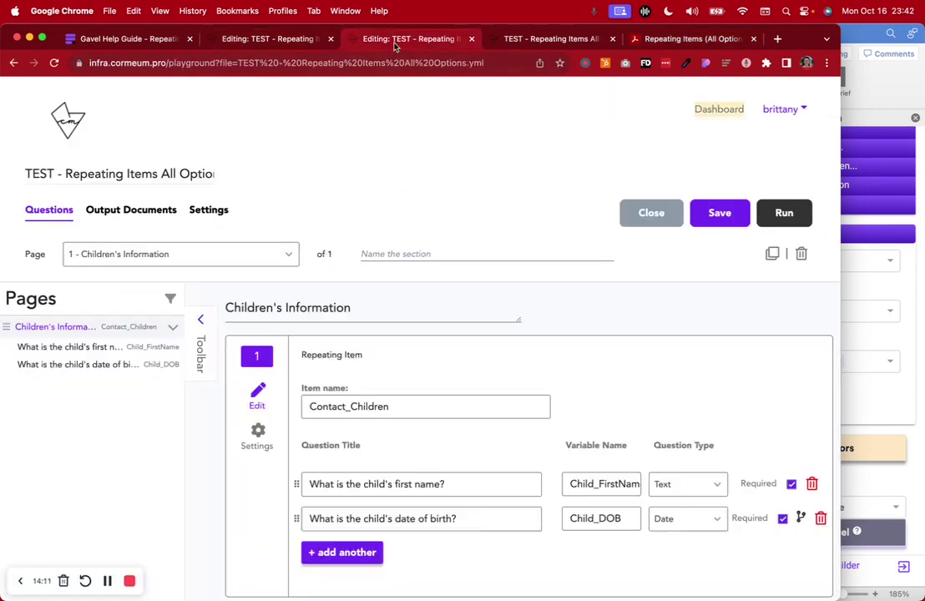
- Compare the Gavel first-name question title with the PDF's first table column Child 1–Child 3
scroll(377, 373, "down", 3)
triple_click(377, 365)
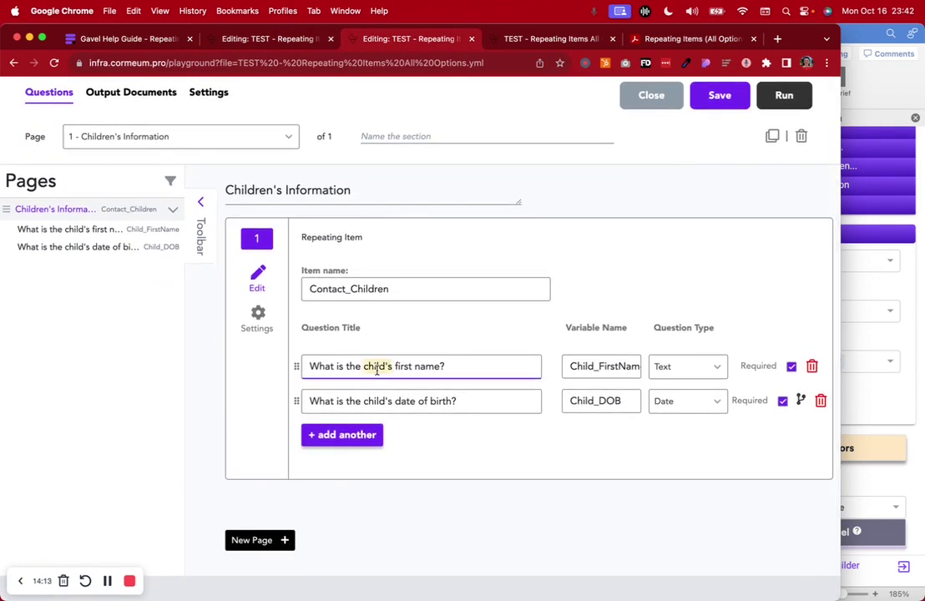
left_click(664, 39)
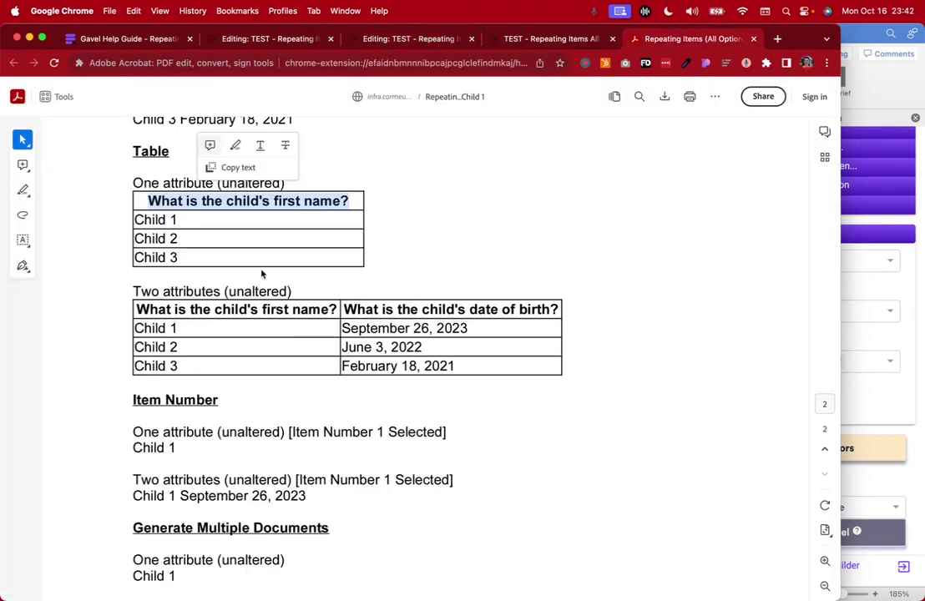
left_click_drag(134, 214, 177, 259)
scroll(175, 268, "down", 3)
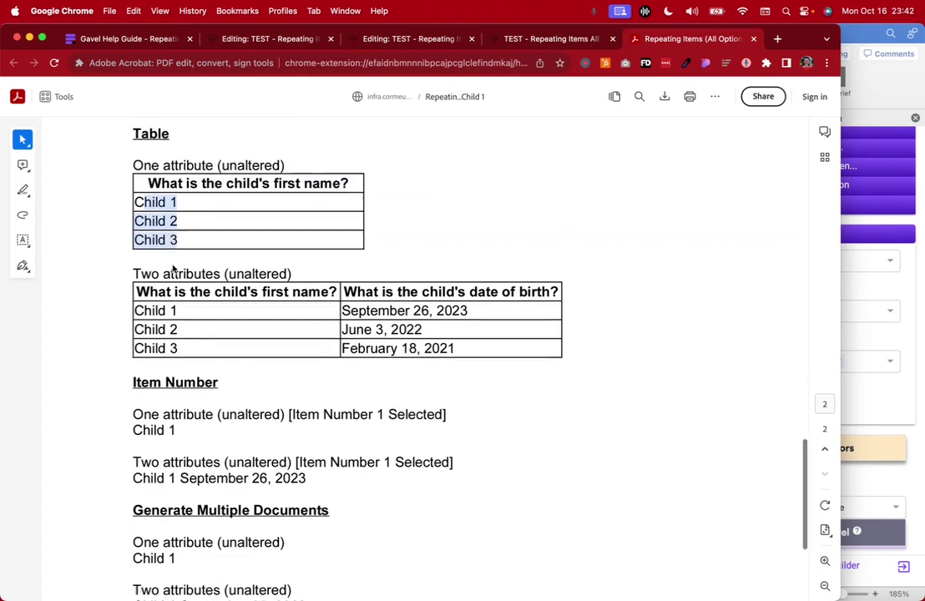
left_click(247, 192)
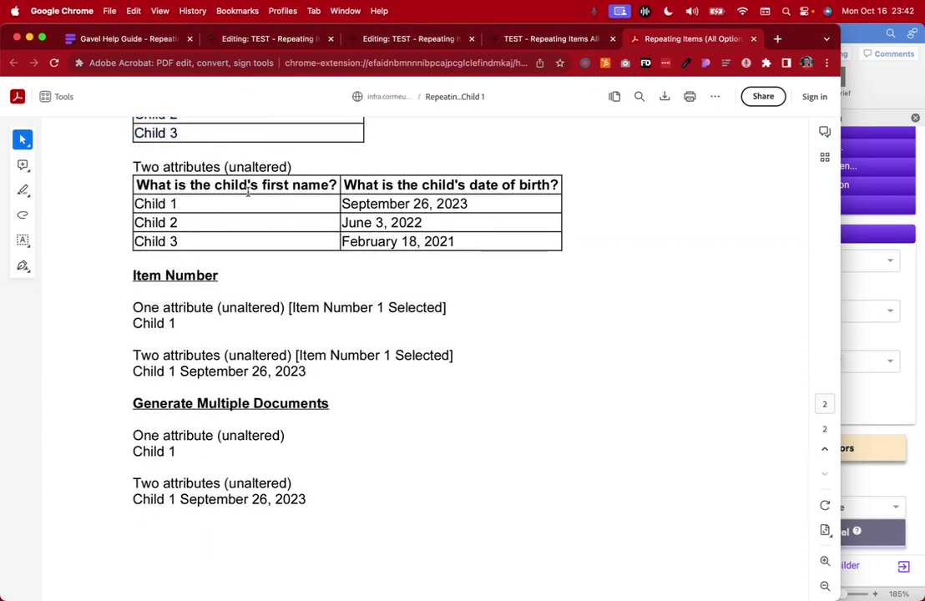
- Check the second table's headers, dates and Item Number, then open Word's repeating-item format list
left_click_drag(300, 184, 372, 185)
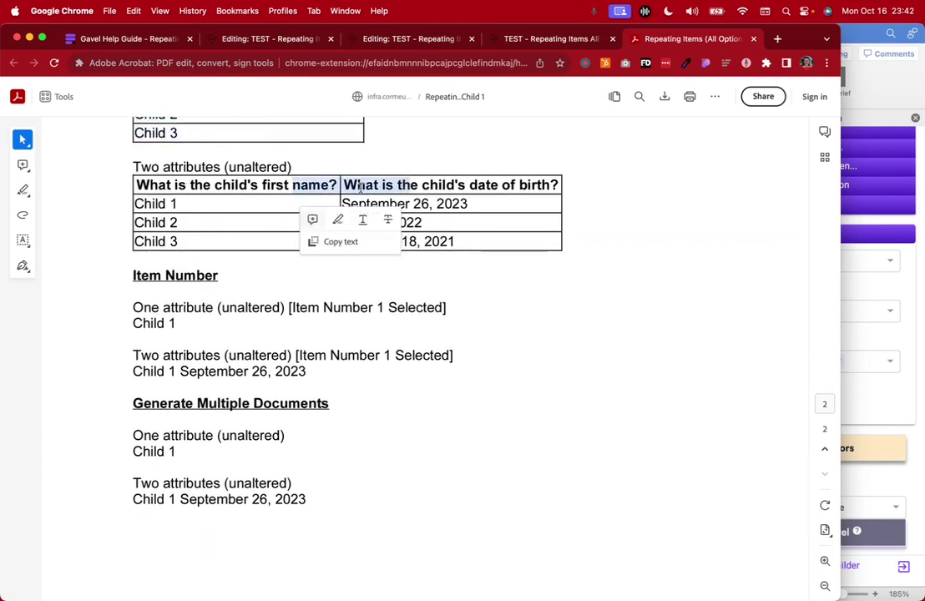
left_click(272, 202)
left_click_drag(291, 205, 395, 240)
scroll(393, 241, "down", 2)
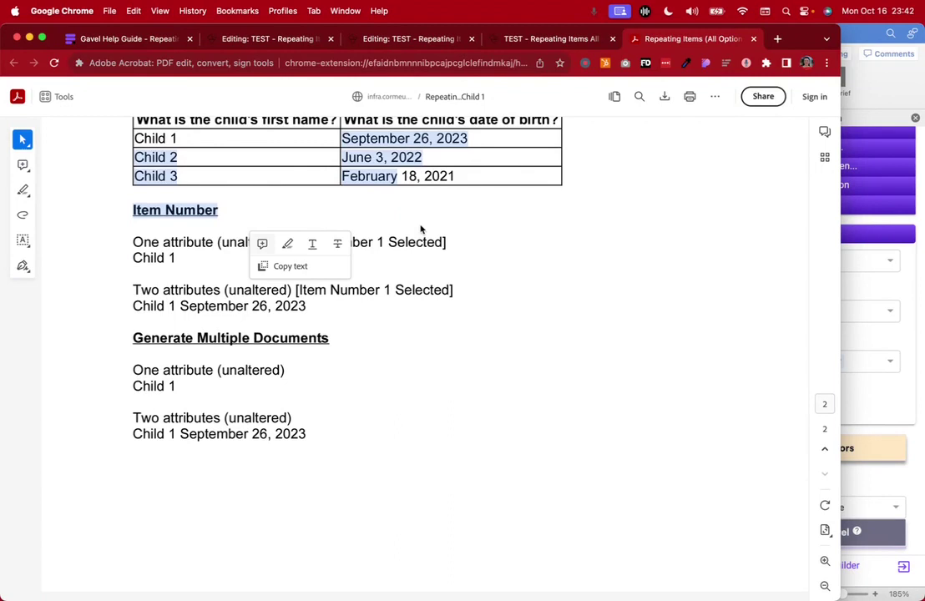
left_click(458, 289)
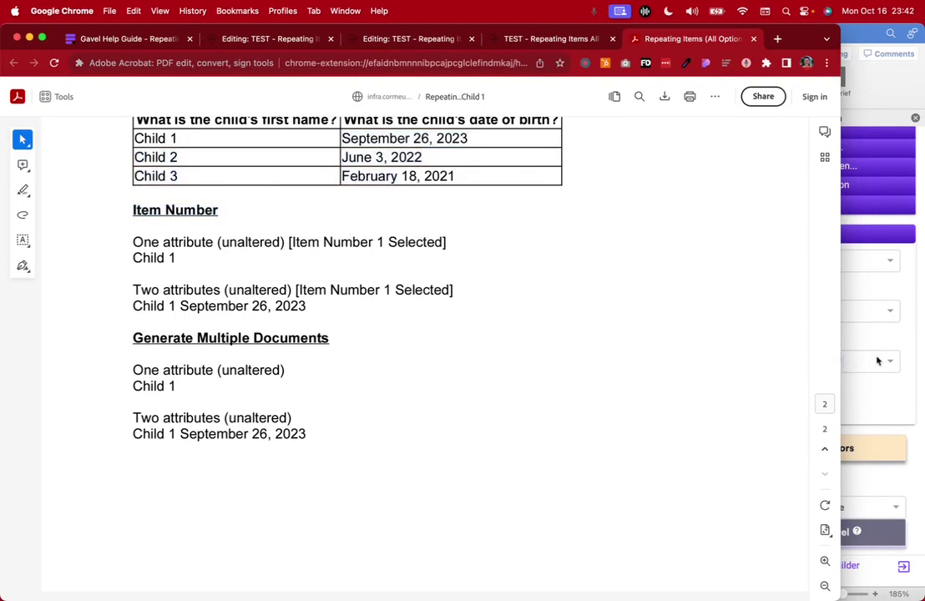
left_click(856, 268)
left_click(856, 264)
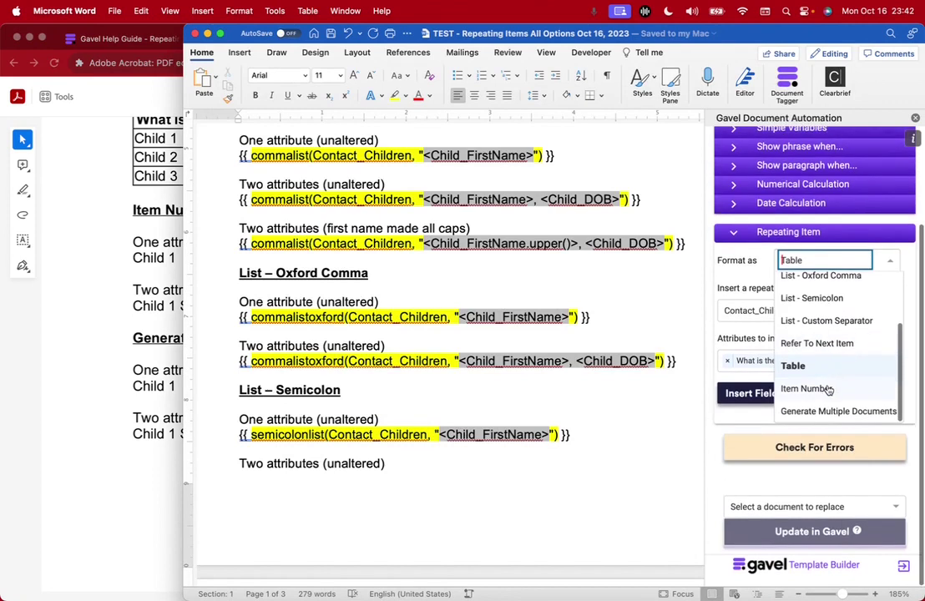
- Switch the repeating-item format to Item Number, inserting item number 1
left_click(828, 389)
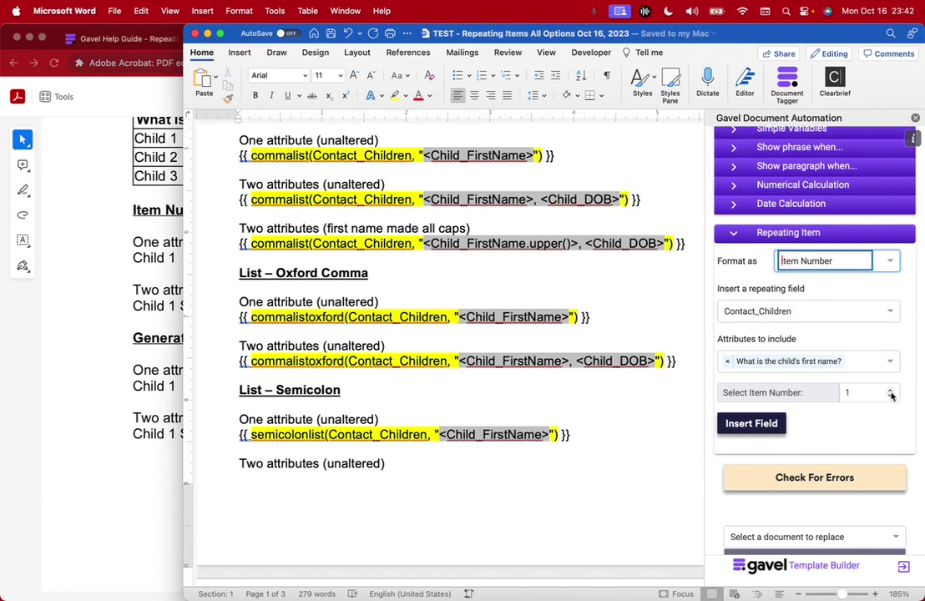
left_click(890, 396)
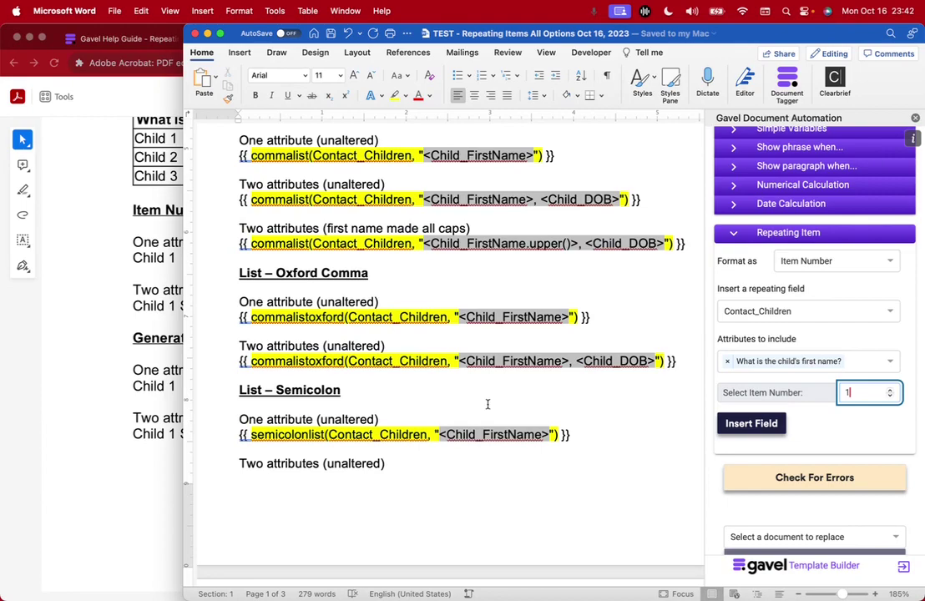
scroll(368, 427, "down", 2)
scroll(368, 428, "down", 20)
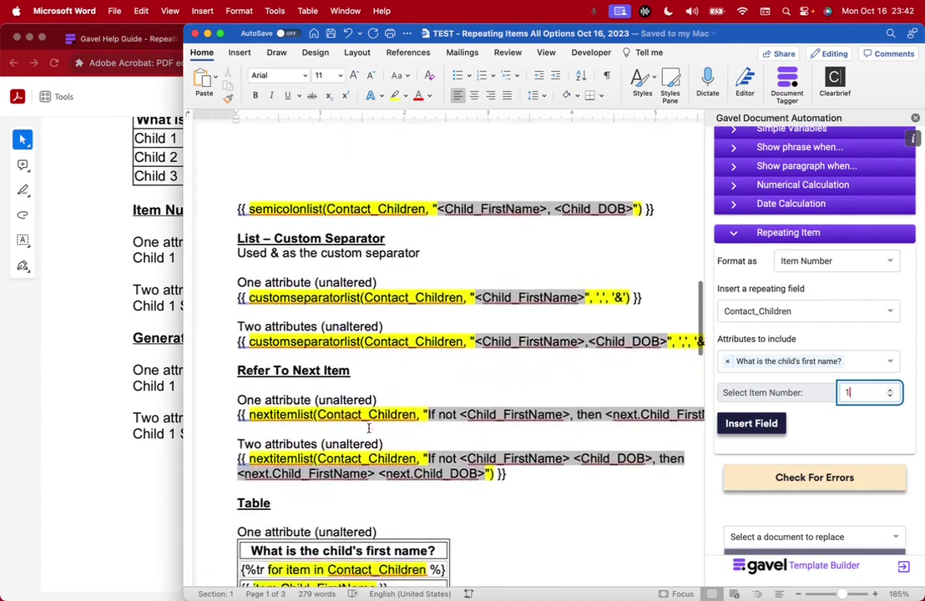
scroll(369, 427, "down", 5)
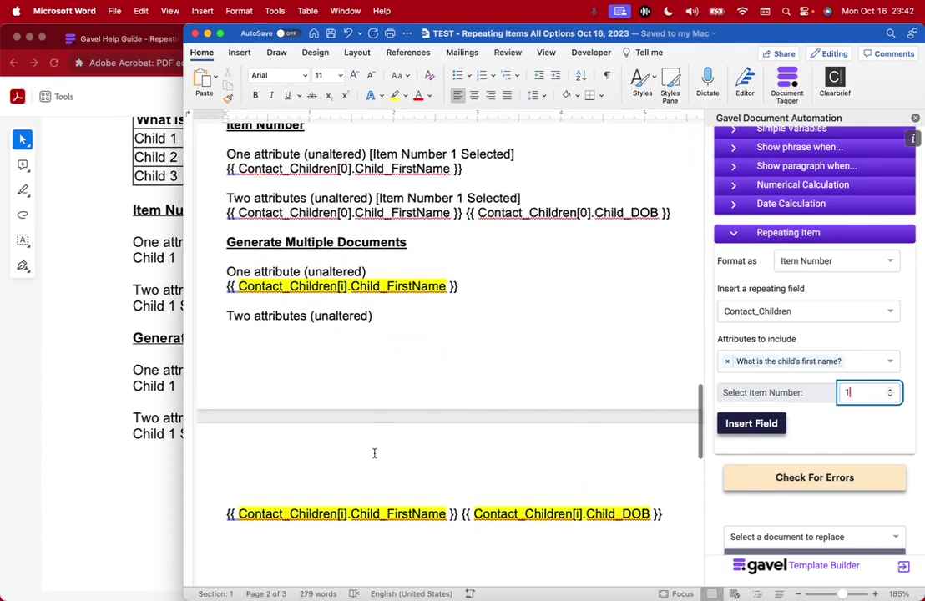
scroll(372, 178, "up", 5)
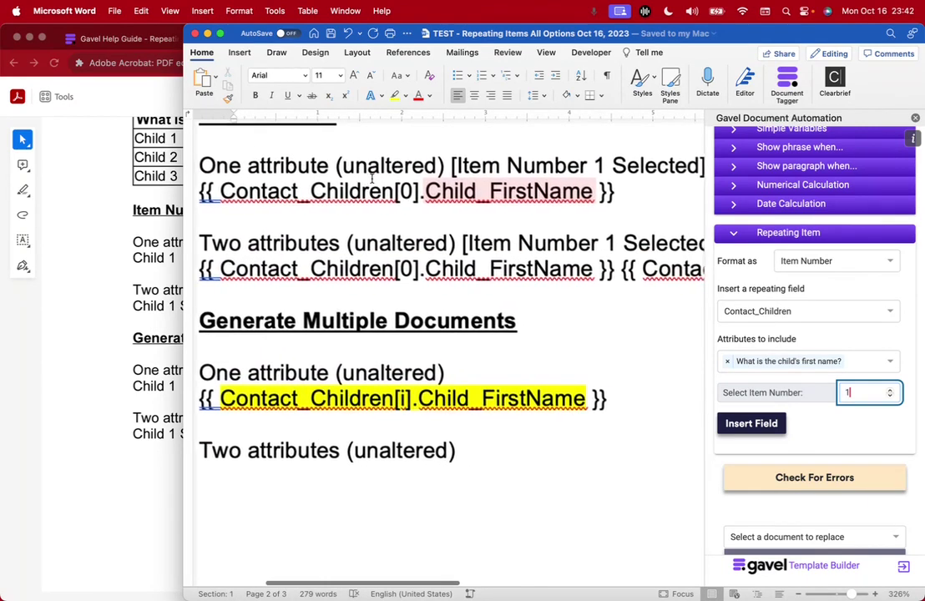
- Inspect the _Children name and 0 index of the Contact_Children[0] tag, then return to the PDF
left_click_drag(299, 195, 395, 194)
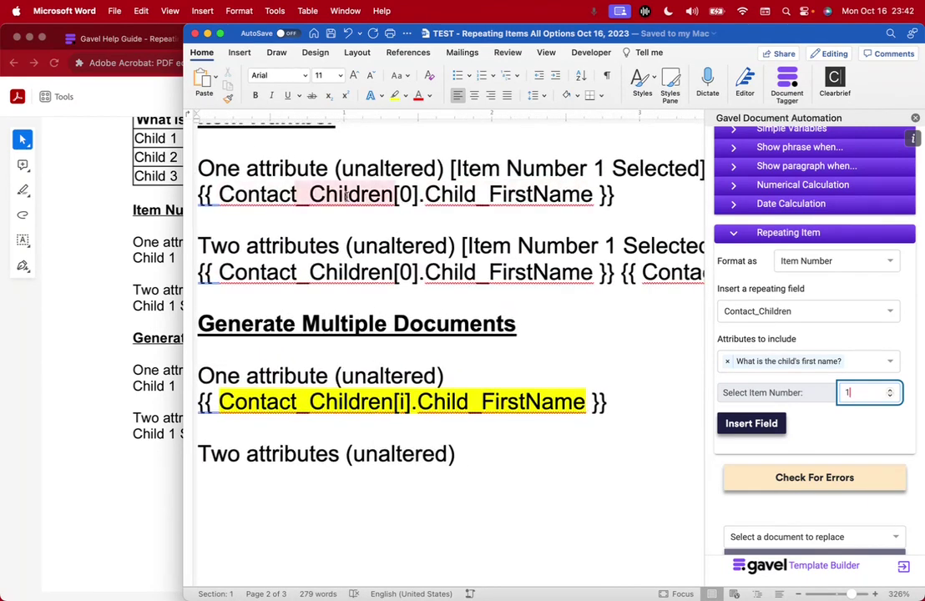
left_click(404, 194)
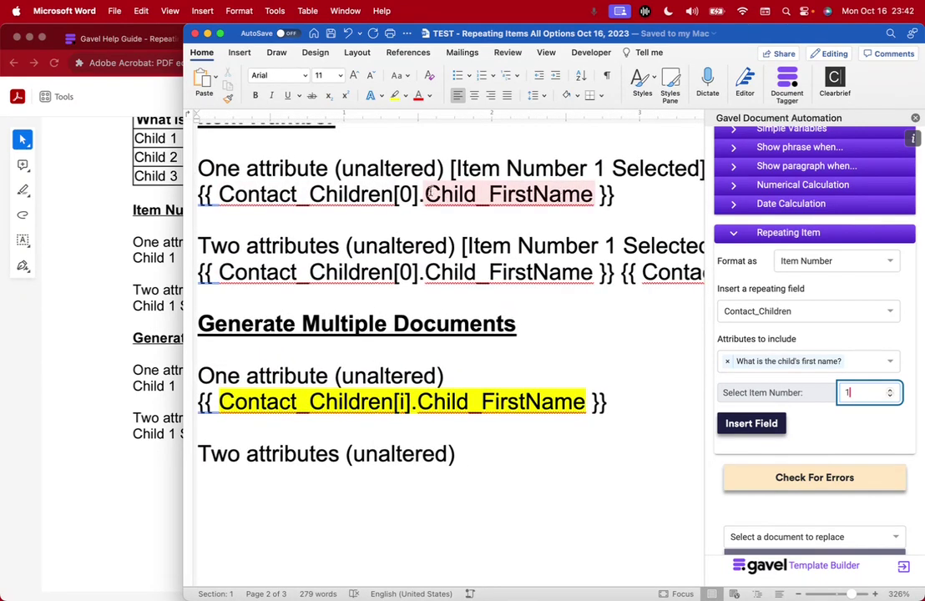
double_click(404, 193)
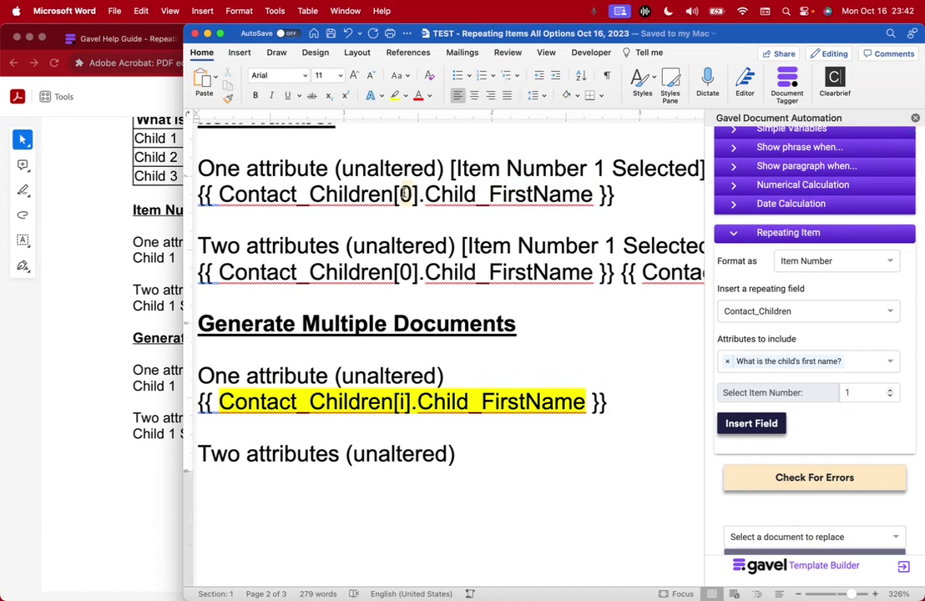
left_click(411, 194)
left_click_drag(297, 195, 393, 196)
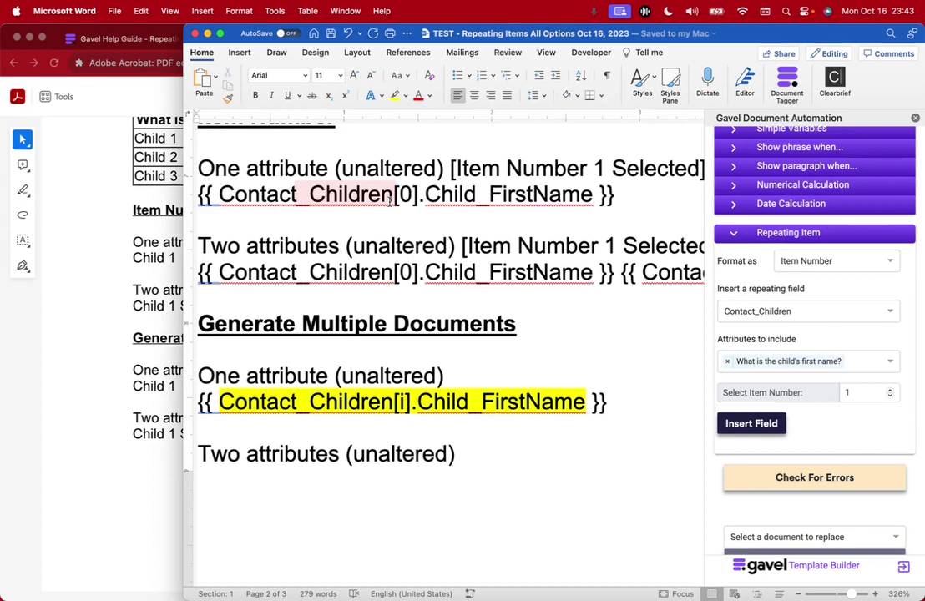
left_click(393, 197)
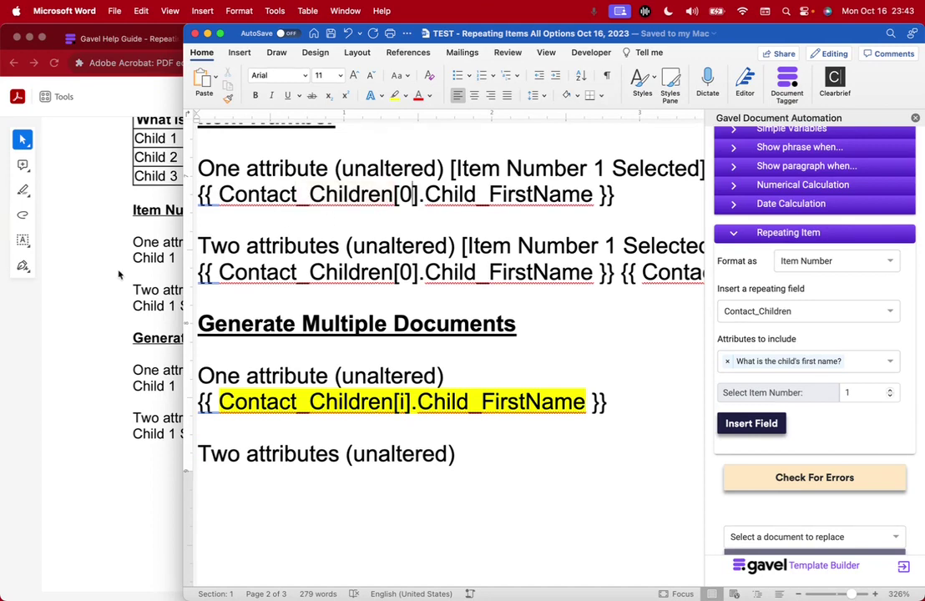
scroll(307, 236, "down", 5, "ctrl")
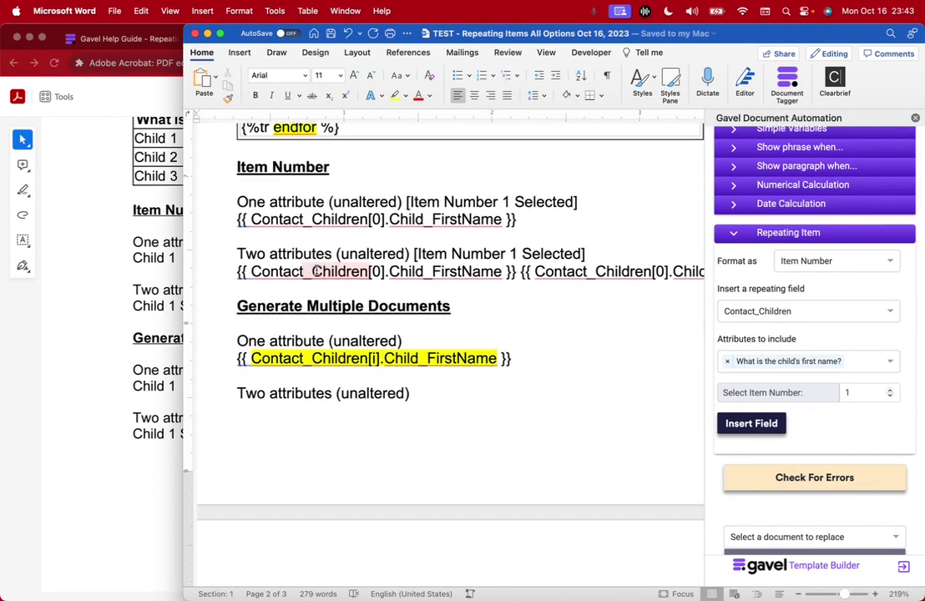
left_click(158, 281)
- Copy 'Child 1' from the PDF's Two attributes line
left_click_drag(131, 258, 202, 257)
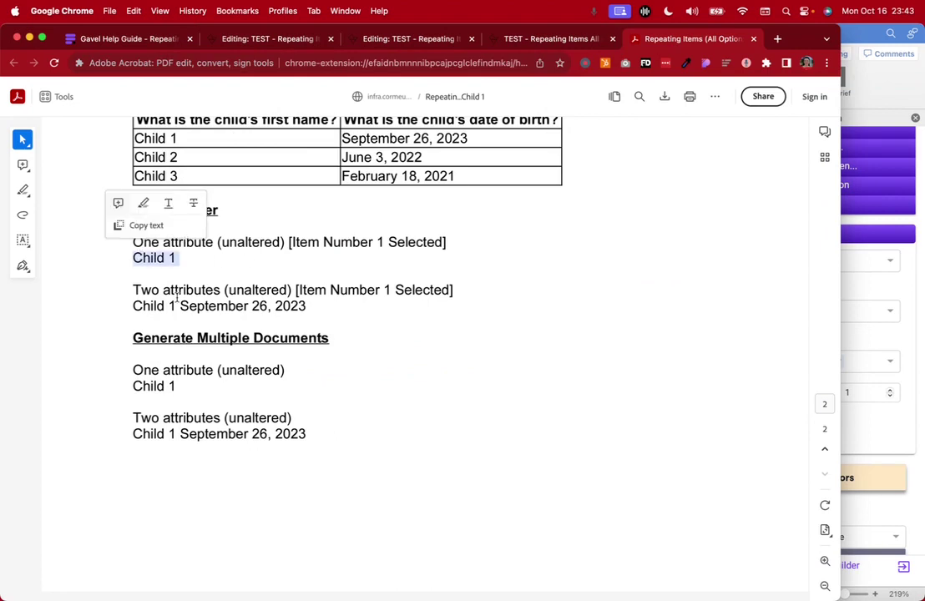
left_click_drag(162, 290, 382, 290)
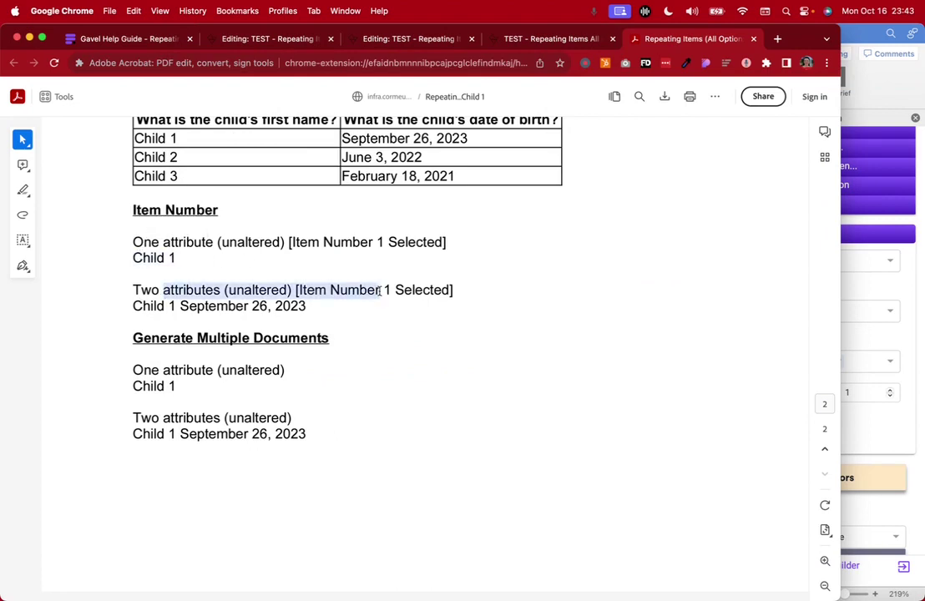
left_click_drag(133, 306, 175, 307)
key("super+c")
left_click(261, 304)
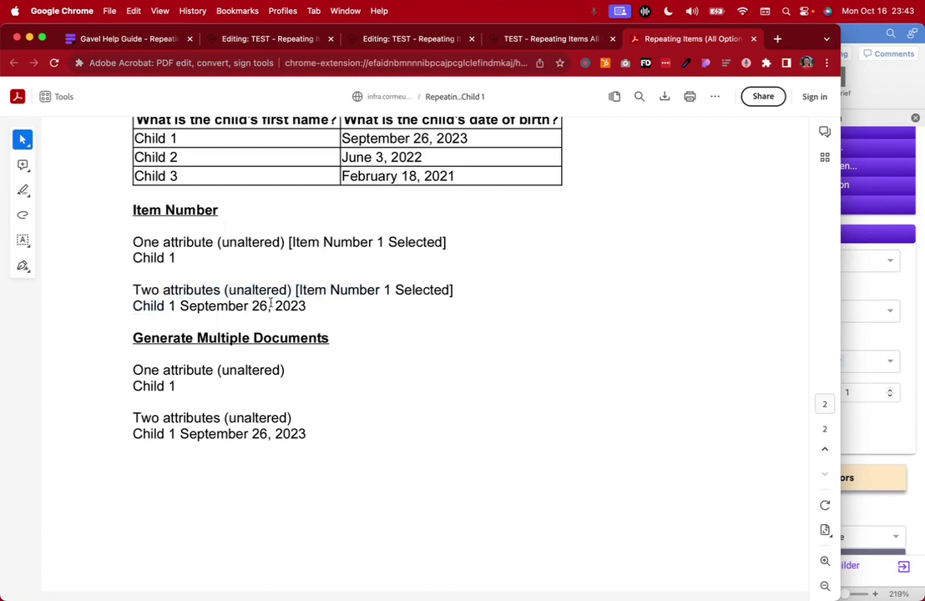
- Inspect the September 26, 2023 date and the Generate Multiple Documents heading
left_click_drag(309, 307, 179, 307)
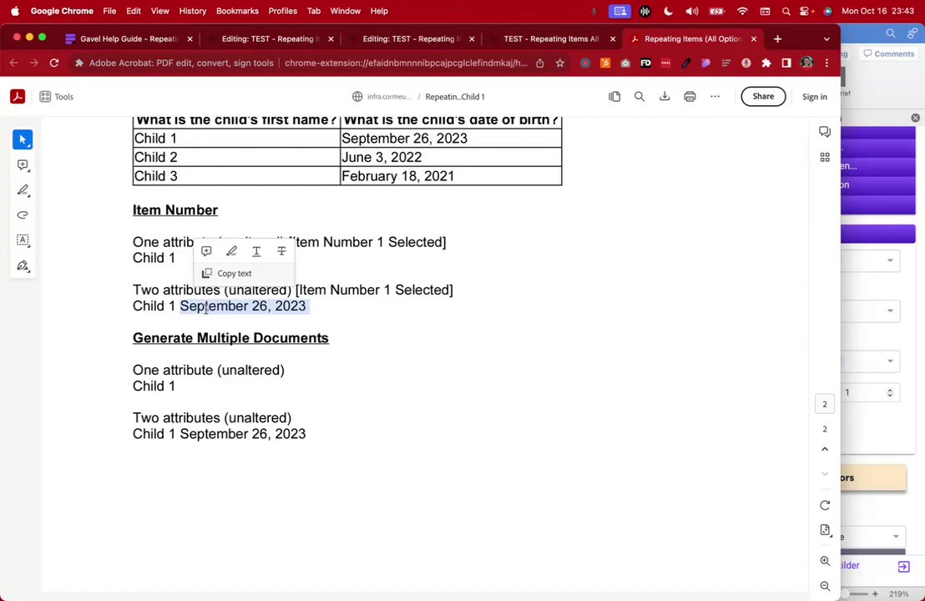
left_click(203, 433)
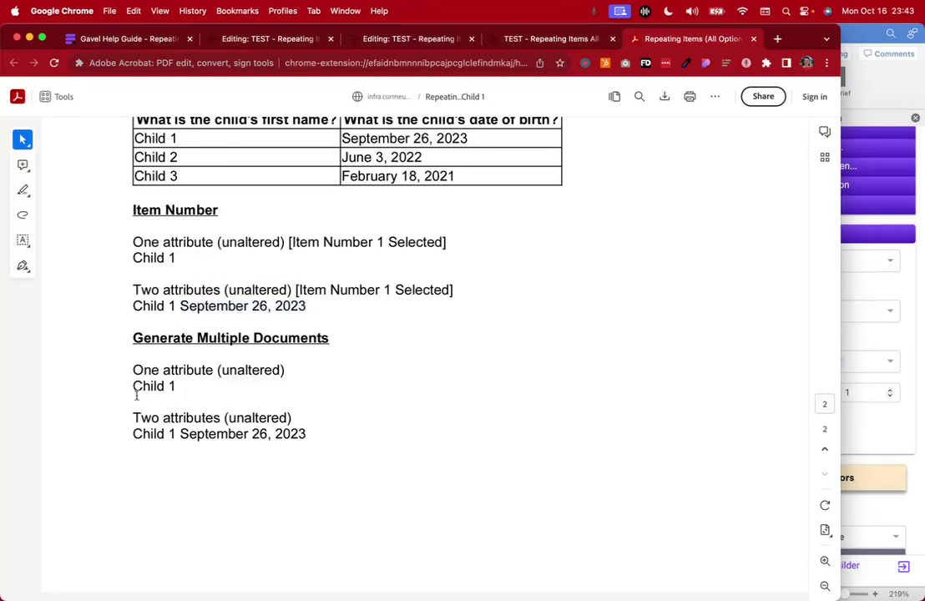
left_click_drag(126, 337, 423, 355)
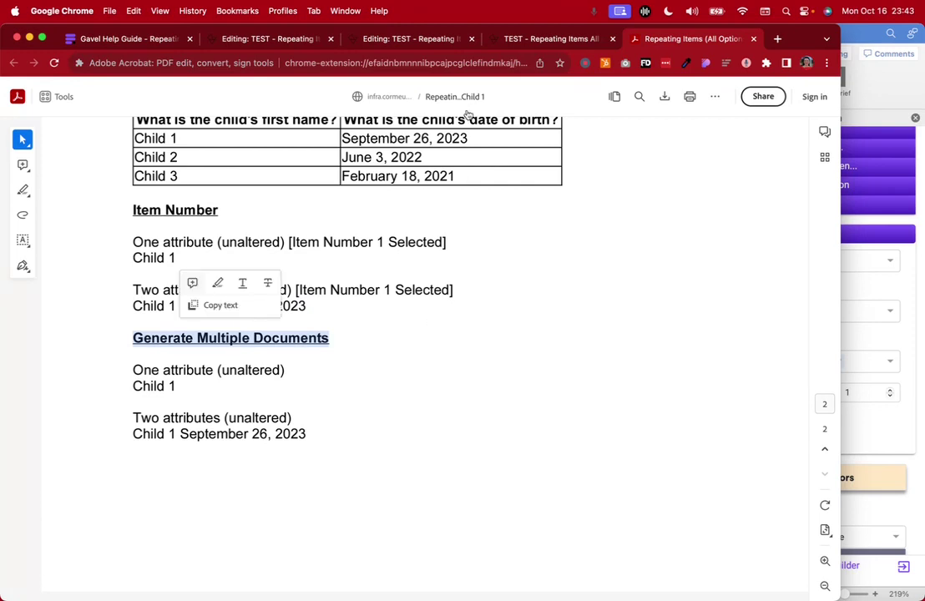
left_click(541, 40)
- Review the question editor and PDF, then close the duplicate Gavel editing tab with Cmd+W
left_click(408, 42)
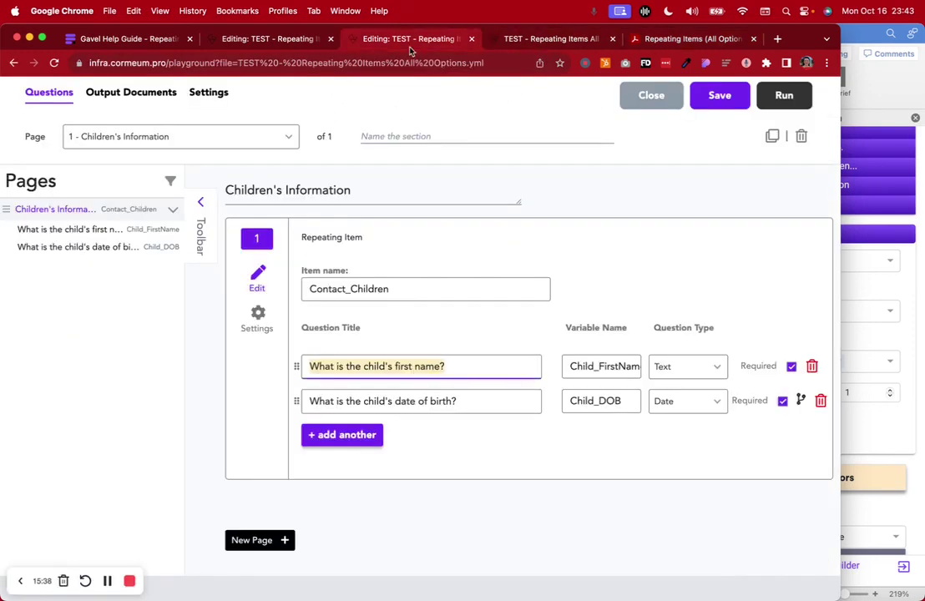
scroll(388, 313, "up", 3)
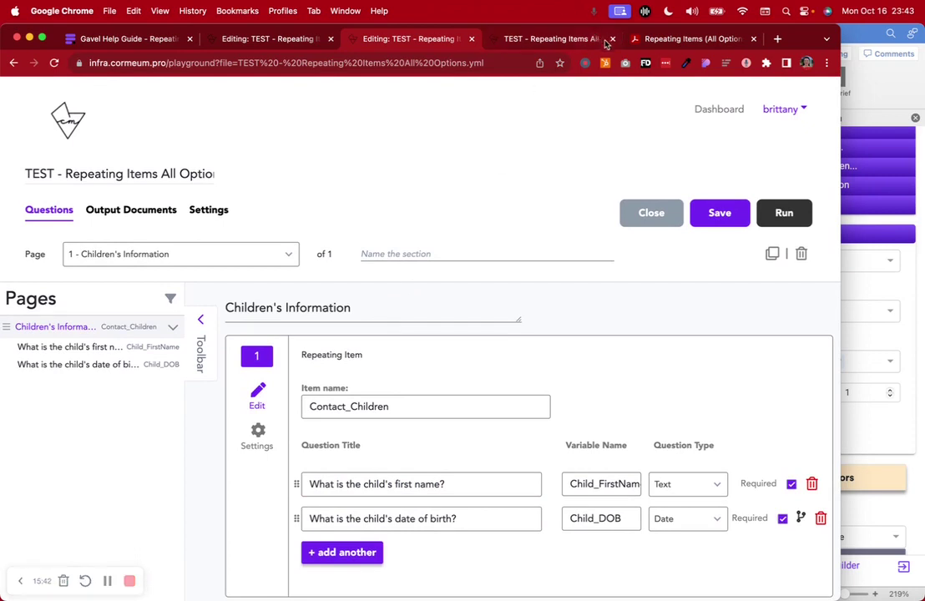
left_click(654, 39)
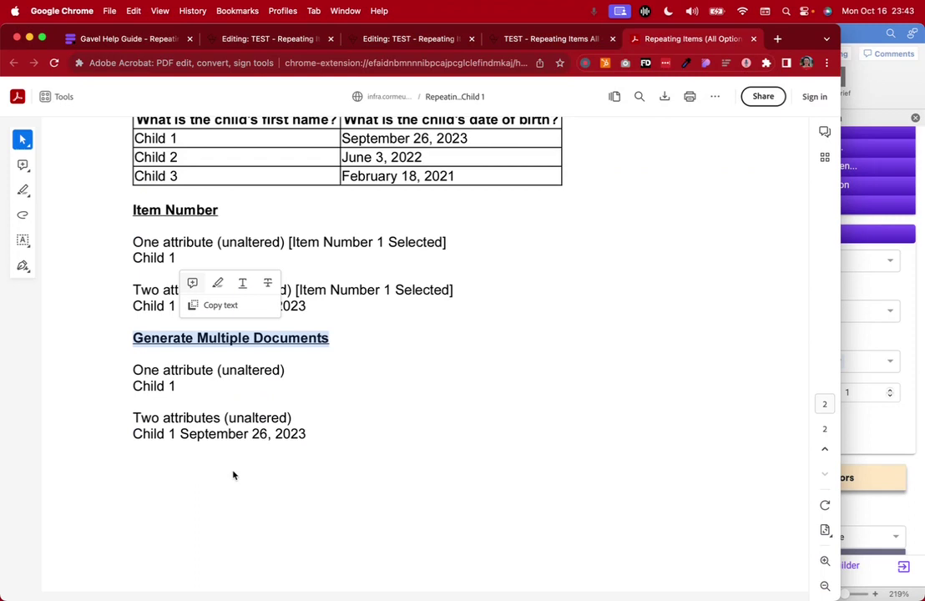
left_click(392, 42)
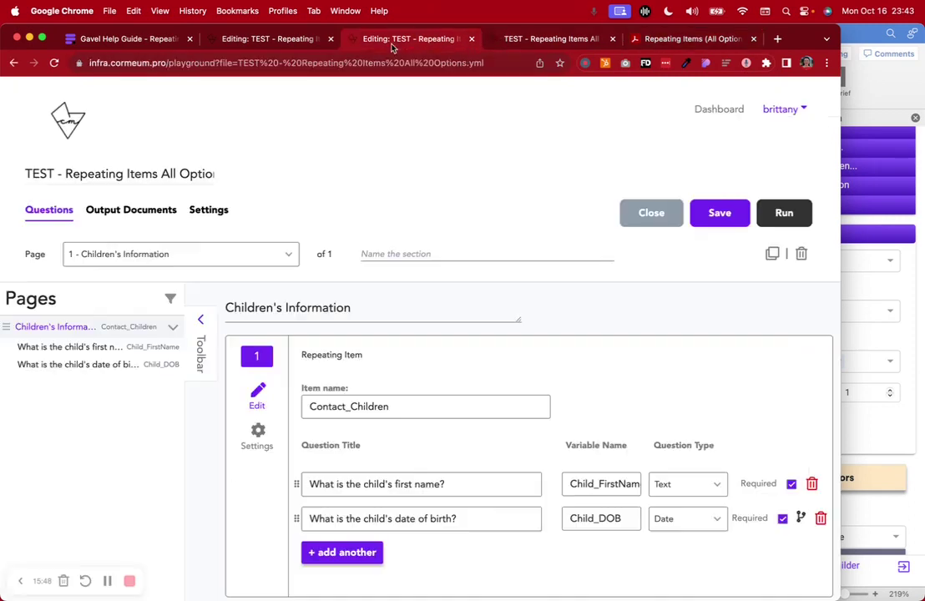
key("super+w")
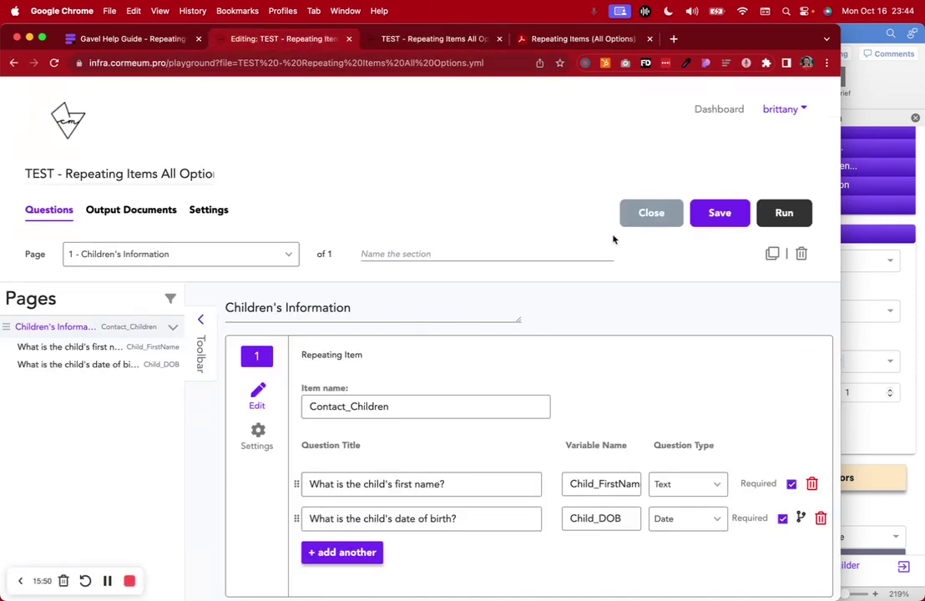
- Insert a page break so the Two attributes section starts on a new page
left_click(846, 34)
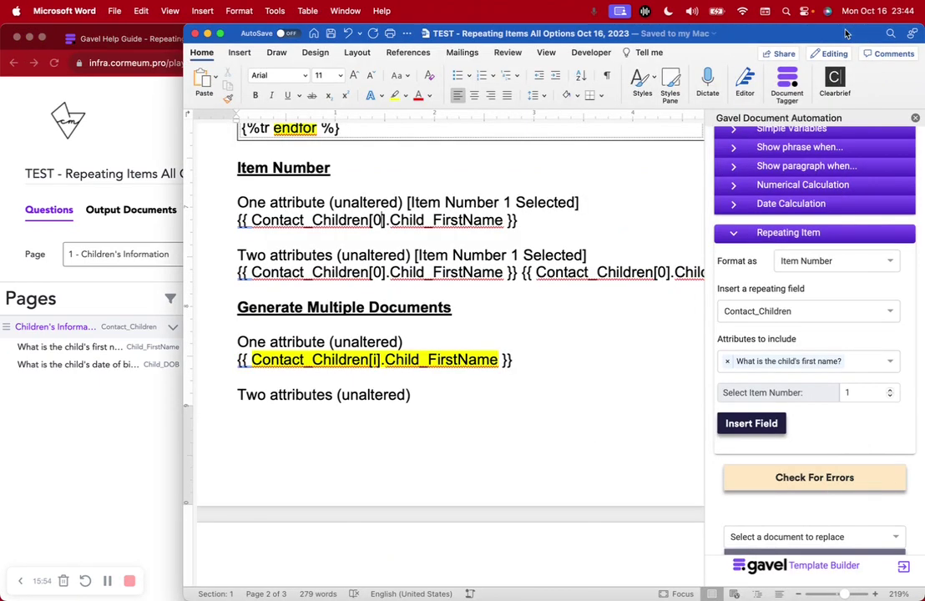
scroll(401, 415, "down", 3)
scroll(401, 415, "down", 2)
scroll(491, 269, "down", 2)
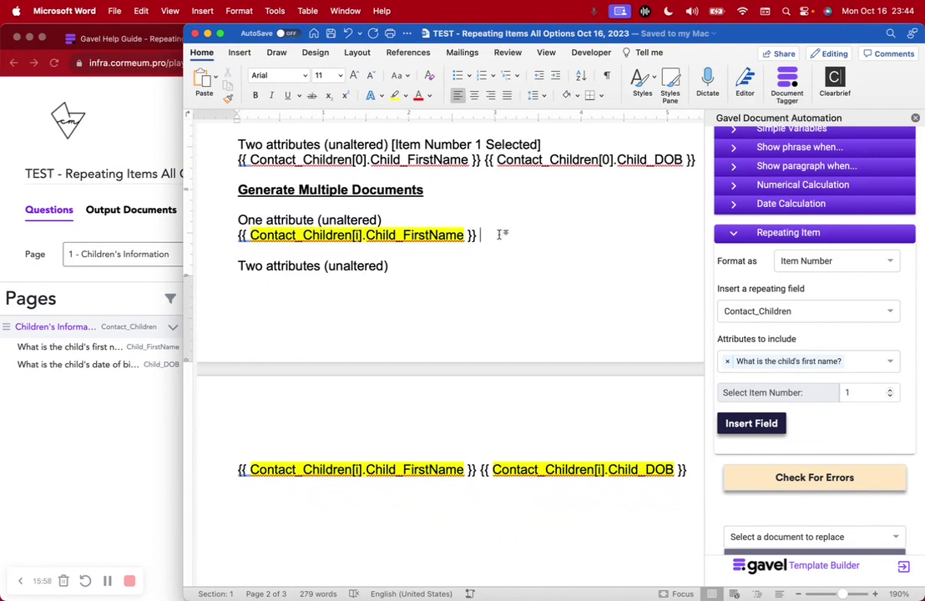
key("super+Return")
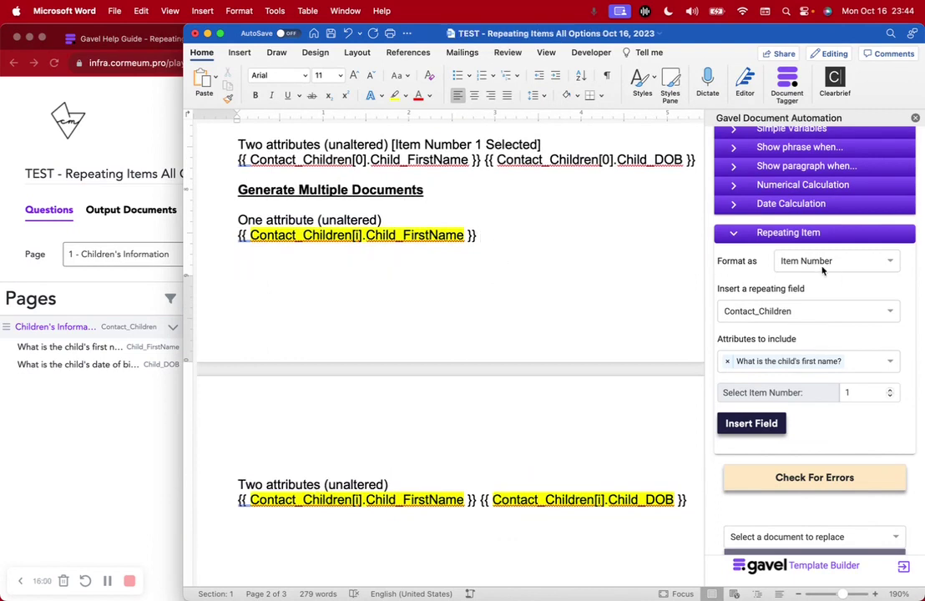
- Set Format as to Generate Multiple Documents for Contact_Children, test-inserting a first-name tag then undoing it
left_click(818, 261)
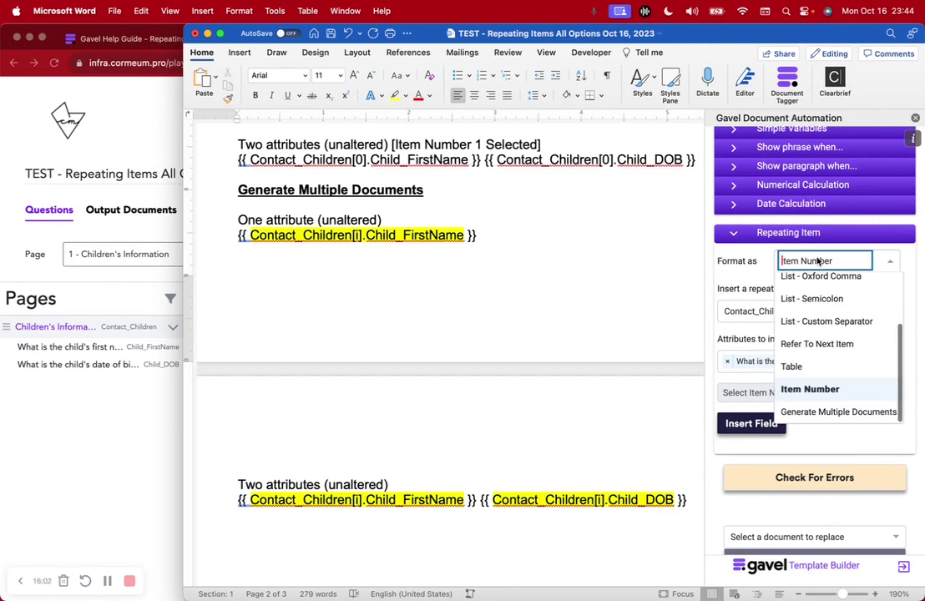
scroll(811, 398, "down", 1)
left_click(851, 383)
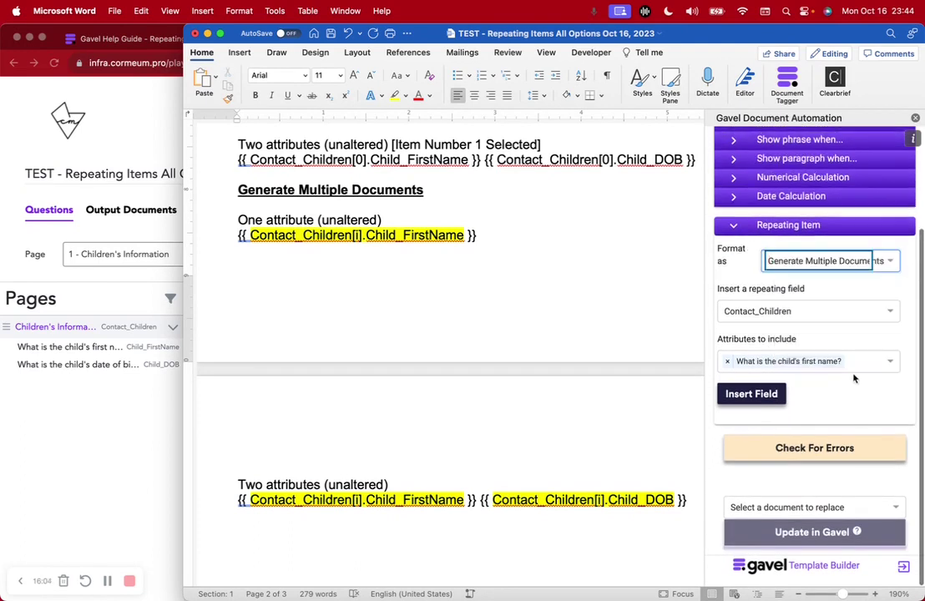
left_click(774, 311)
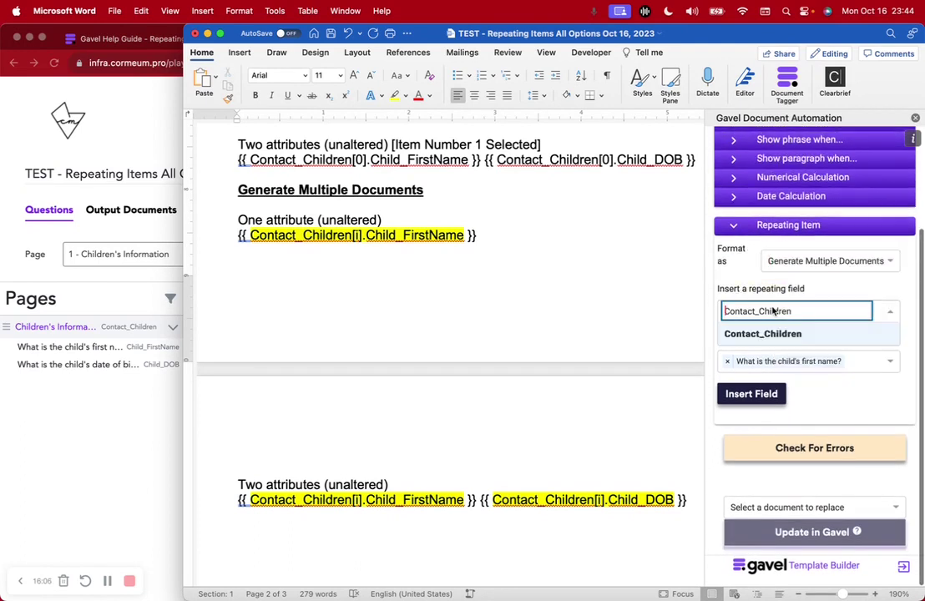
left_click(763, 336)
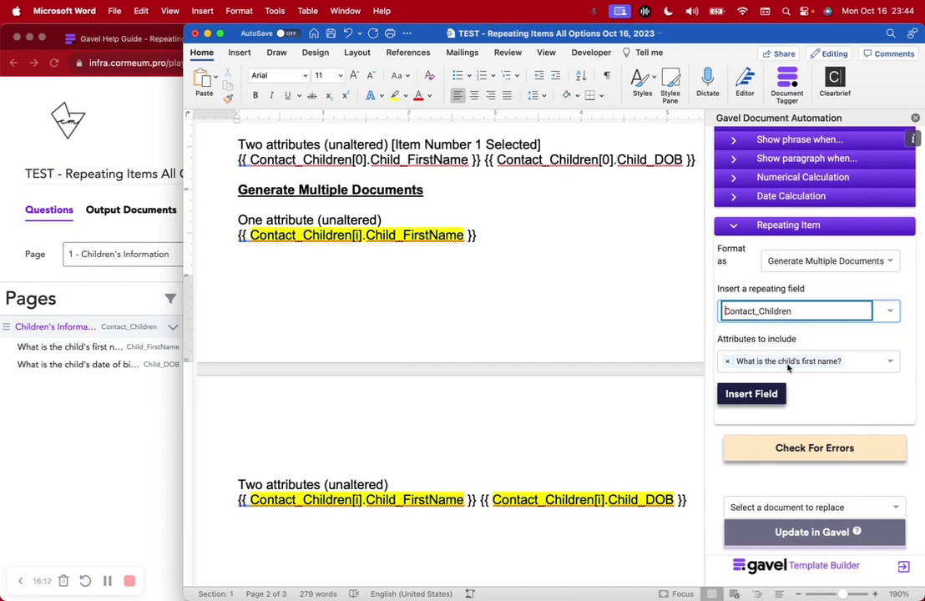
left_click(520, 268)
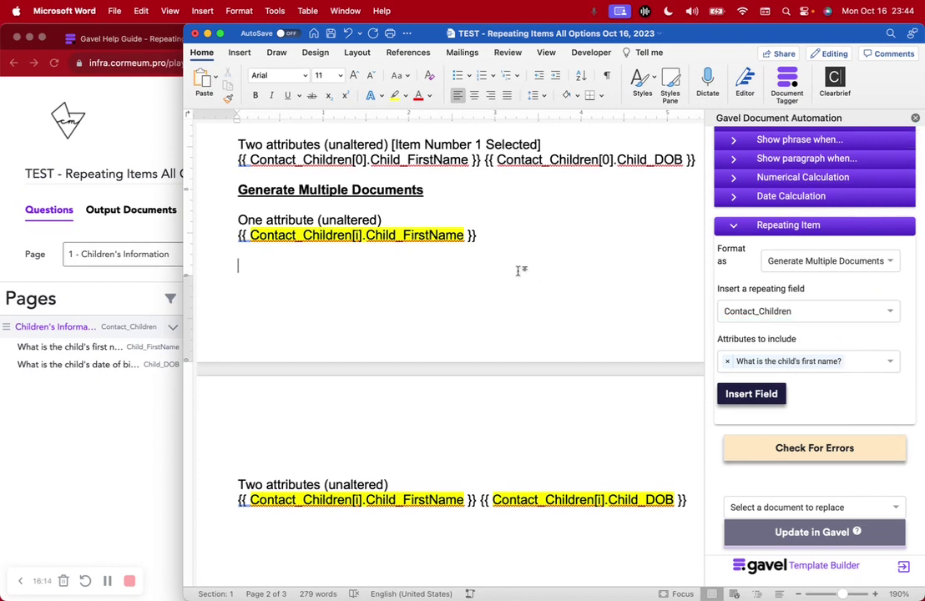
left_click(843, 364)
left_click(819, 340)
left_click(745, 397)
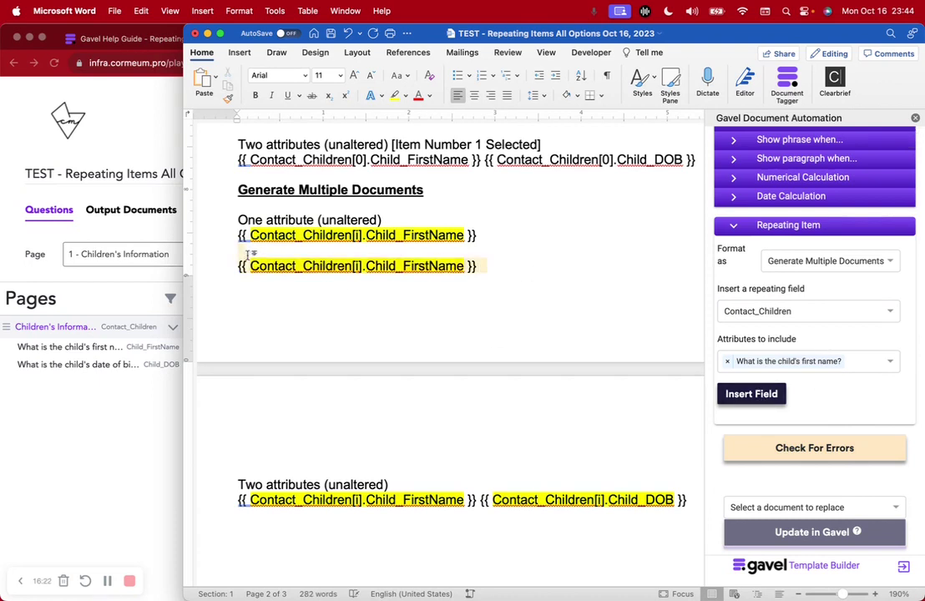
key("super+z")
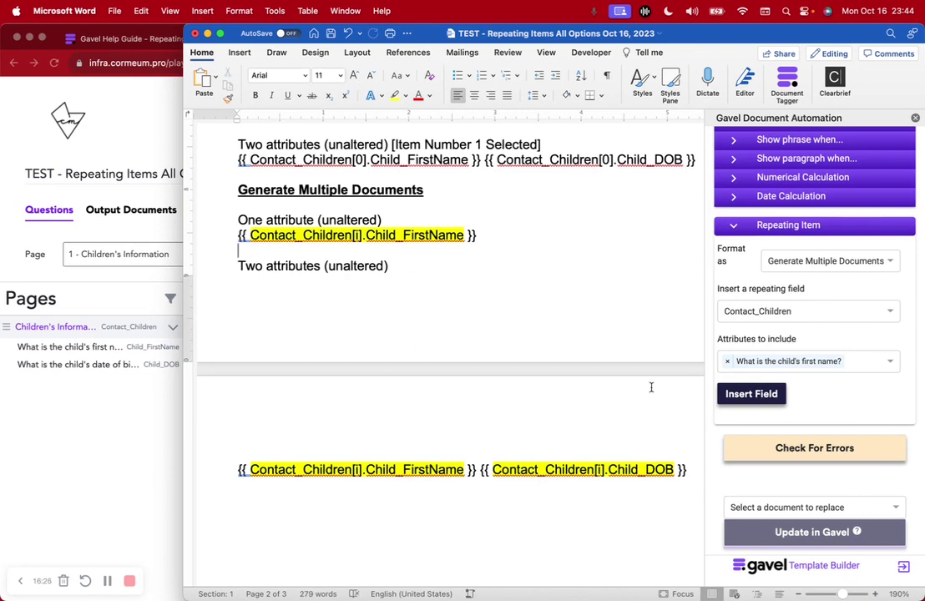
- Save the Word template and close its window
left_click(330, 34)
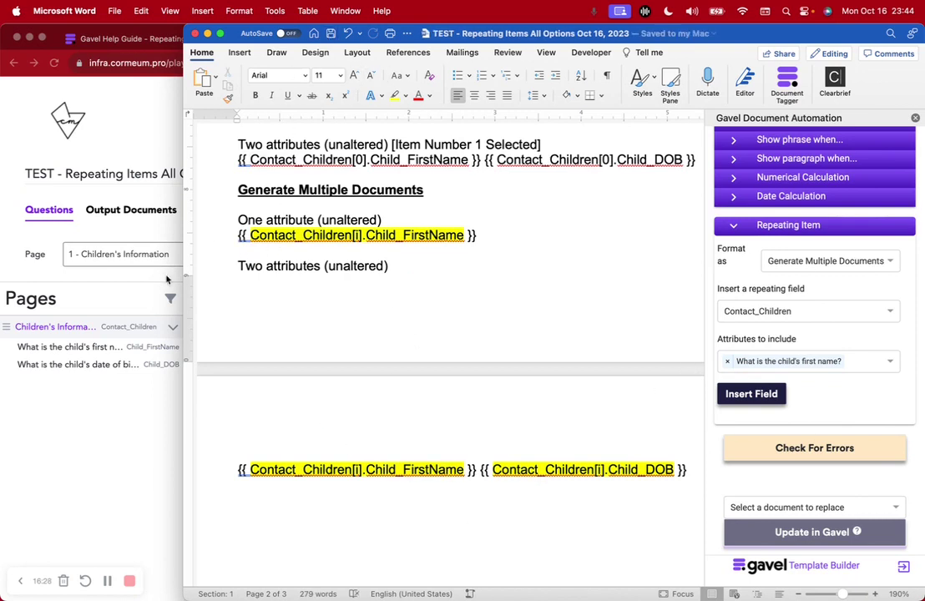
left_click(110, 431)
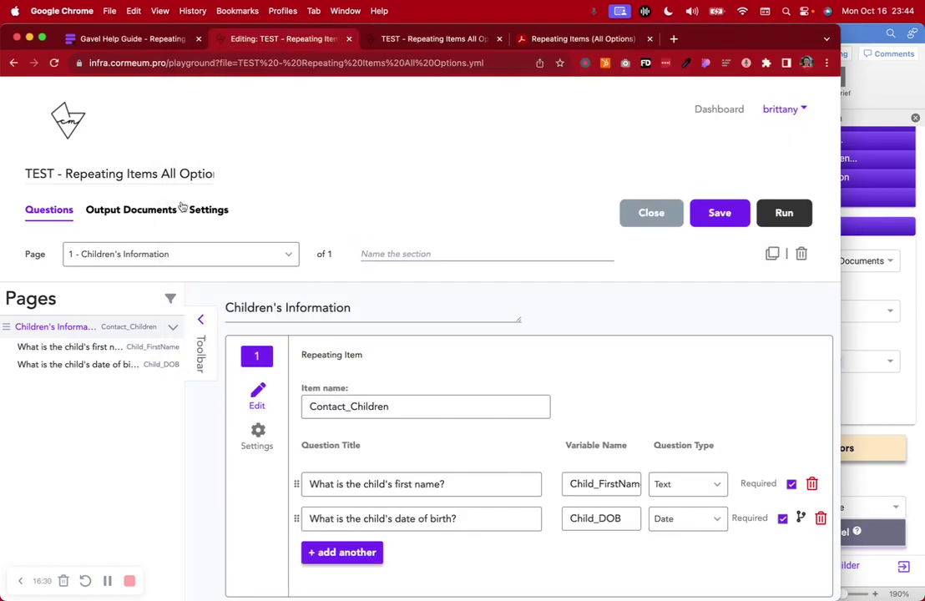
left_click(880, 30)
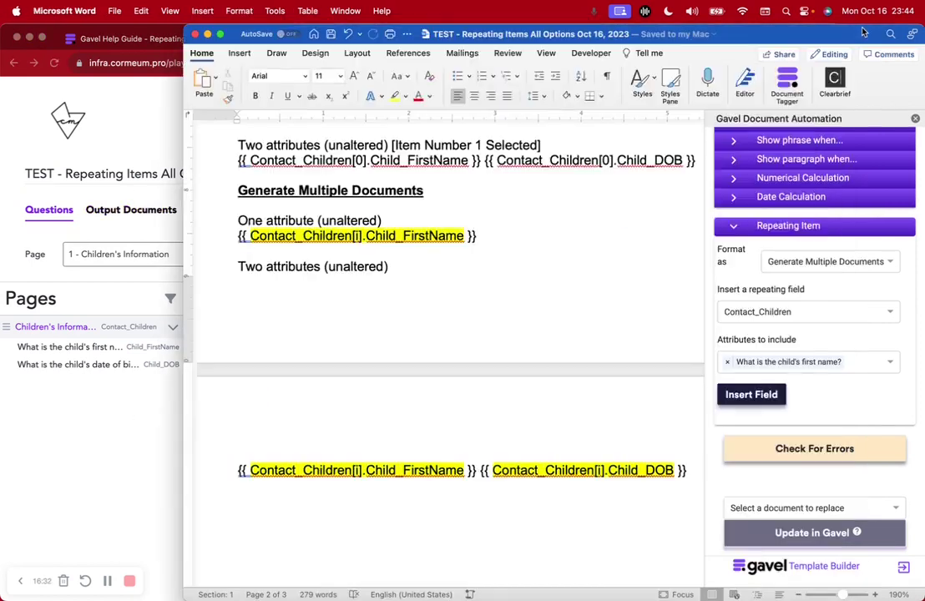
left_click(195, 34)
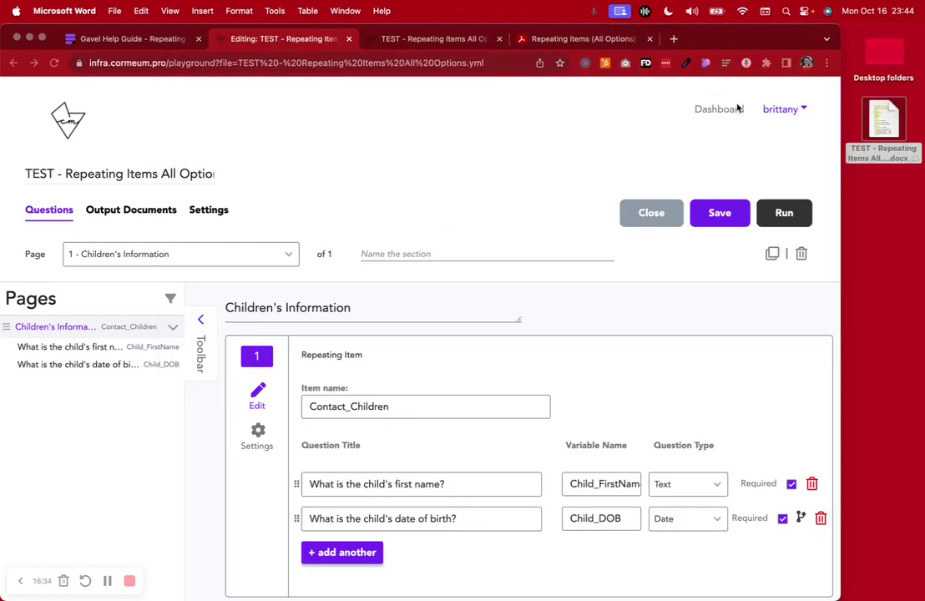
- In Output Documents, cancel a new TEST template upload and expand the existing document's settings
left_click(131, 210)
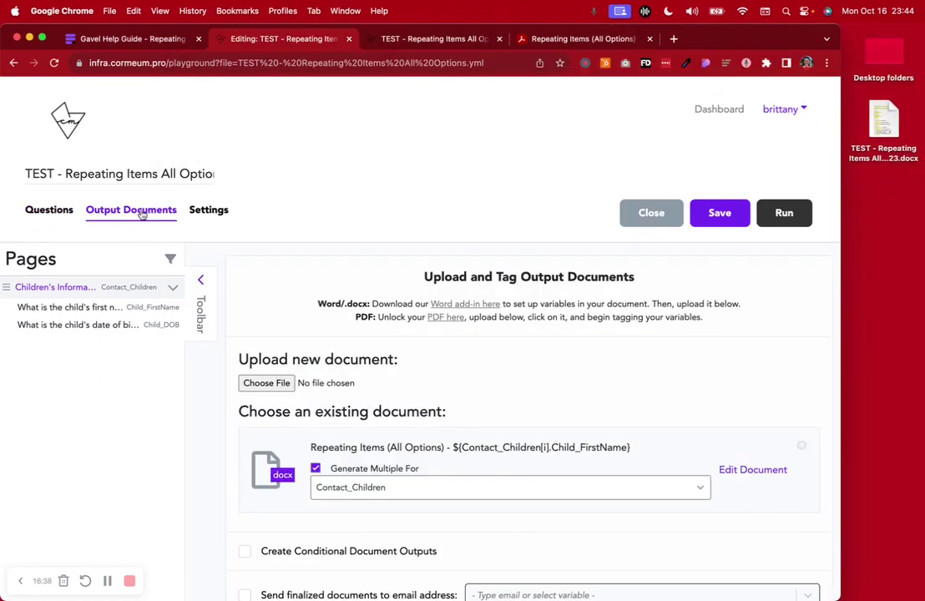
scroll(284, 367, "down", 1)
left_click(275, 373)
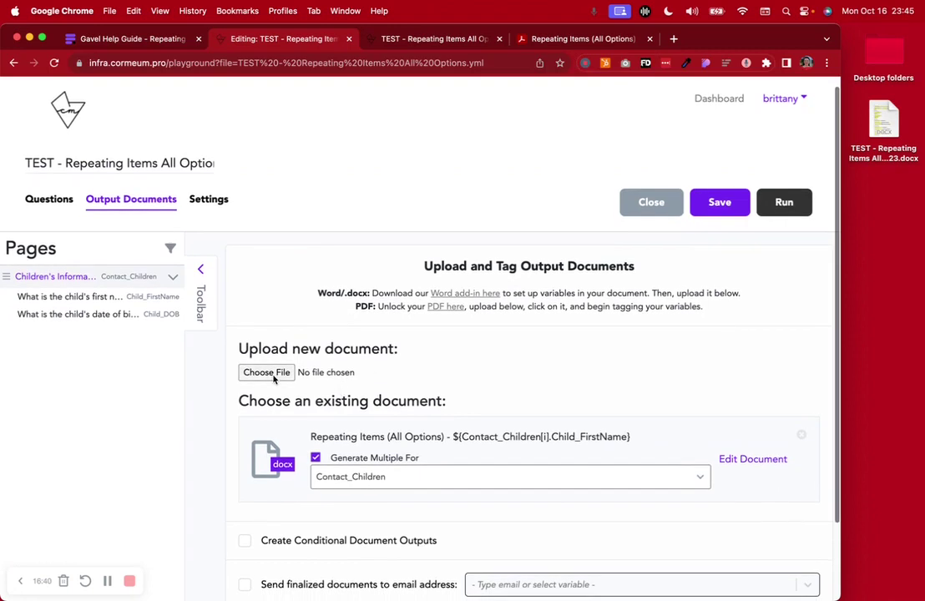
left_click(209, 197)
left_click(285, 197)
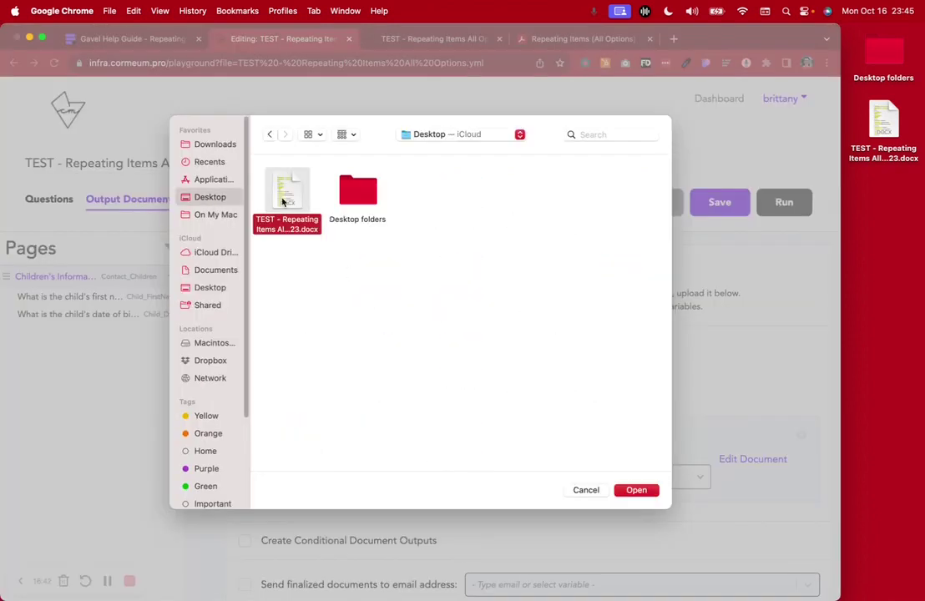
left_click(595, 491)
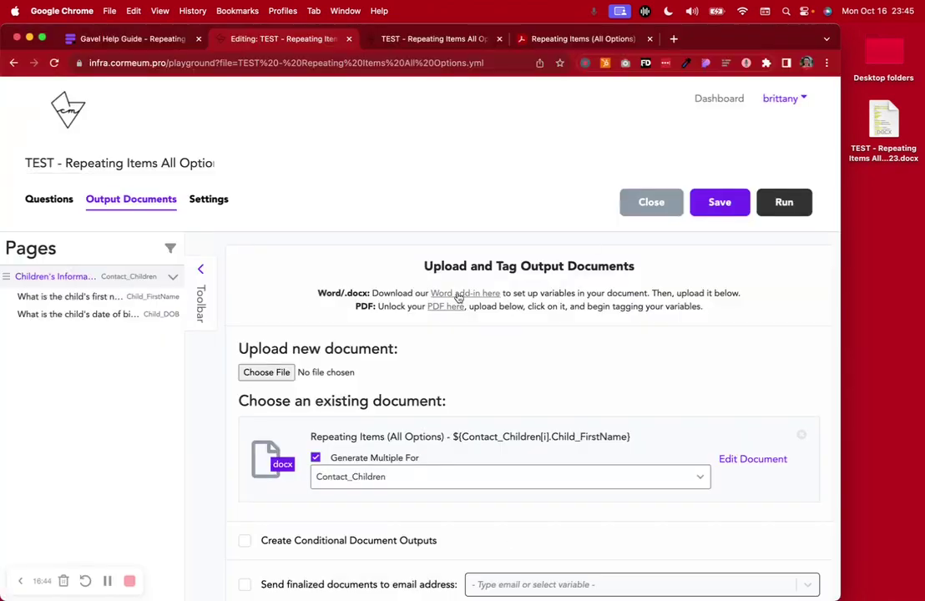
scroll(458, 299, "down", 3)
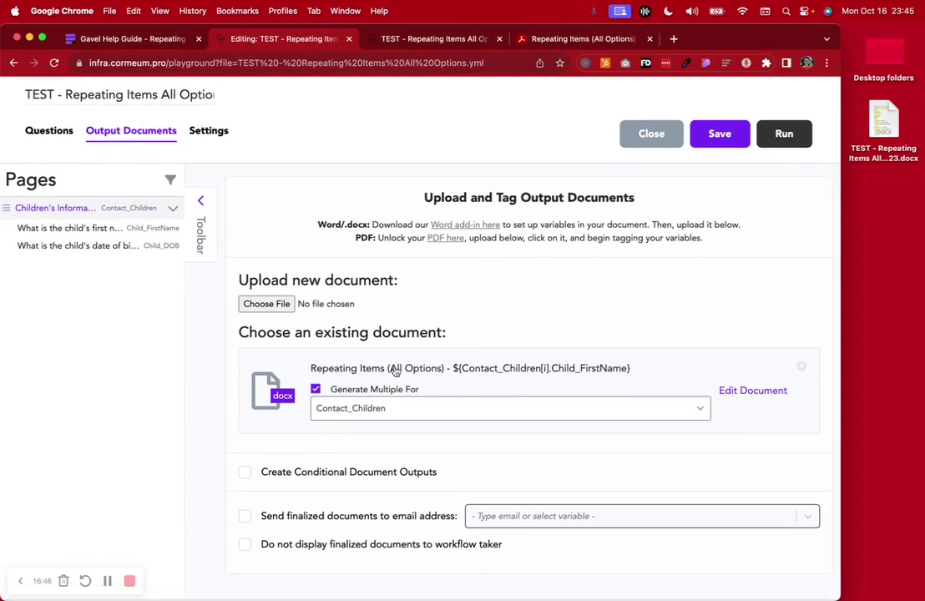
left_click(396, 370)
- Keep the output document's Generate as format set to PDF
left_click(333, 429)
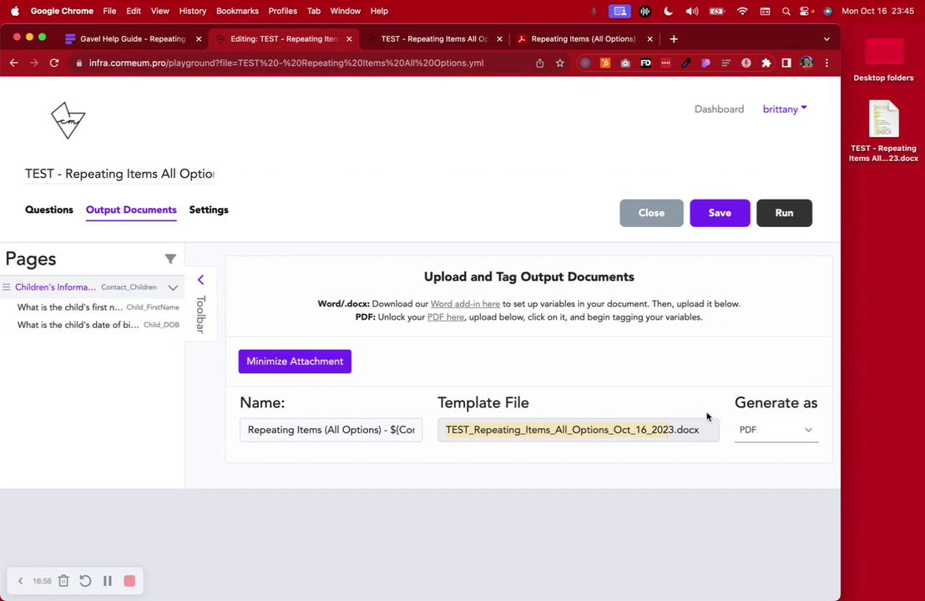
left_click(776, 427)
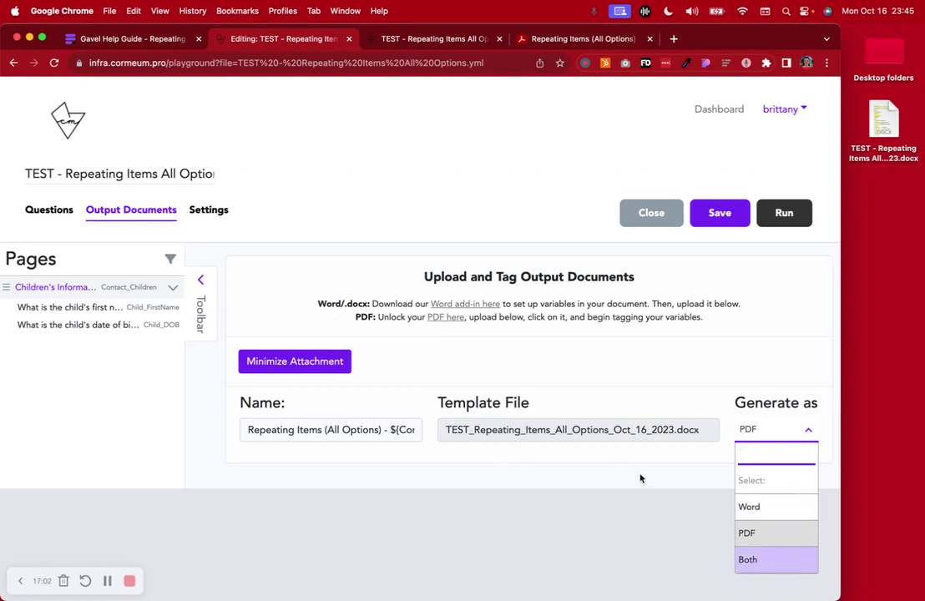
left_click(751, 532)
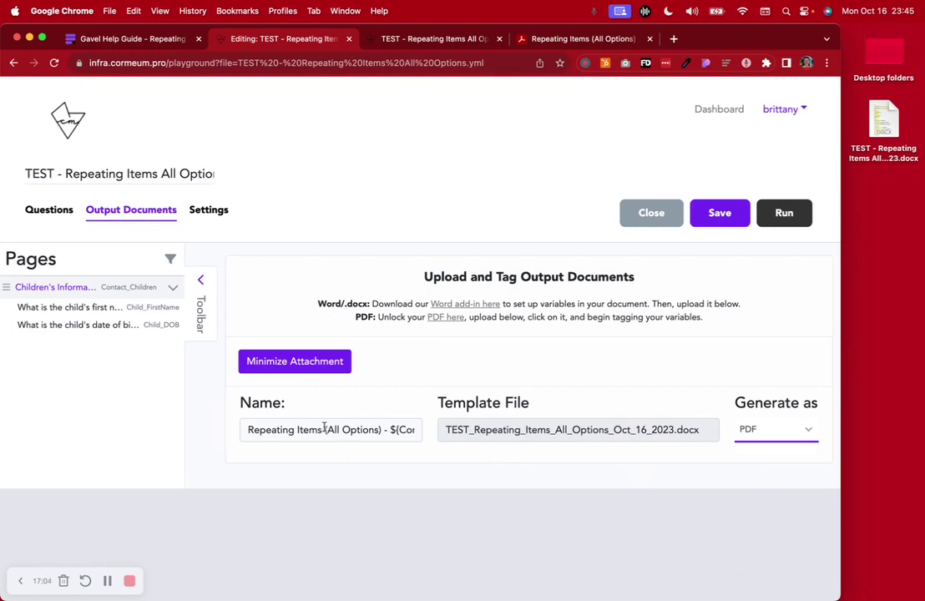
- Confirm the name ends with ${Contact_Children[i].Child_FirstName}, then collapse the attachment details
left_click_drag(245, 429, 435, 431)
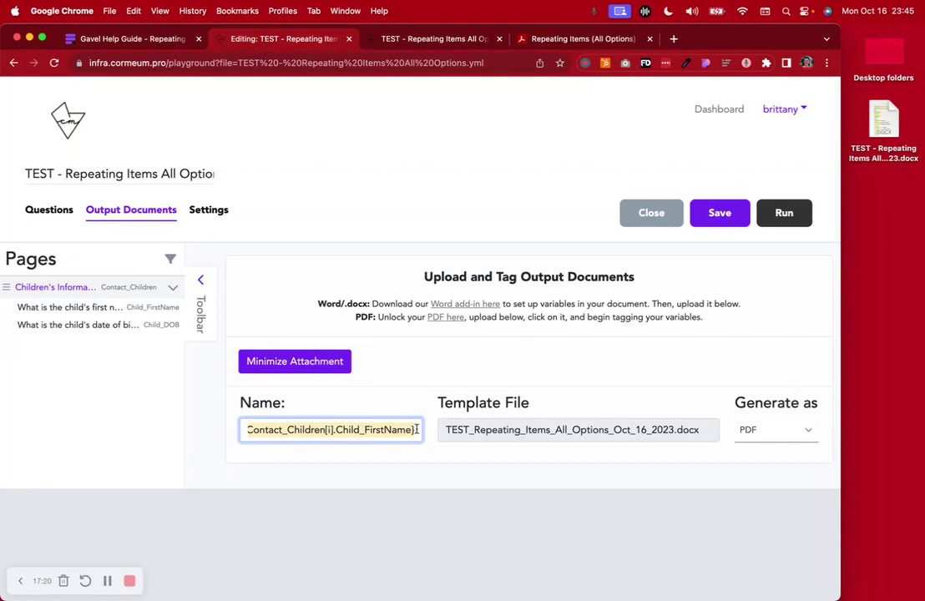
left_click(339, 467)
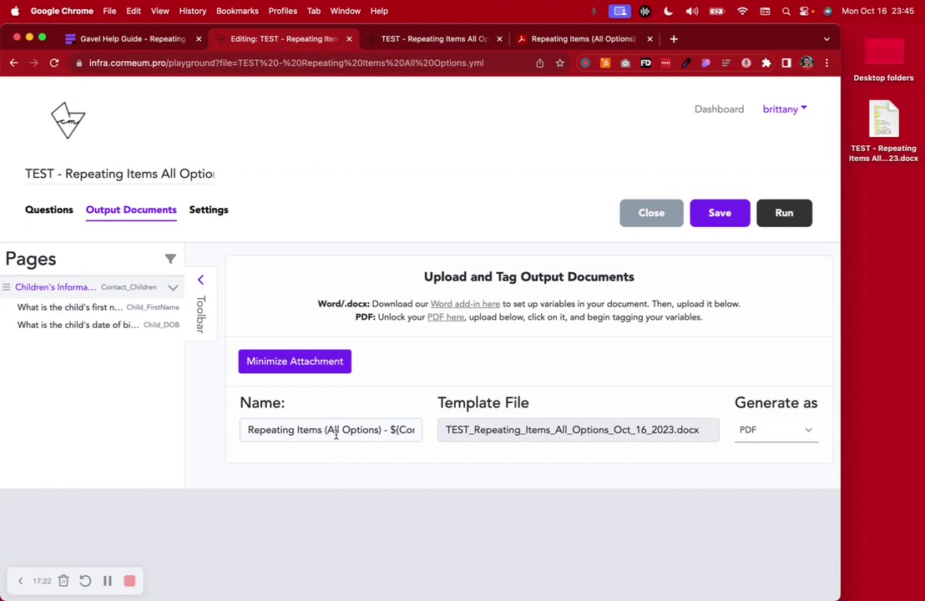
left_click(393, 429)
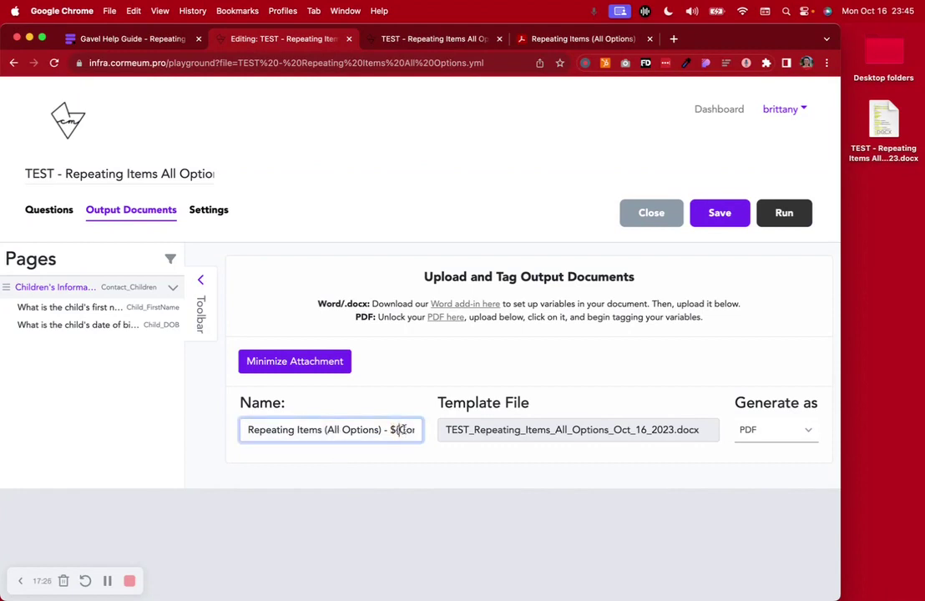
left_click_drag(400, 429, 434, 433)
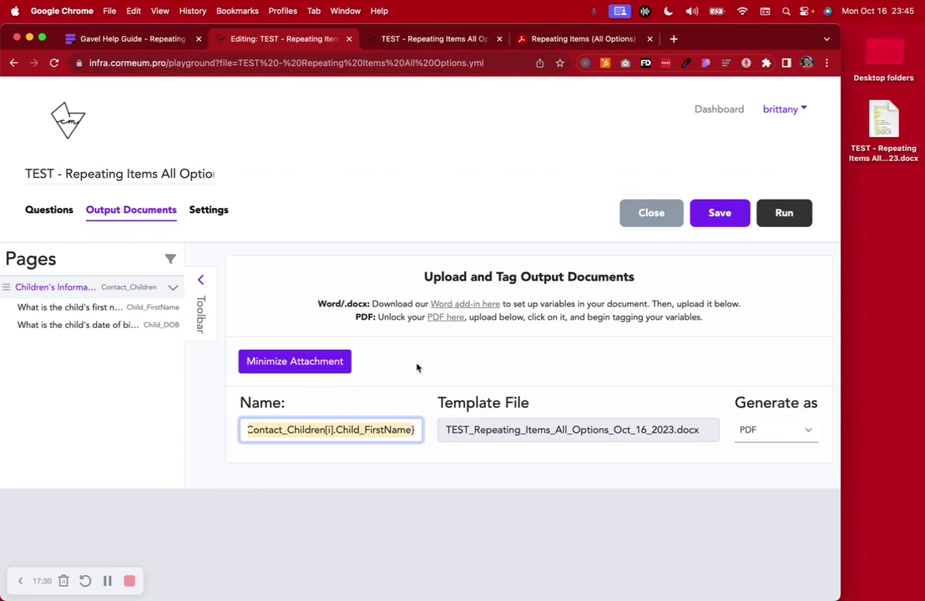
left_click(325, 431)
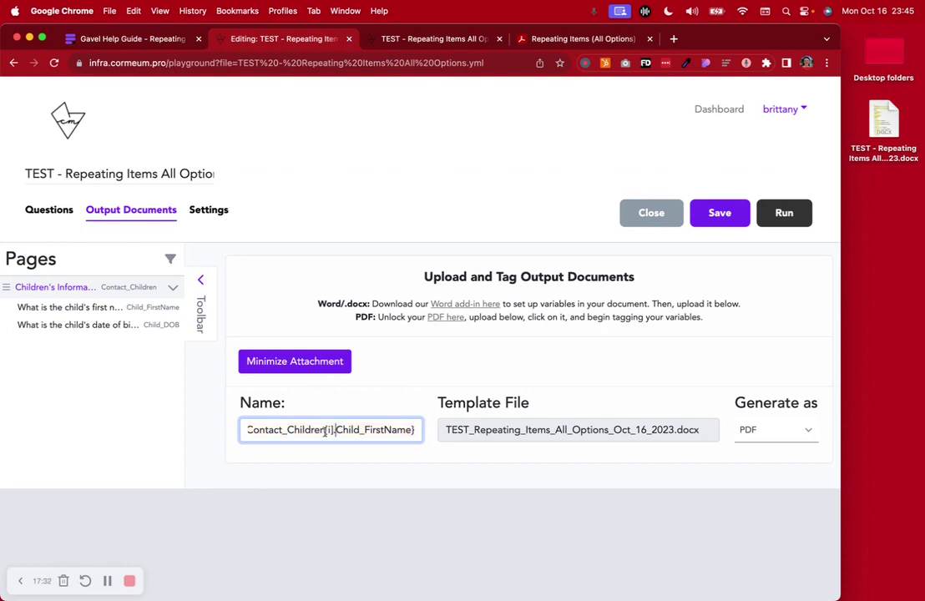
left_click(330, 366)
scroll(381, 495, "down", 3)
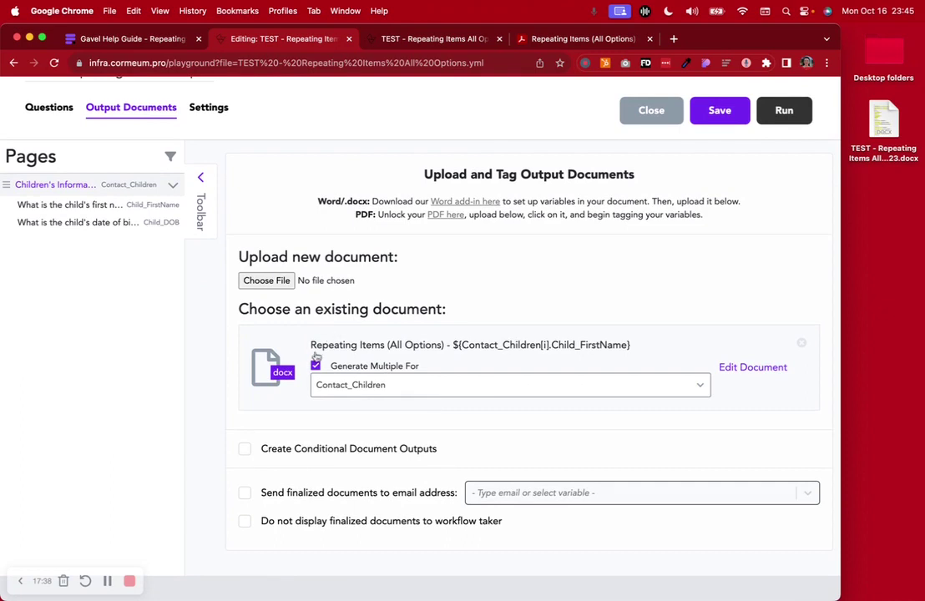
- Keep Contact_Children as the Generate Multiple For source and save the workflow
left_click(405, 385)
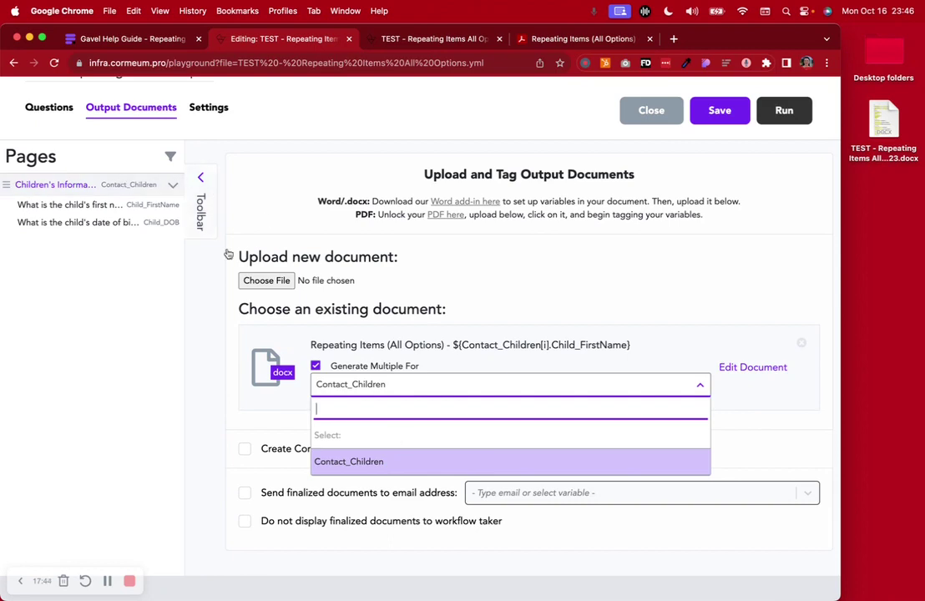
left_click(473, 292)
left_click(718, 112)
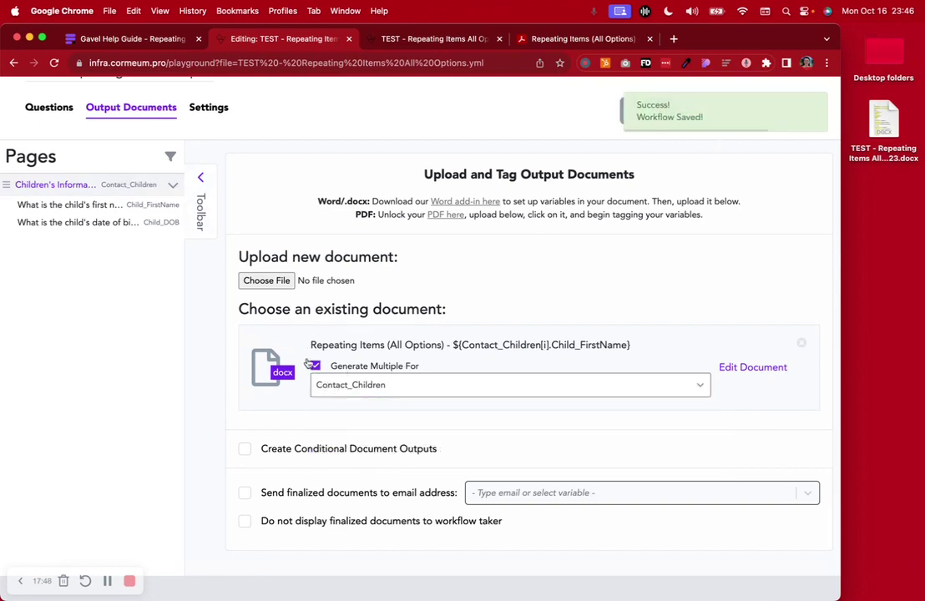
scroll(490, 249, "up", 3)
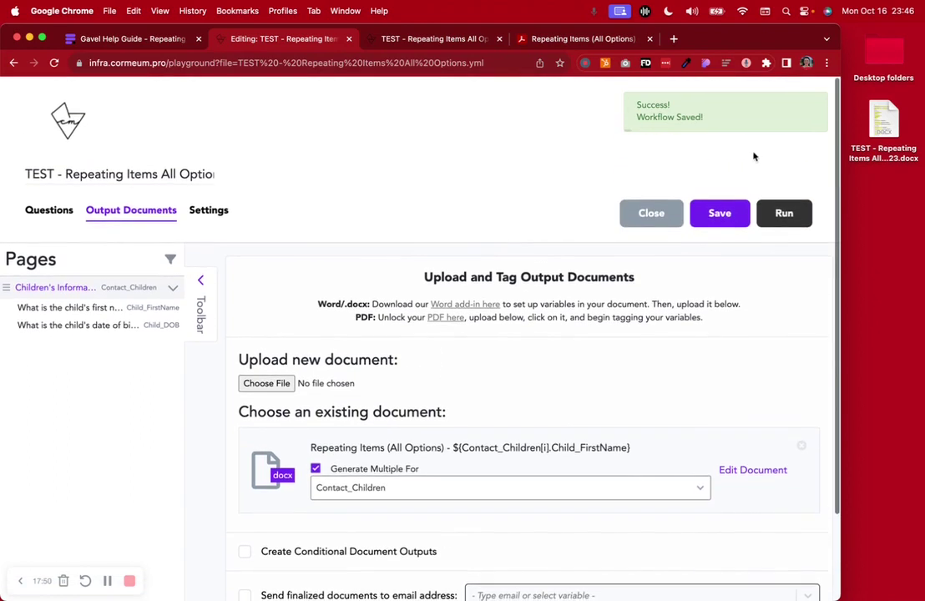
- Review the document completion message under Settings > Customize Messages
left_click(209, 214)
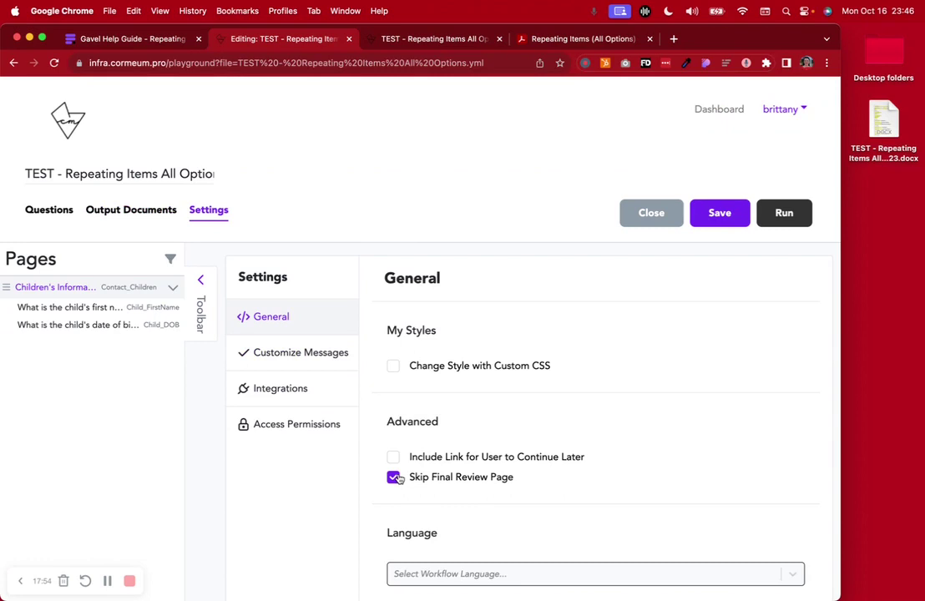
left_click(314, 364)
triple_click(418, 352)
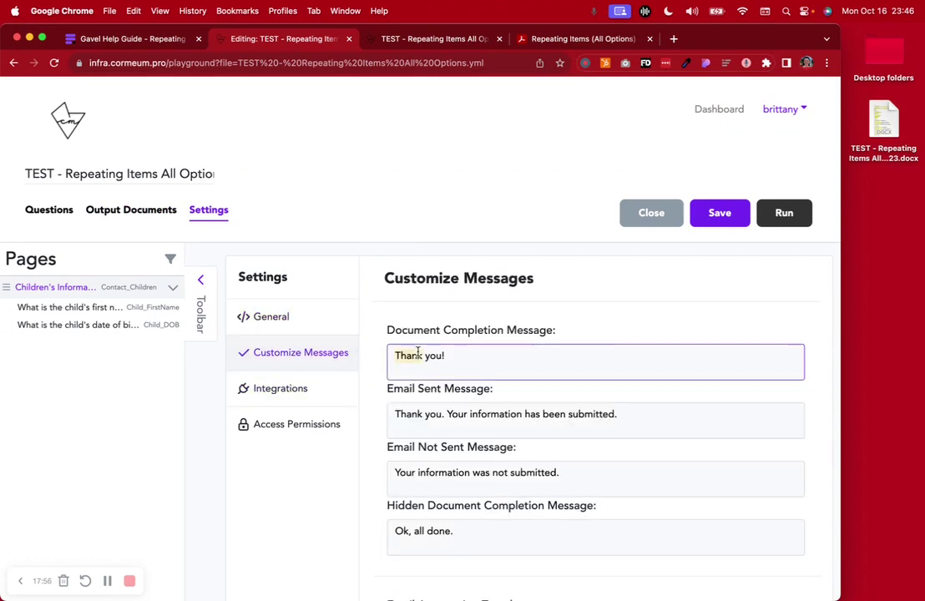
left_click(469, 269)
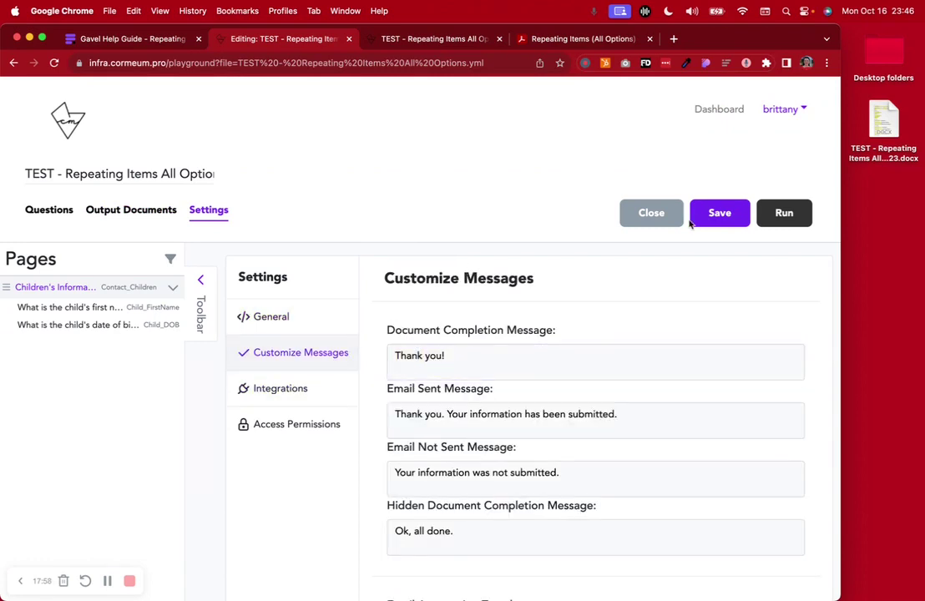
- Start a test run of the workflow and close the old PDF tab
left_click(784, 213)
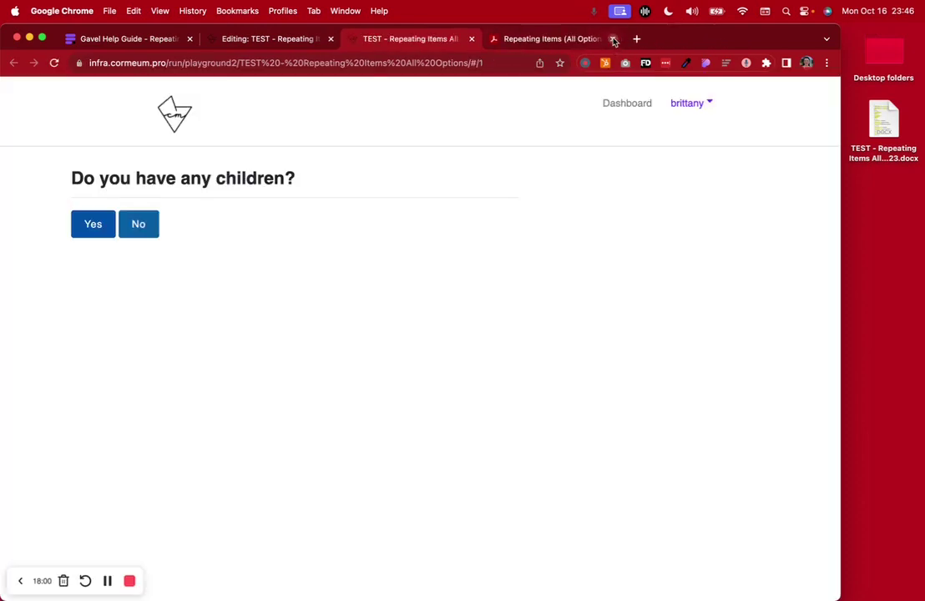
left_click(613, 39)
left_click_drag(74, 178, 330, 185)
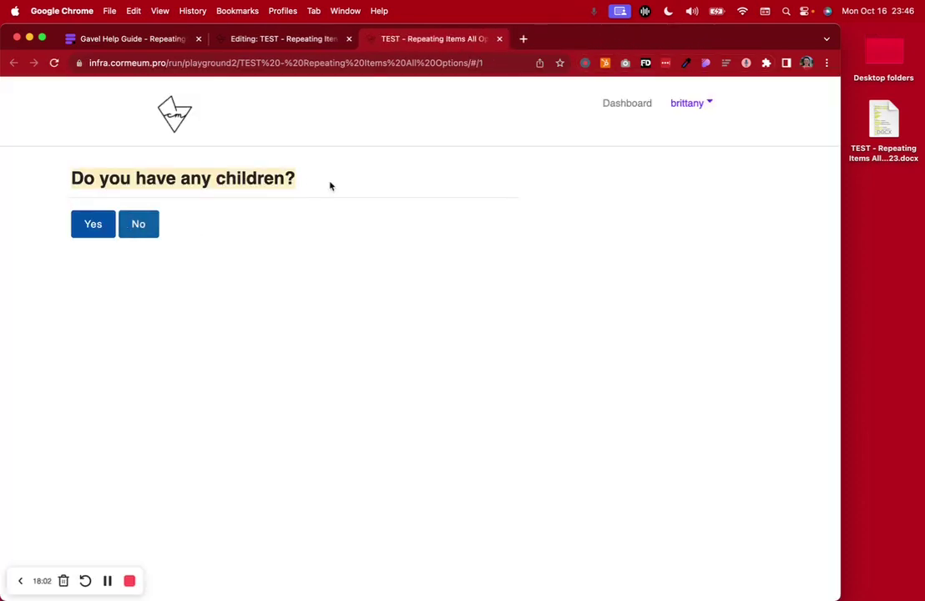
- Answer Yes to having children and enter the first child's first name
left_click(138, 224)
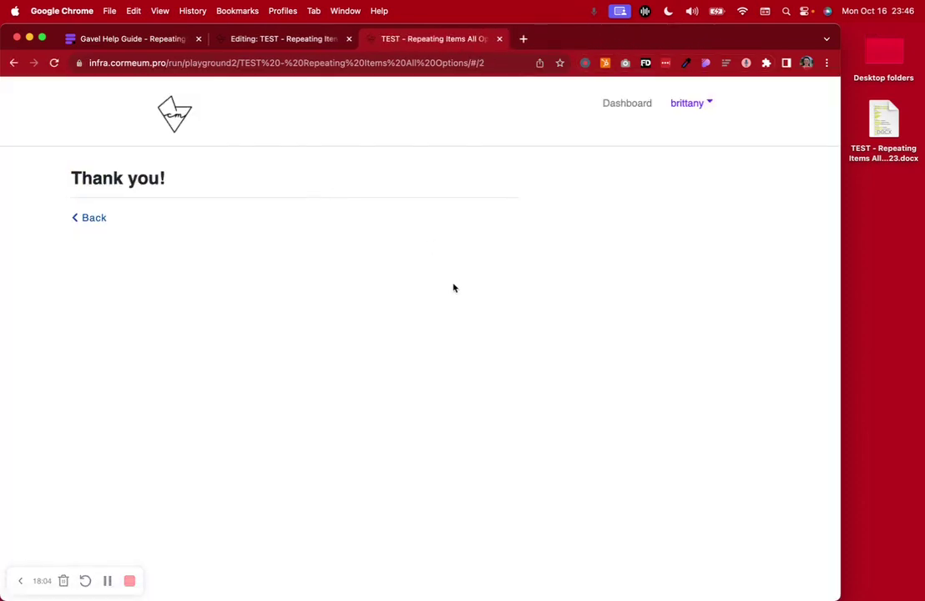
left_click(91, 217)
left_click(91, 226)
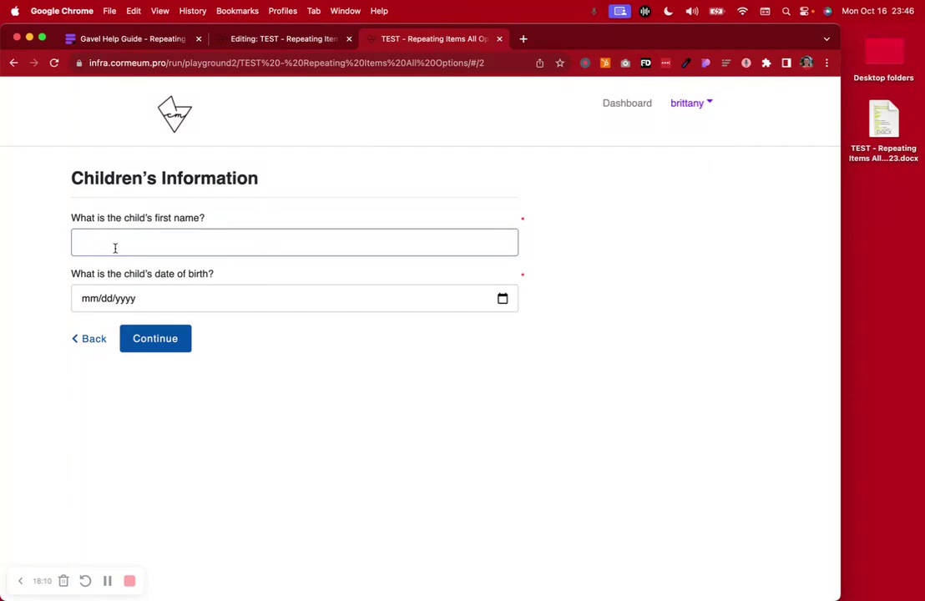
type("Jane")
- Set the first child's birth date to 06/04/2008 and continue
left_click(134, 300)
left_click(105, 325)
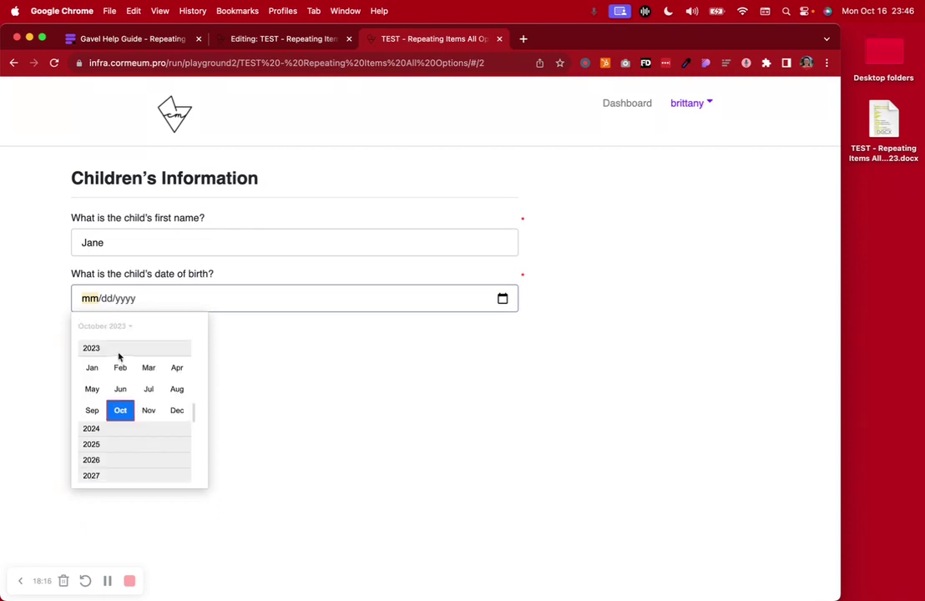
scroll(109, 359, "up", 10)
left_click(104, 395)
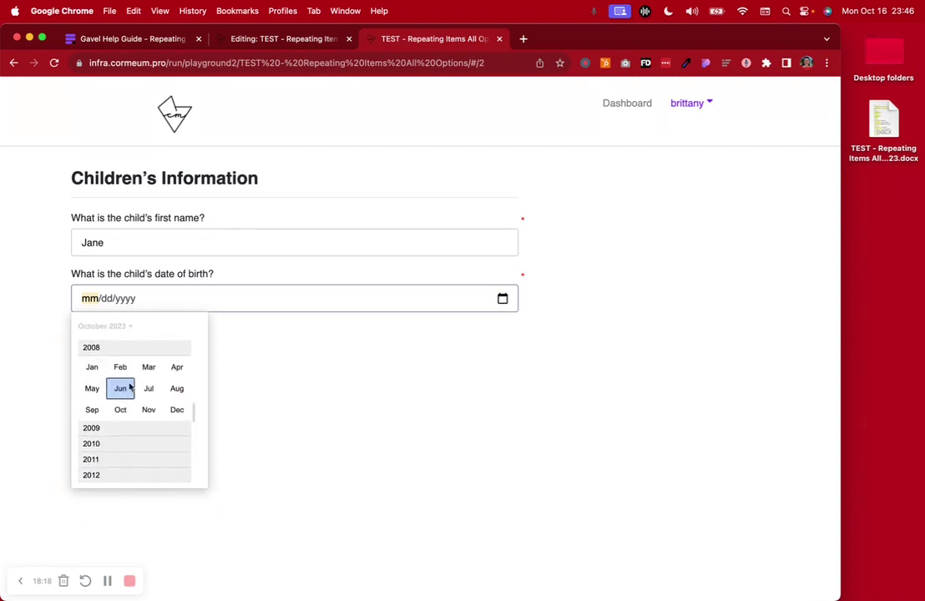
left_click(121, 388)
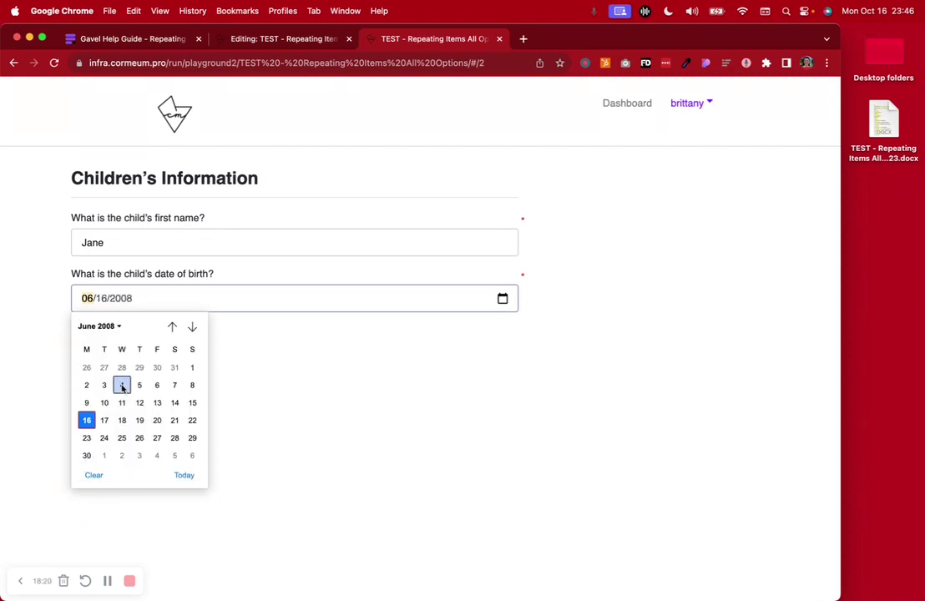
left_click(122, 386)
left_click(158, 349)
left_click_drag(70, 178, 414, 181)
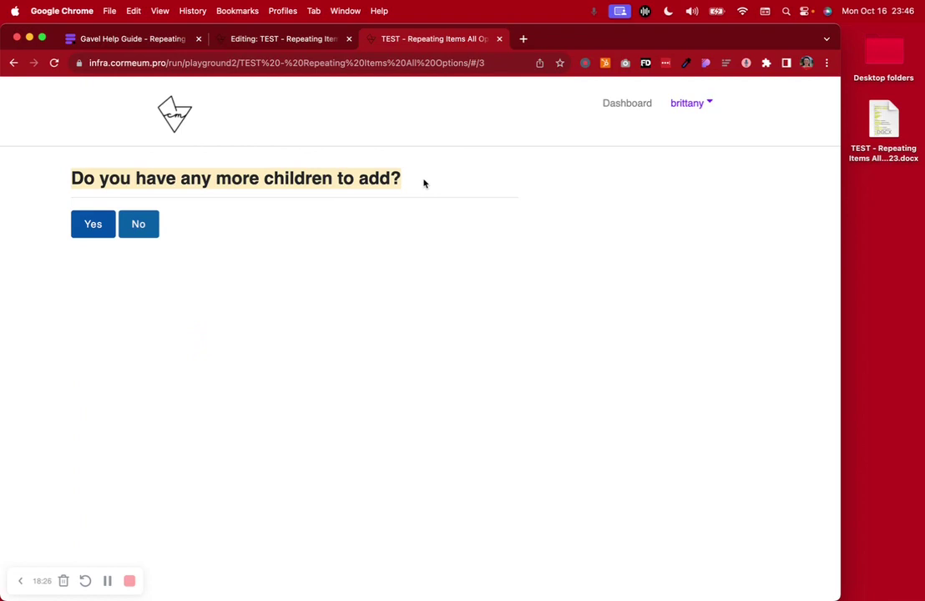
- Add a second child with a first name and birth date 07/09/1999
left_click(94, 224)
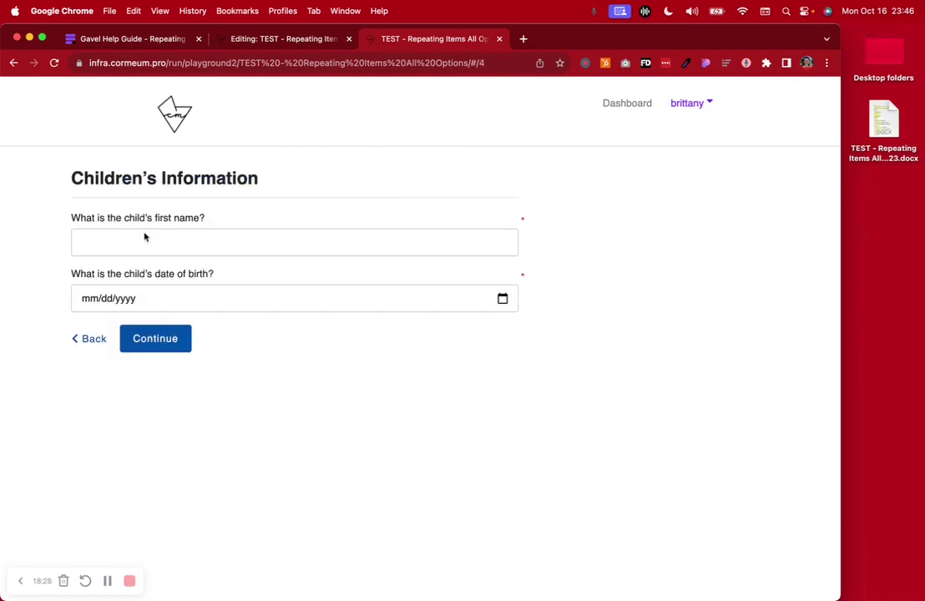
type("Jo")
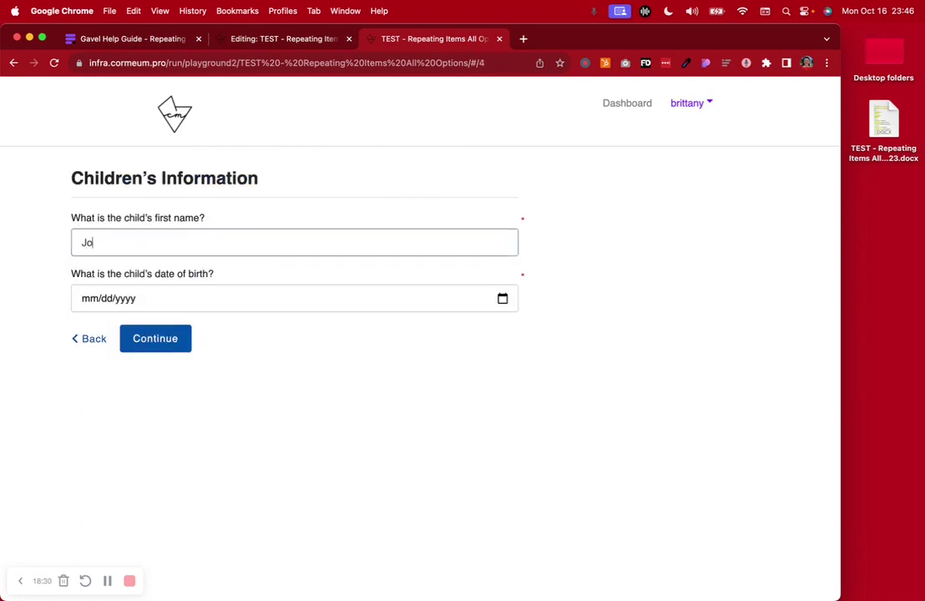
type("hn")
left_click(144, 303)
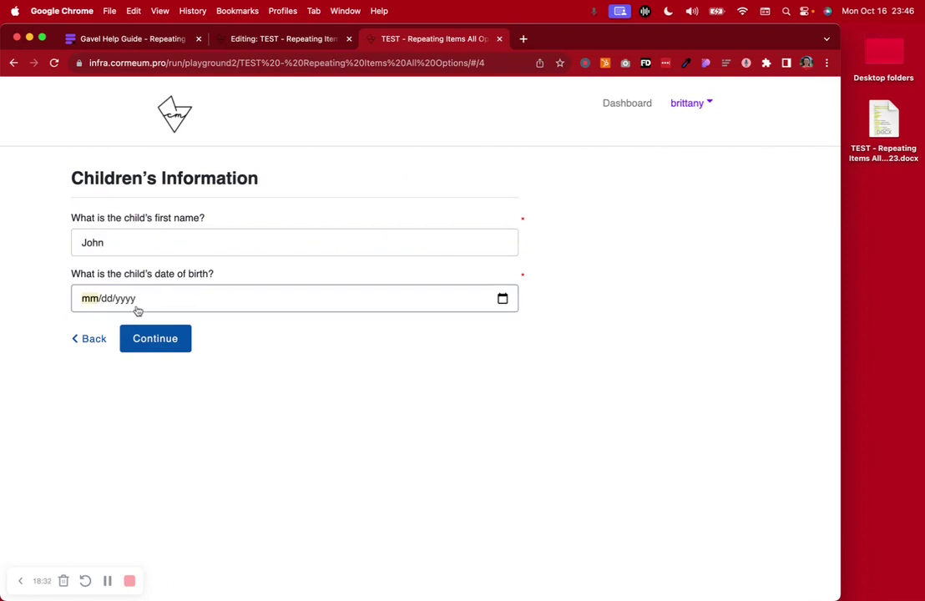
left_click(139, 307)
left_click(119, 327)
scroll(128, 359, "up", 10)
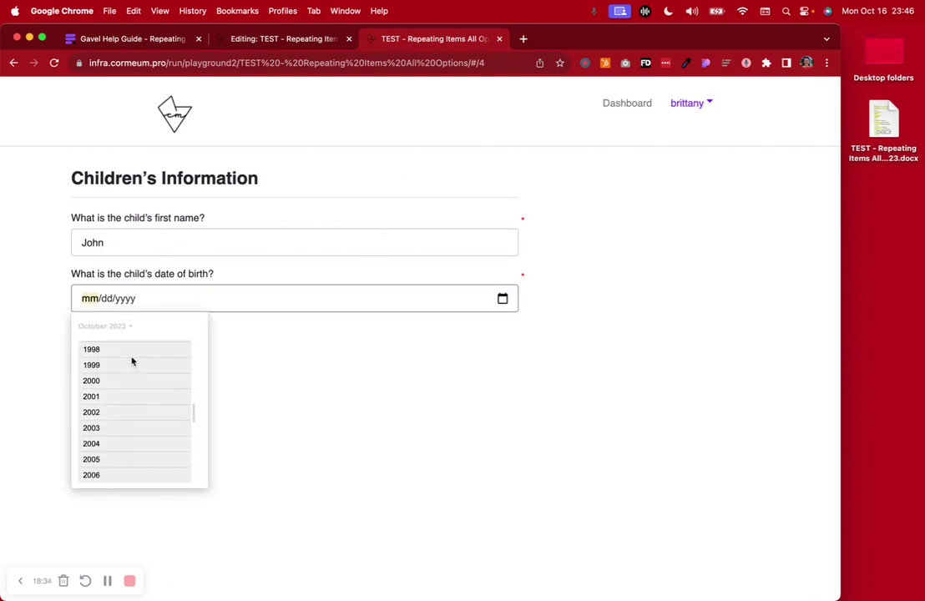
left_click(132, 359)
left_click(148, 387)
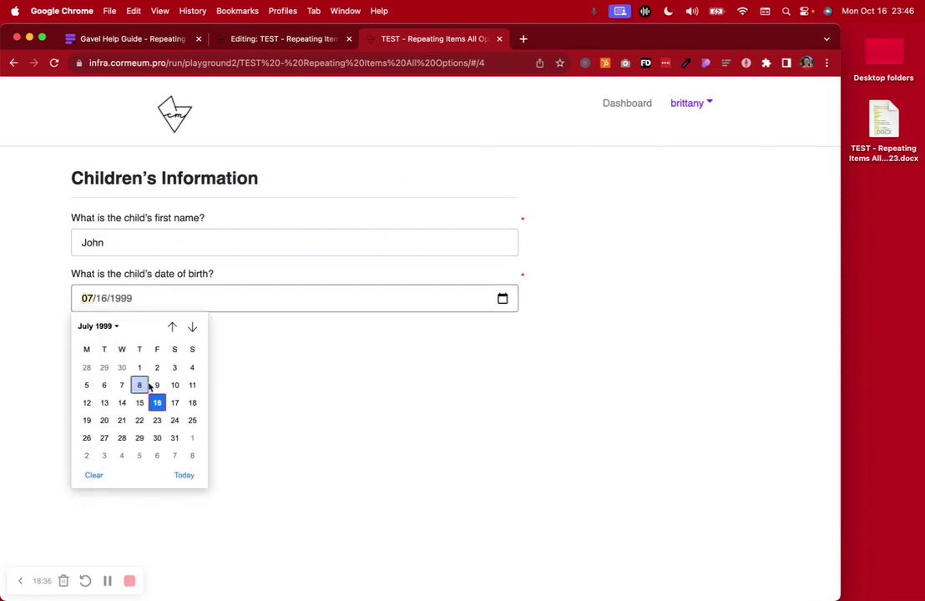
left_click(162, 381)
left_click(181, 346)
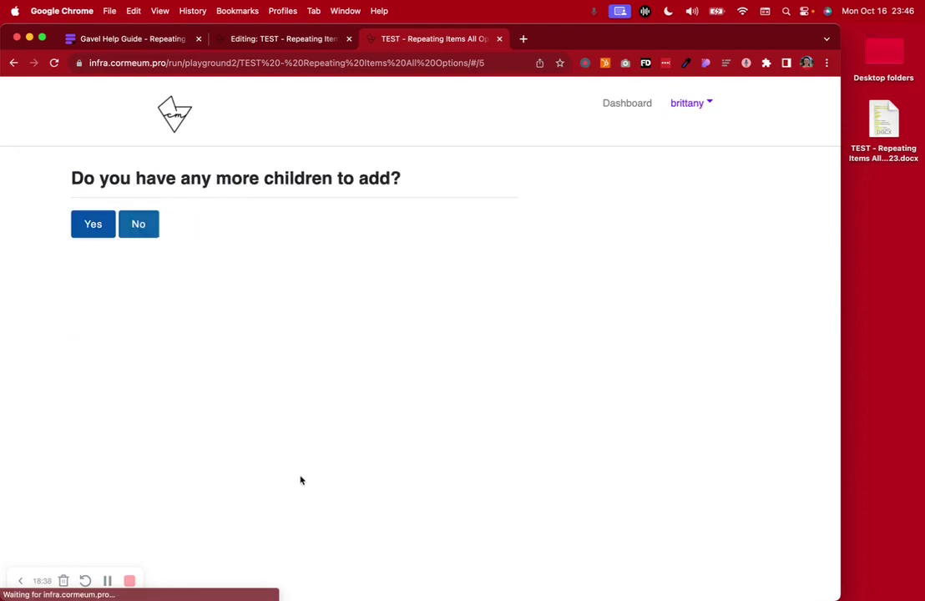
- Add a third child born 03/05/2020, then answer No to more children
key("Return")
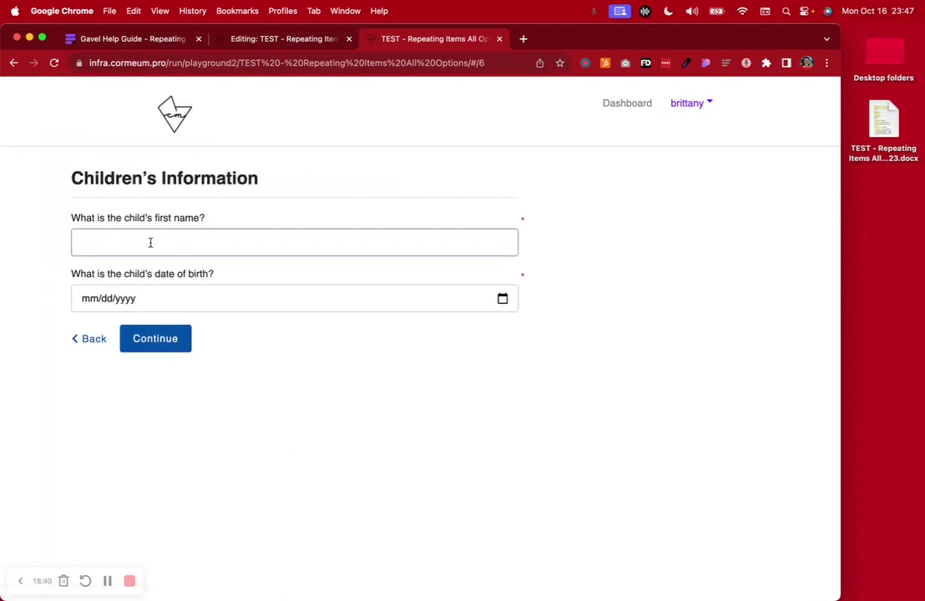
type("Br")
left_click(125, 302)
left_click(108, 299)
left_click(200, 307)
scroll(114, 350, "up", 3)
left_click(108, 327)
scroll(119, 386, "up", 4)
left_click(98, 365)
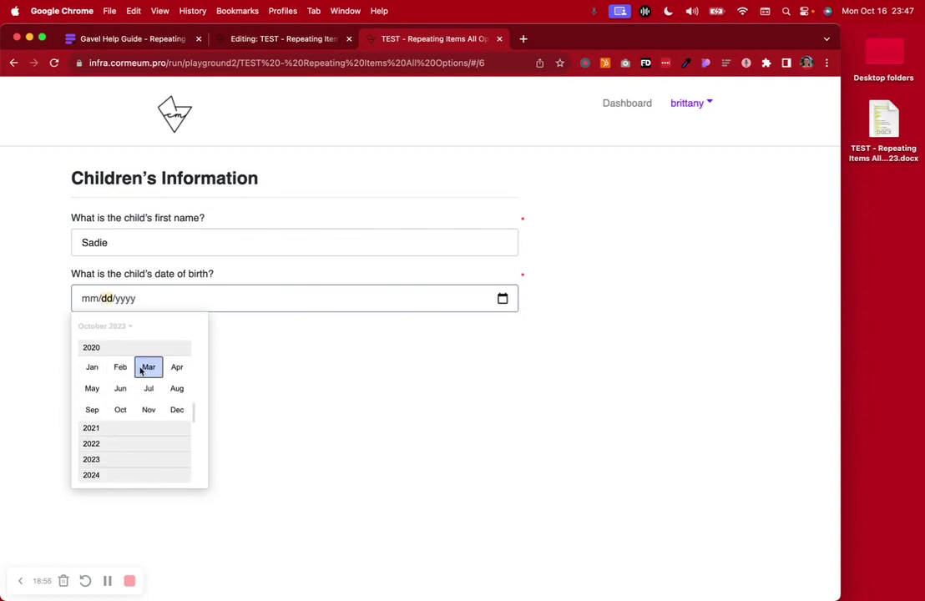
left_click(140, 370)
left_click(150, 385)
left_click(173, 349)
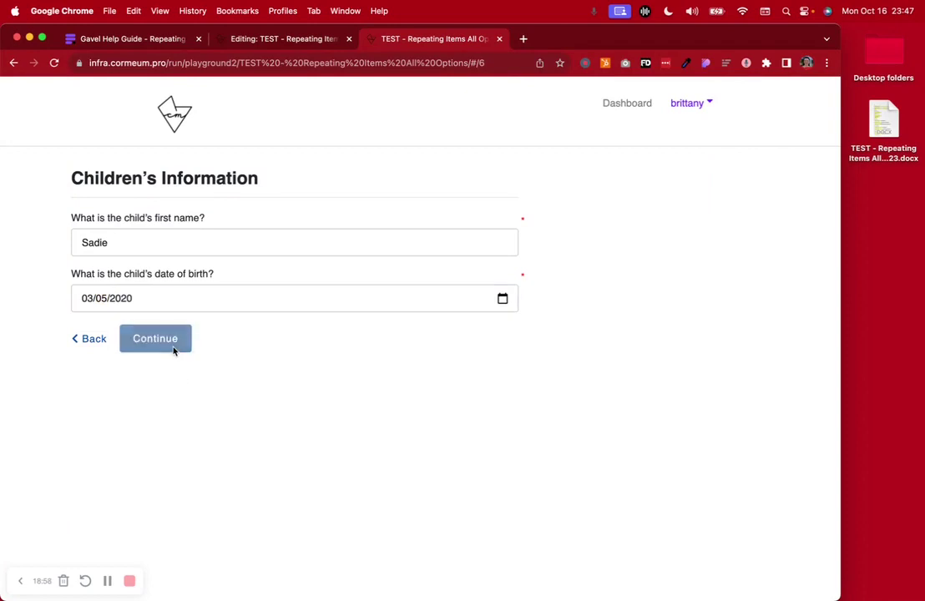
left_click(139, 223)
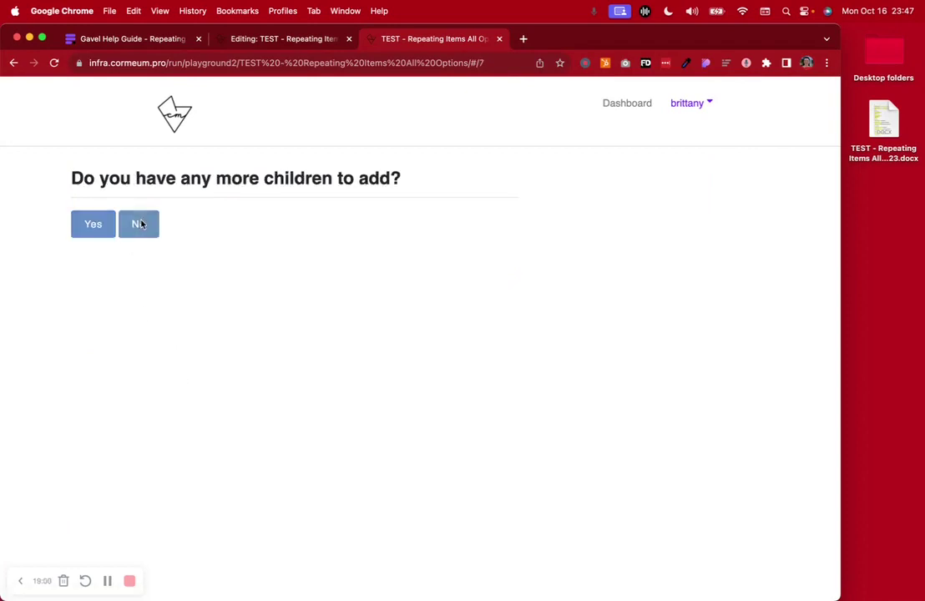
left_click(93, 456)
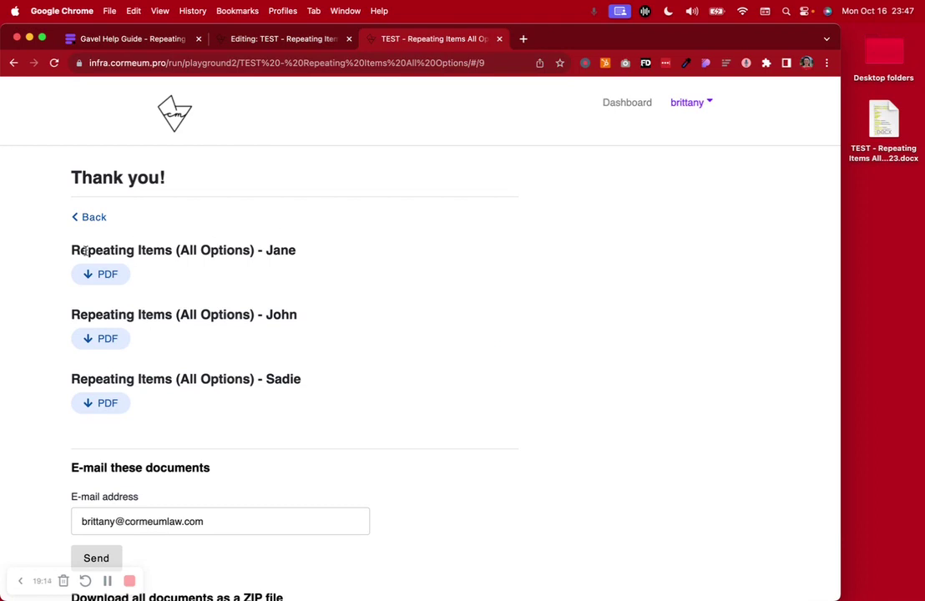
left_click_drag(66, 253, 313, 264)
left_click_drag(63, 314, 360, 328)
left_click_drag(343, 384, 43, 389)
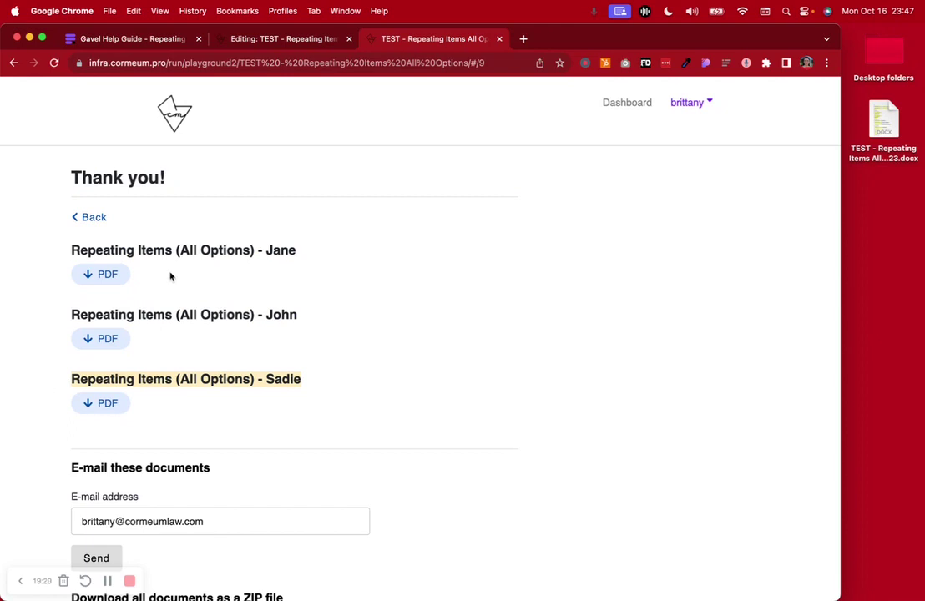
- Open the first child's PDF and confirm its June 4, 2008 entry under Generate Multiple Documents
left_click(126, 276)
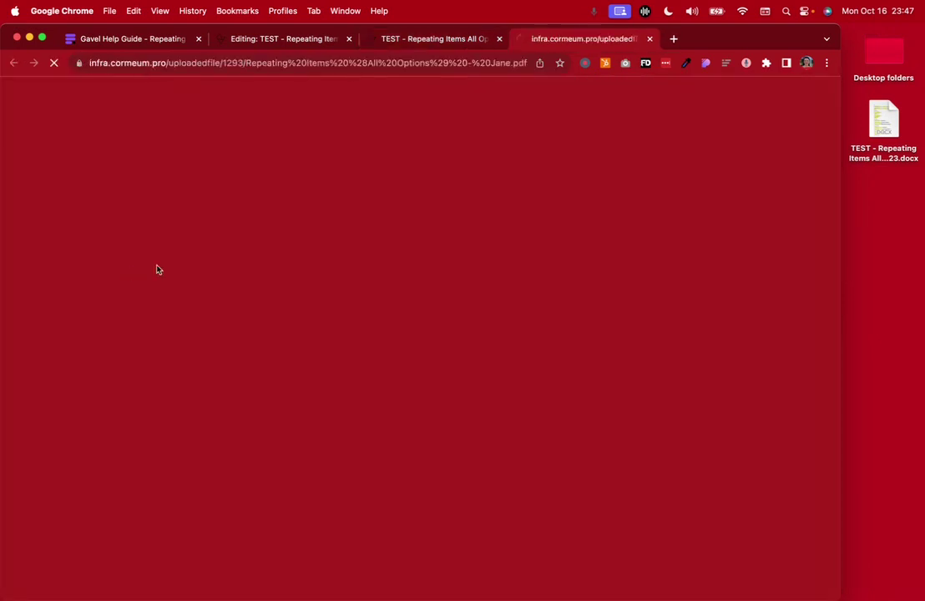
scroll(442, 254, "down", 20)
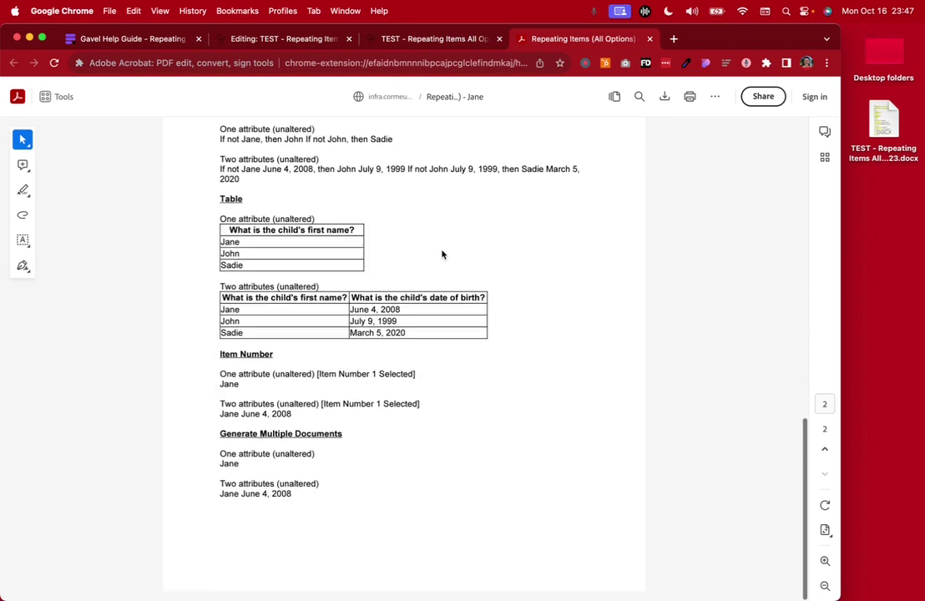
scroll(180, 487, "up", 5)
scroll(209, 485, "down", 5)
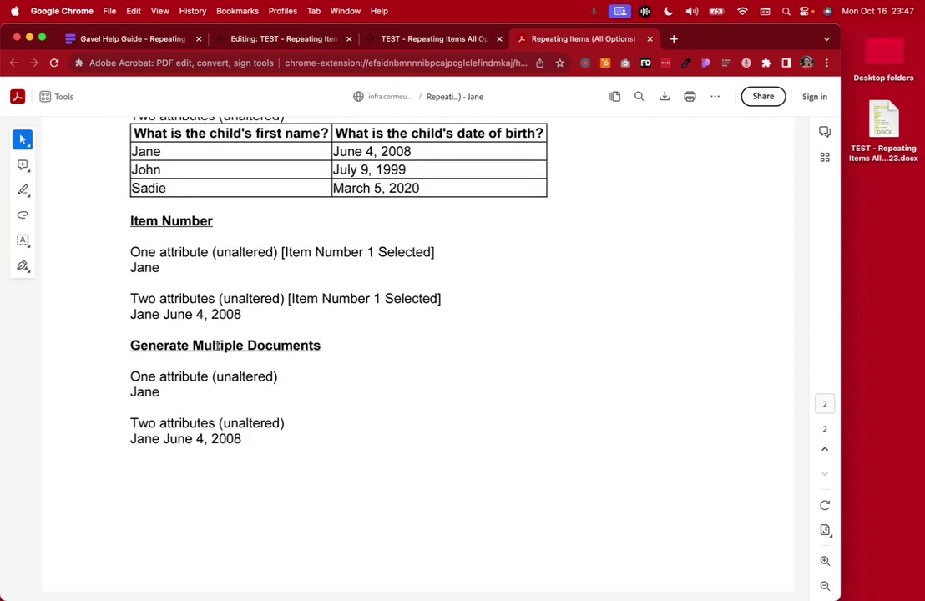
scroll(167, 372, "up", 3)
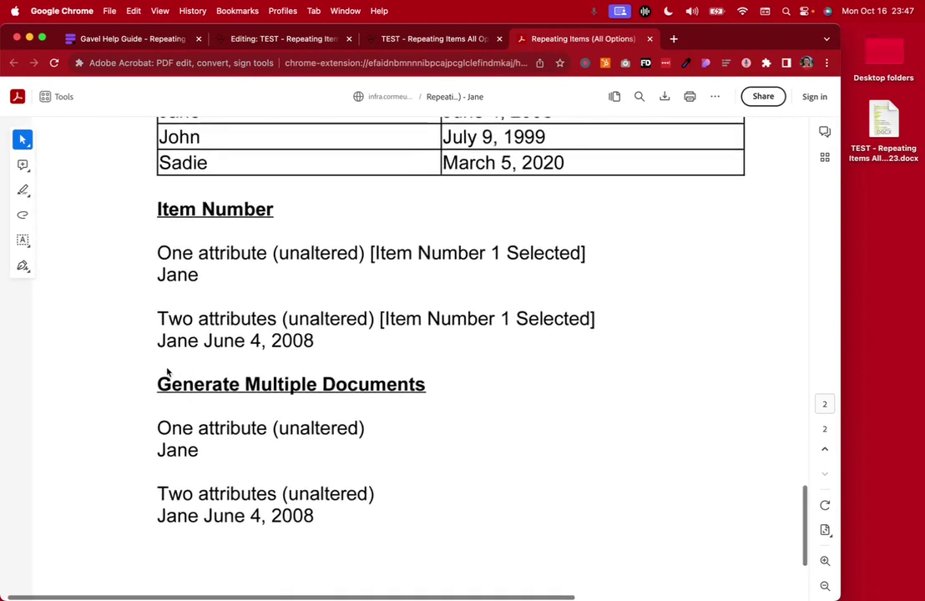
scroll(160, 351, "down", 3)
left_click_drag(155, 328, 218, 327)
left_click_drag(149, 389, 340, 403)
left_click(442, 38)
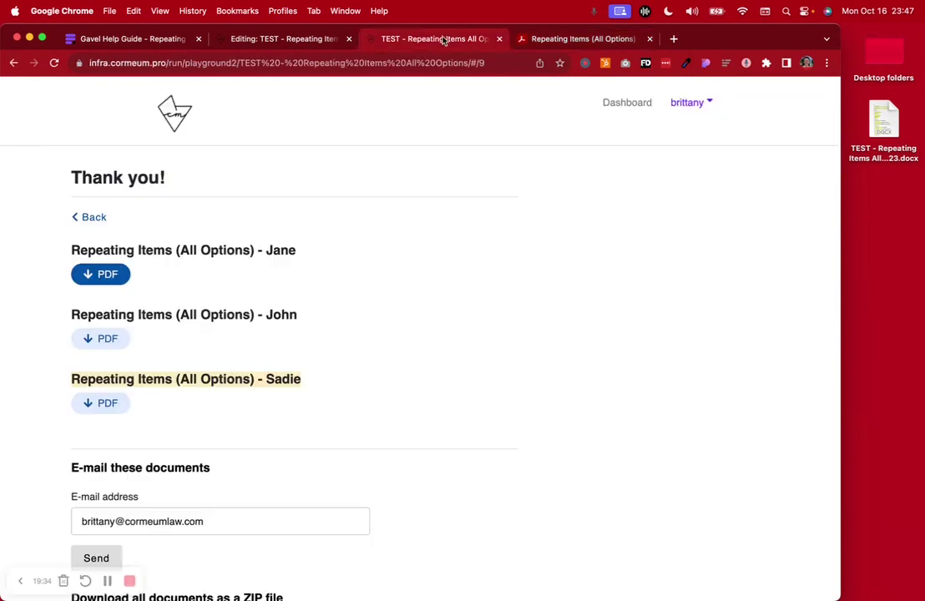
- Open the second child's PDF and confirm only its own name and birth date appear
left_click(116, 340)
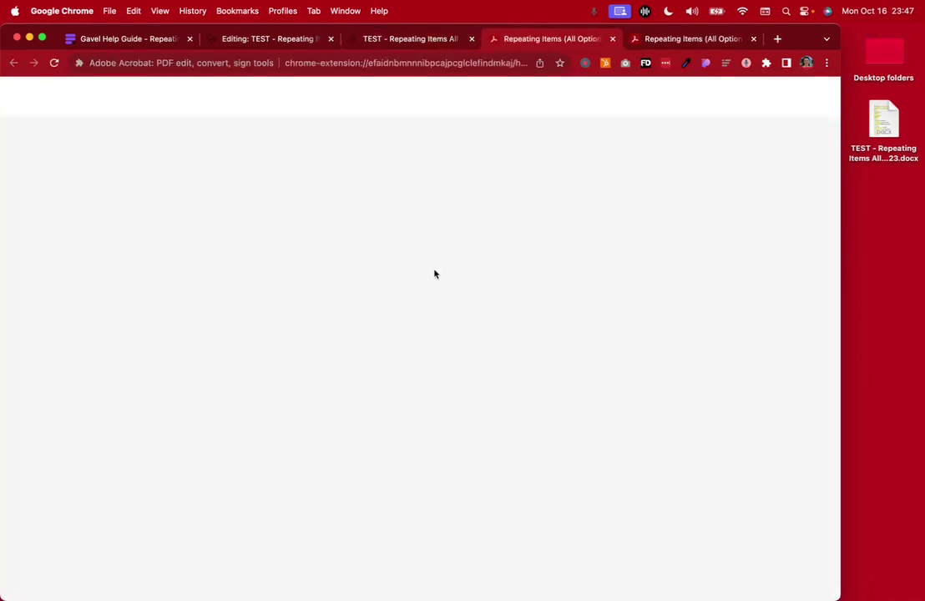
scroll(436, 273, "down", 3)
scroll(250, 405, "down", 10)
scroll(242, 398, "up", 5)
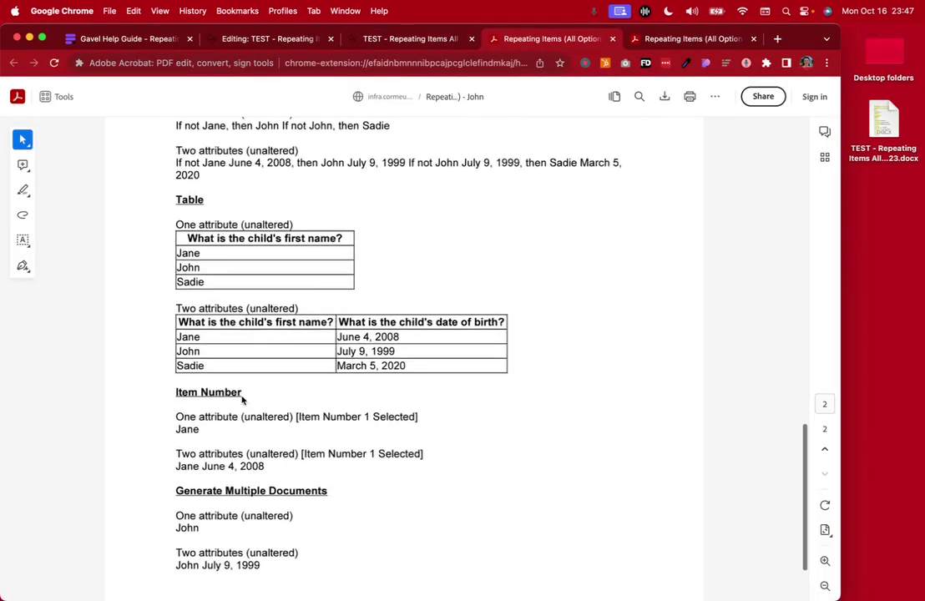
scroll(242, 399, "up", 3)
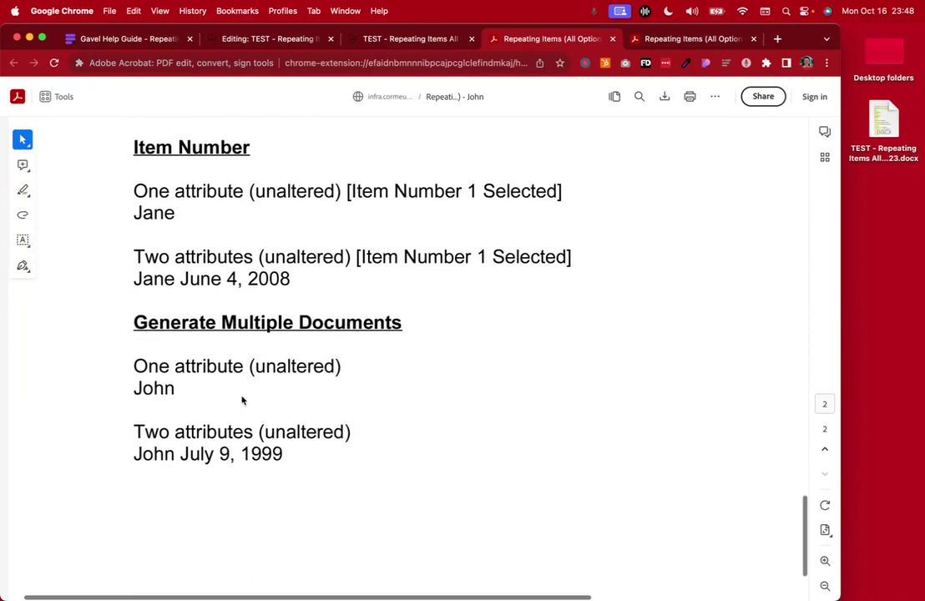
scroll(167, 359, "down", 2)
left_click_drag(136, 327, 332, 413)
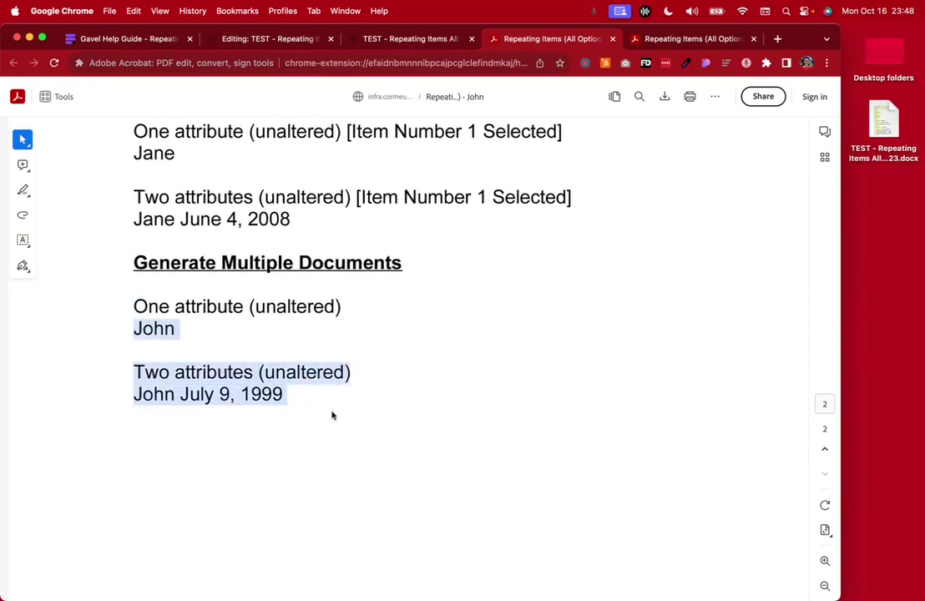
left_click(420, 39)
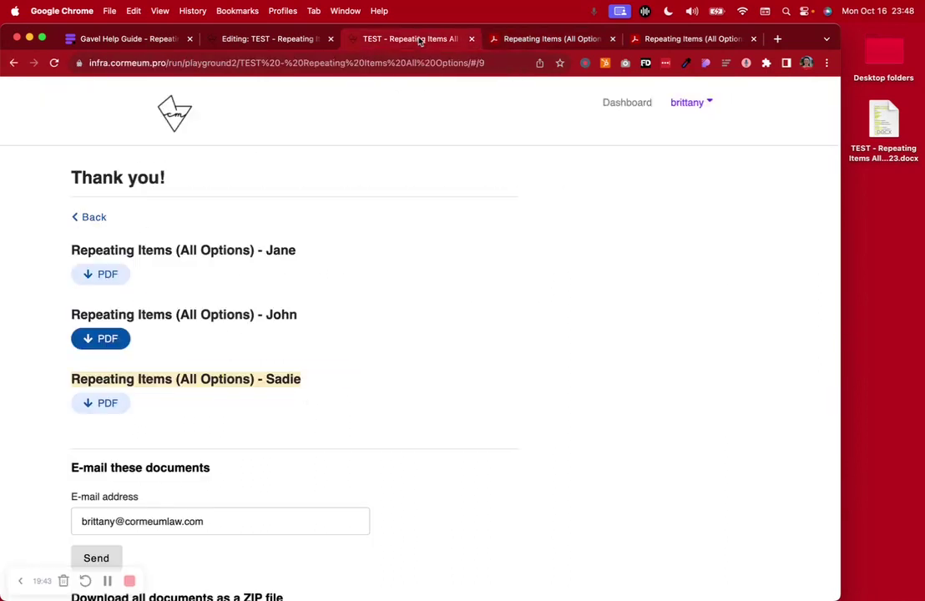
- Open the third child's PDF, confirm its March 5, 2020 entry, and close it
left_click(102, 403)
scroll(171, 442, "down", 10)
scroll(159, 455, "up", 5)
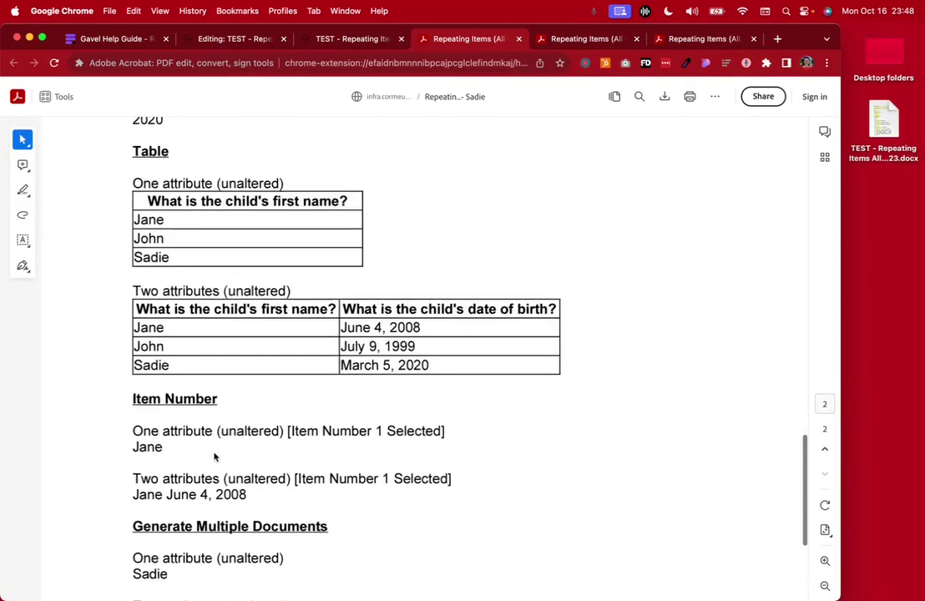
left_click_drag(142, 383, 298, 433)
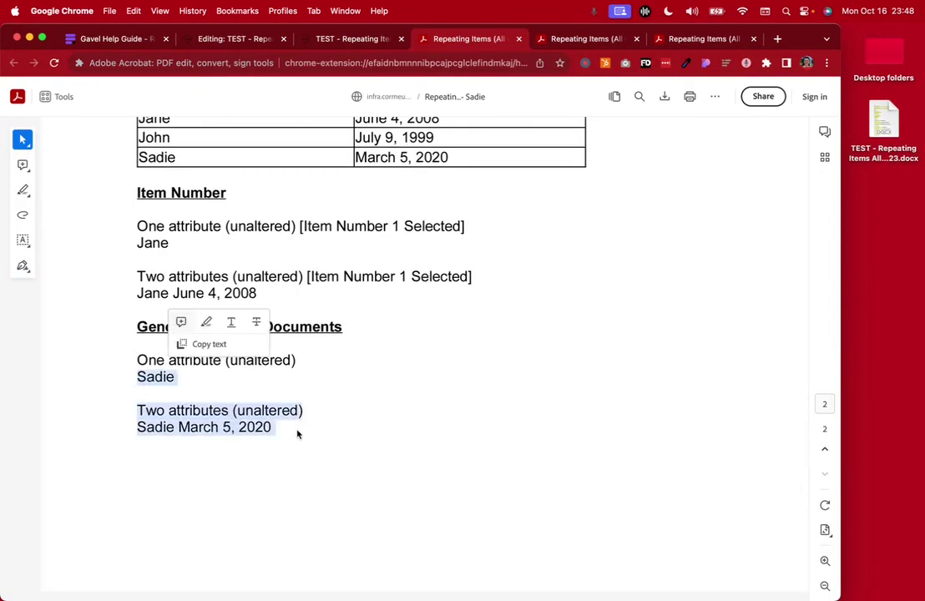
left_click(518, 39)
- Return to the first child's PDF and zoom back out to its List output
left_click(488, 39)
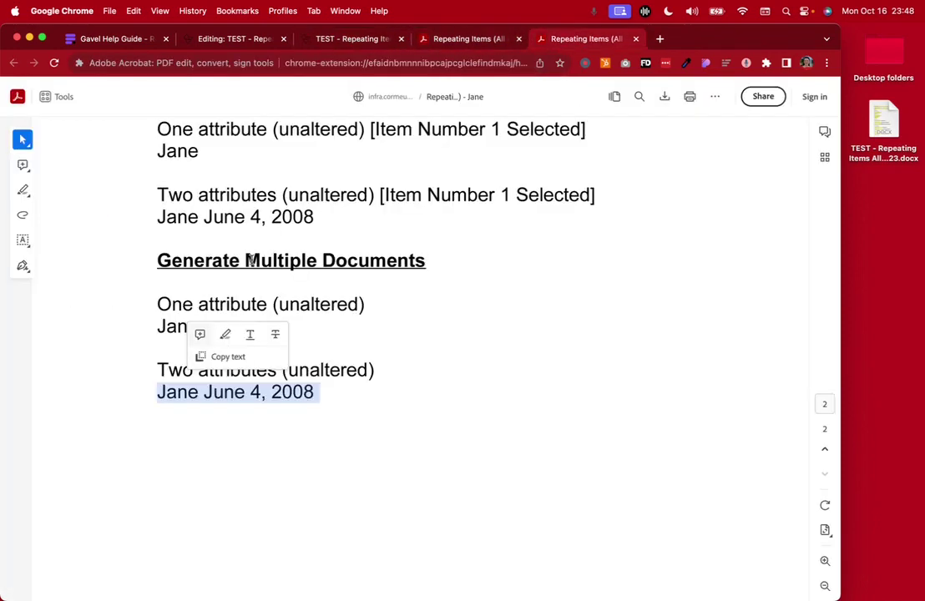
scroll(252, 262, "down", 10)
scroll(253, 266, "up", 5)
scroll(252, 264, "up", 5)
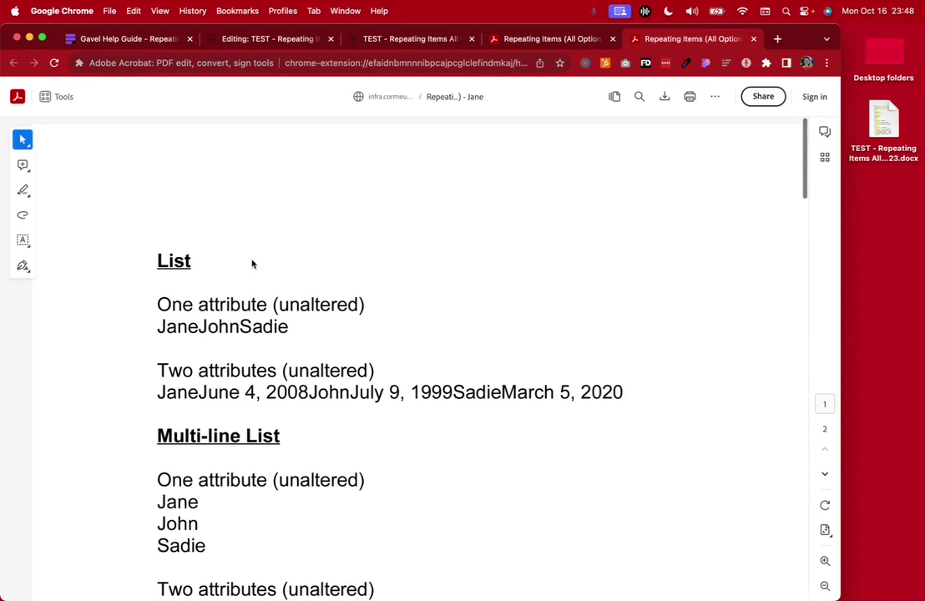
scroll(252, 264, "down", 2)
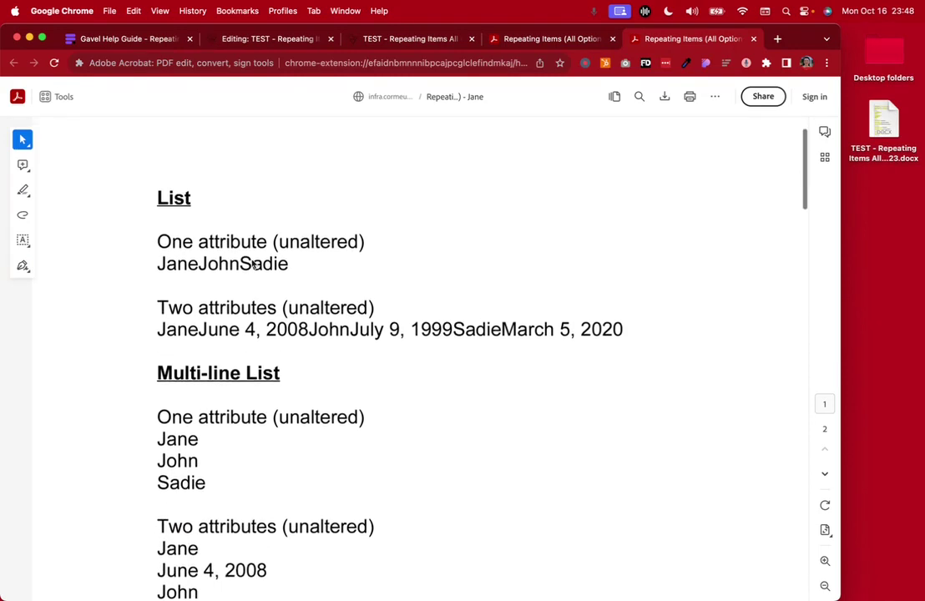
key("super+minus")
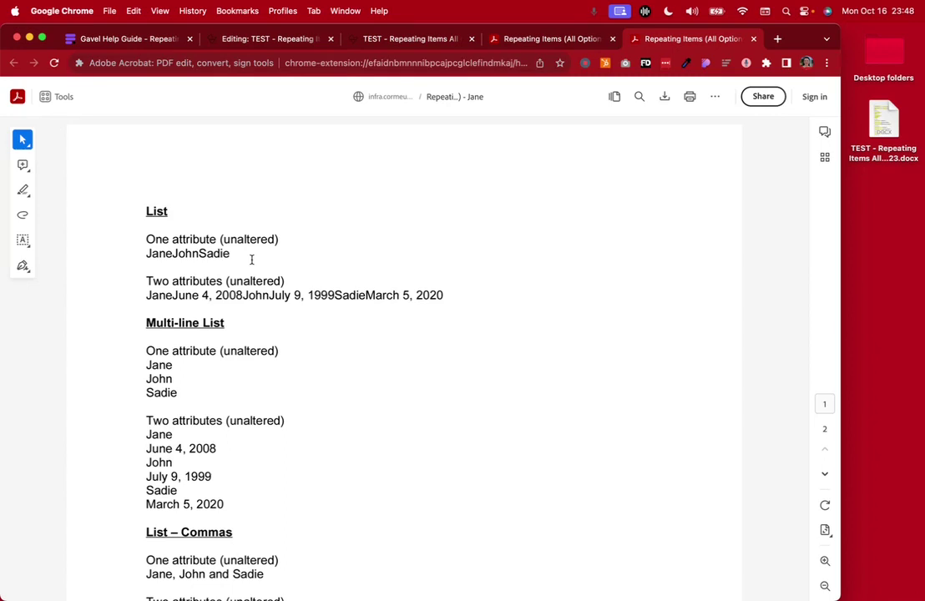
- Open the Word template .docx from the desktop, then close it again
double_click(883, 125)
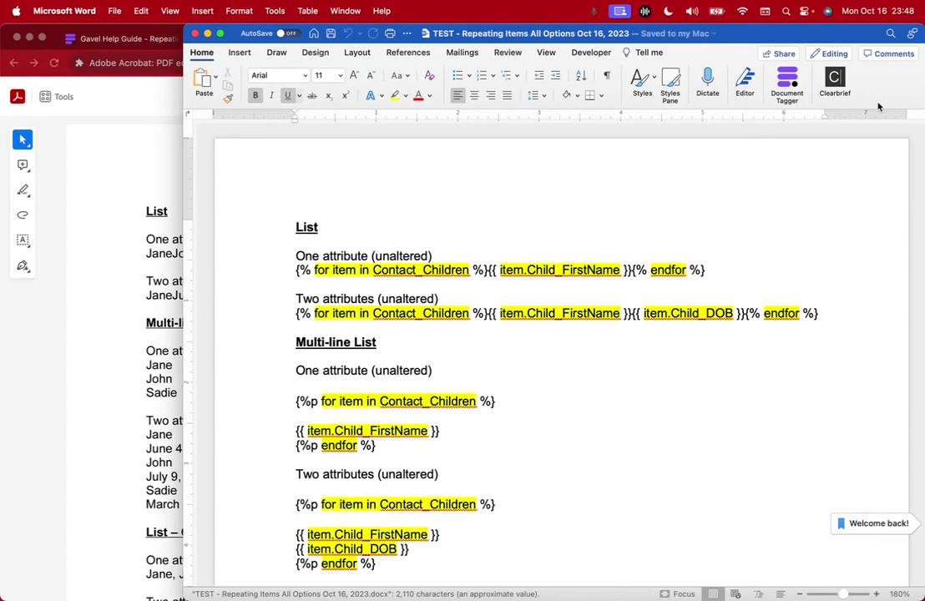
left_click(195, 34)
left_click(894, 192)
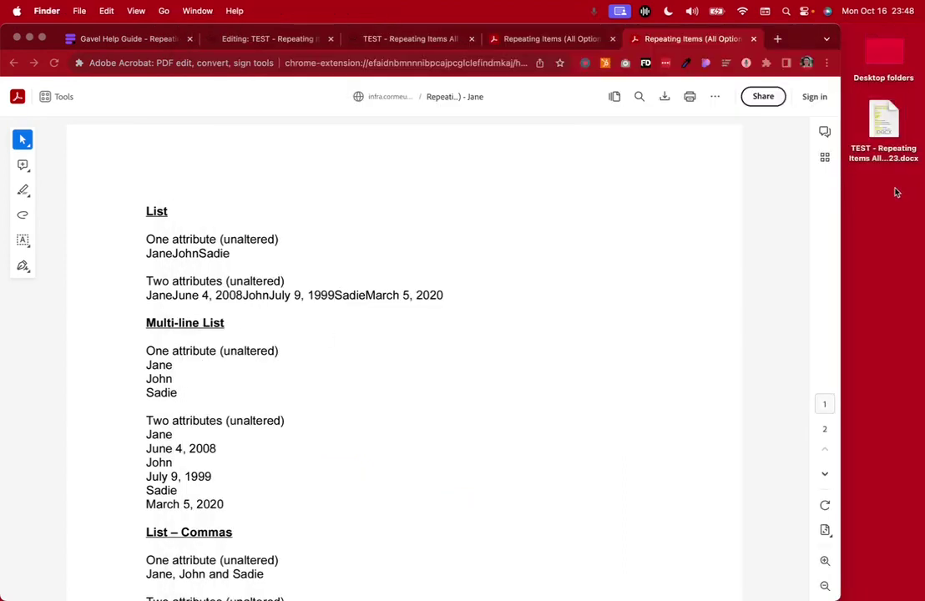
scroll(304, 362, "down", 15)
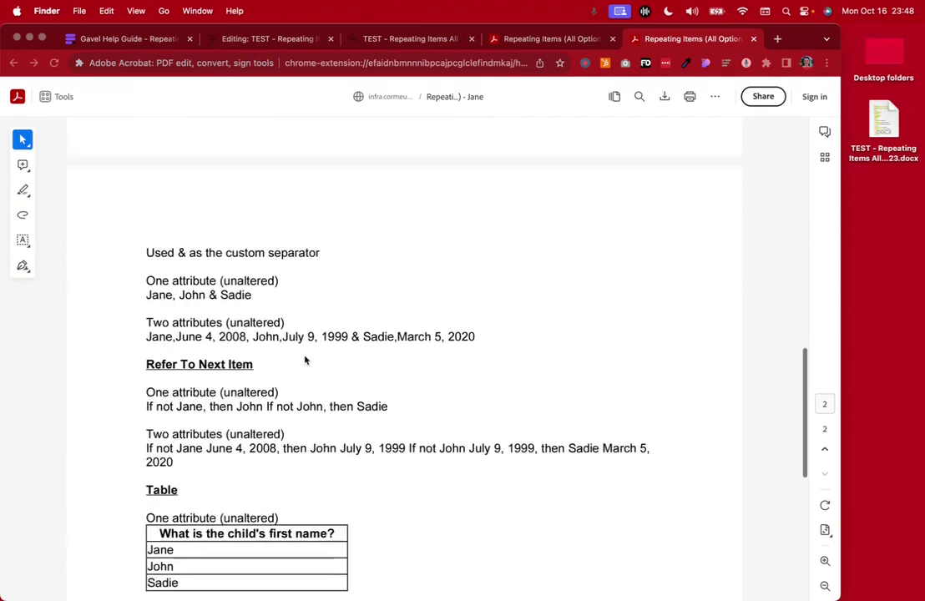
scroll(305, 360, "down", 6)
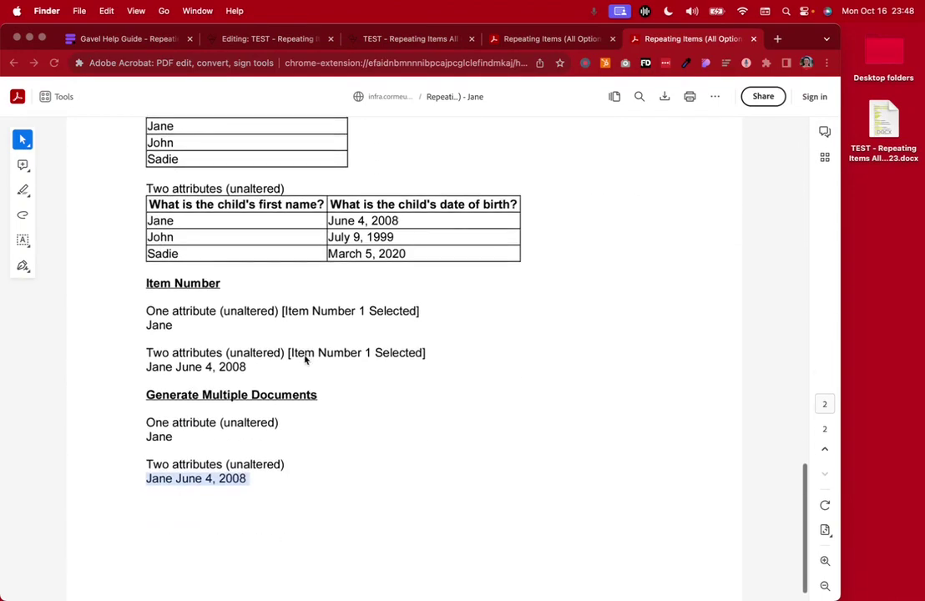
- Close the second child's PDF and return to the Repeating Items Within Text help article
left_click(305, 360)
scroll(306, 361, "up", 20)
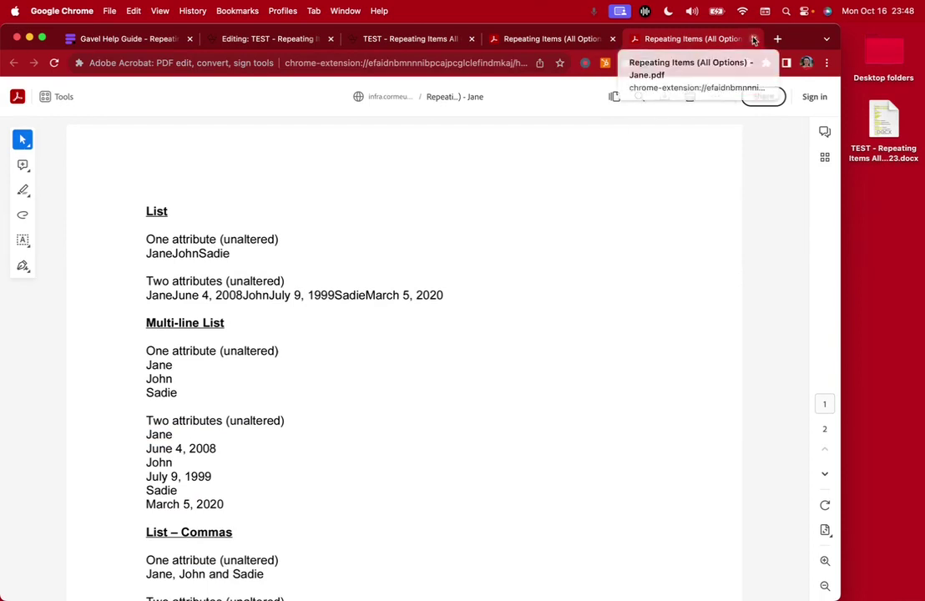
left_click(613, 40)
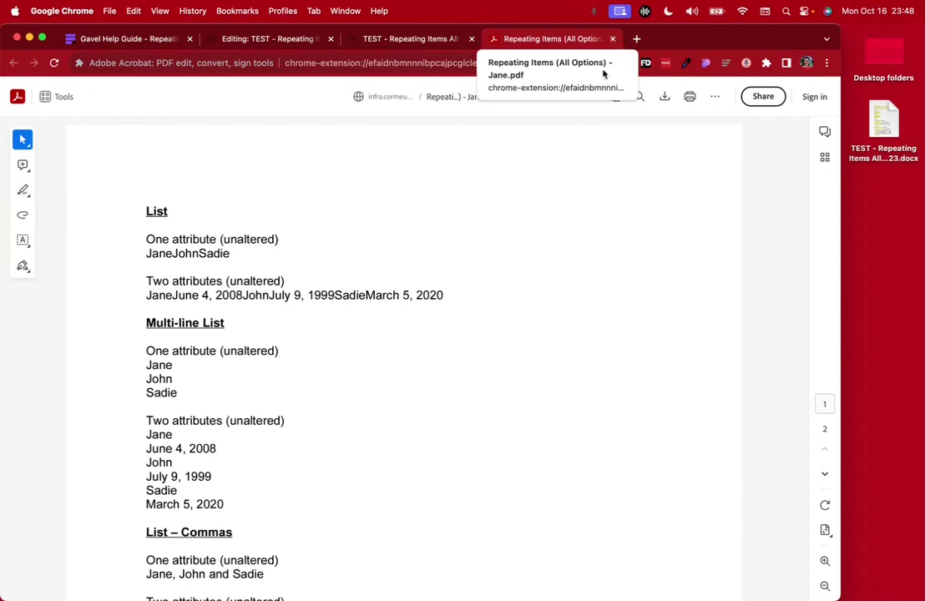
scroll(516, 369, "down", 5)
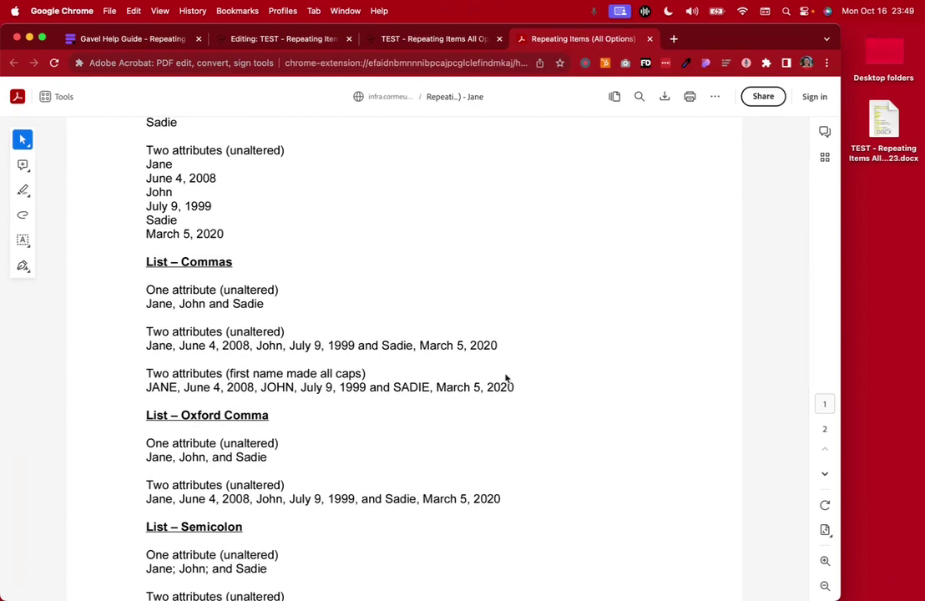
left_click(143, 39)
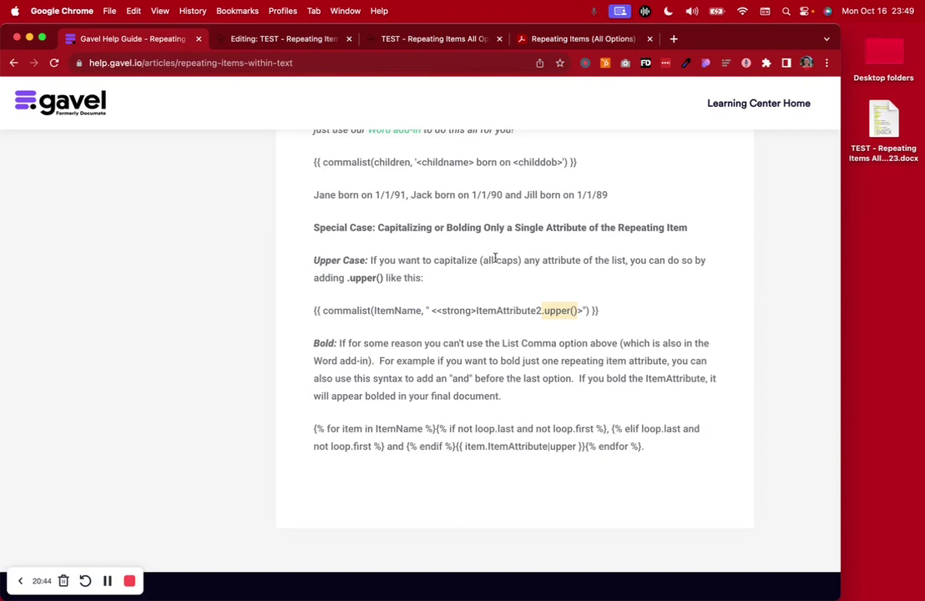
scroll(495, 263, "up", 10)
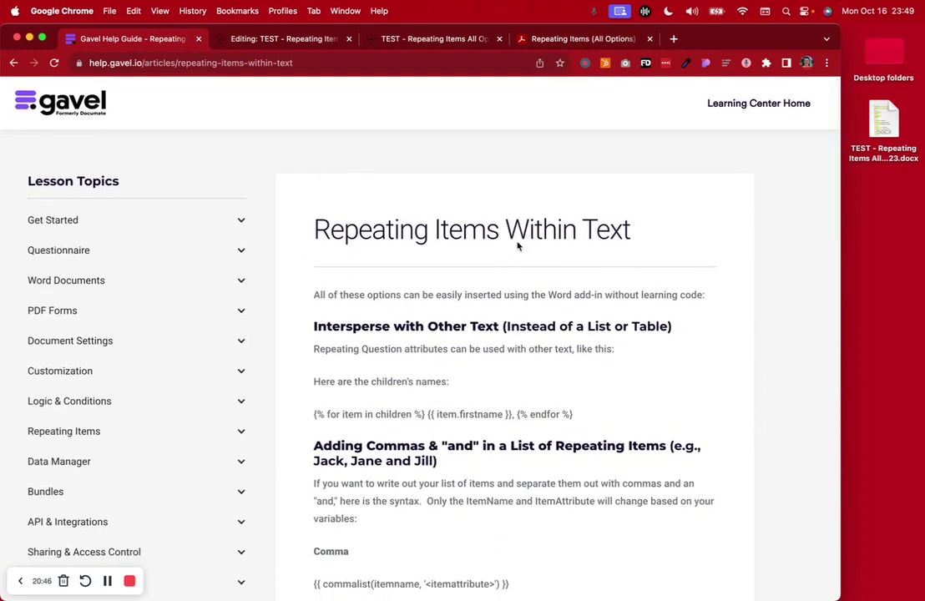